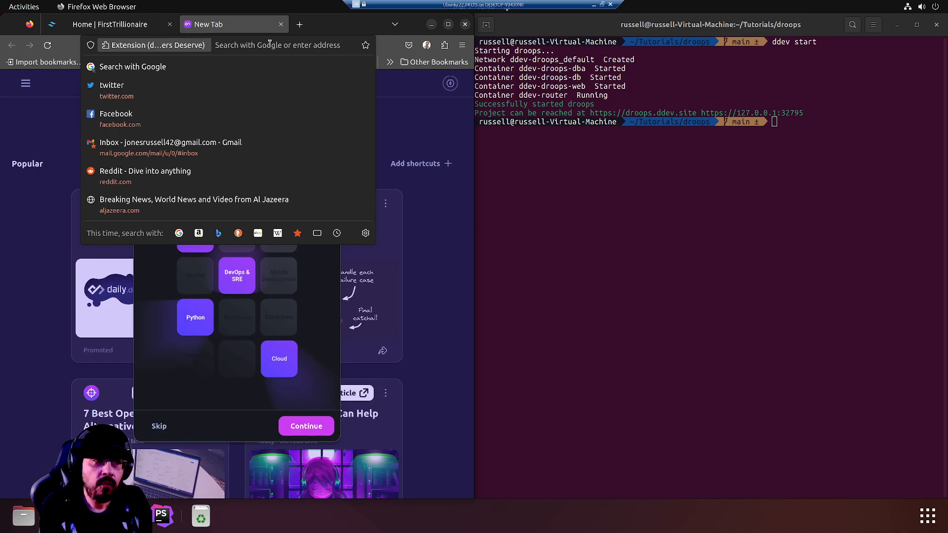
Search the web for "drupal 10 poll" and open the Polls page on Drupal.org from the results
text(drupal 10 po)
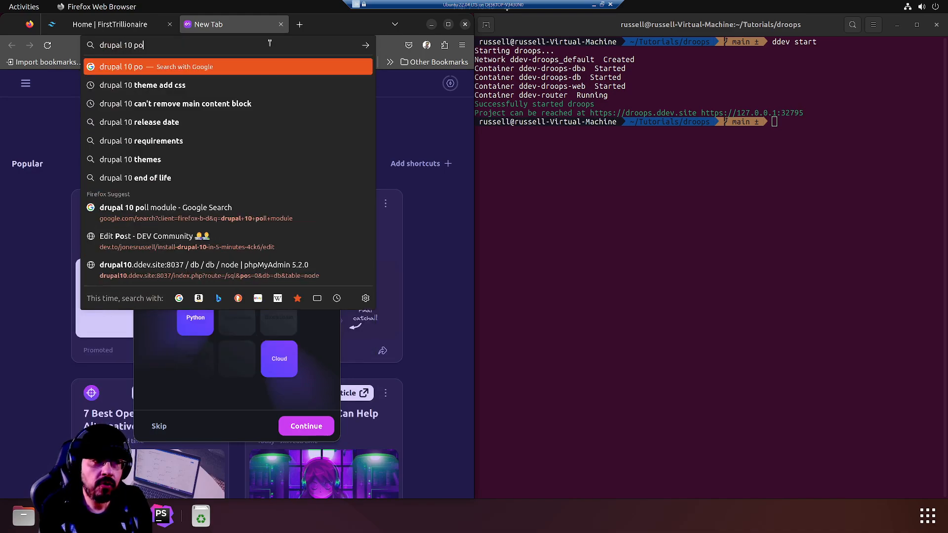
text(ll)
key(Return)
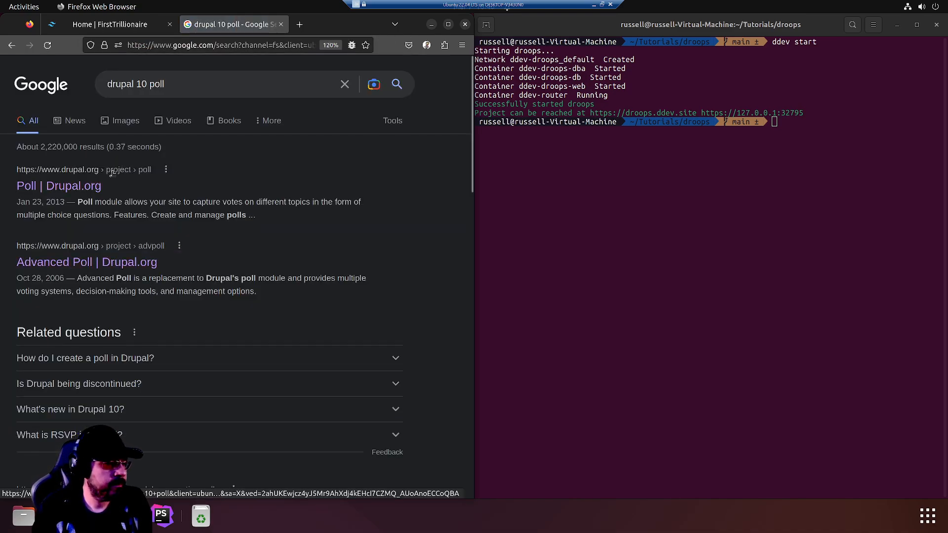
scroll(112, 172, down, 6)
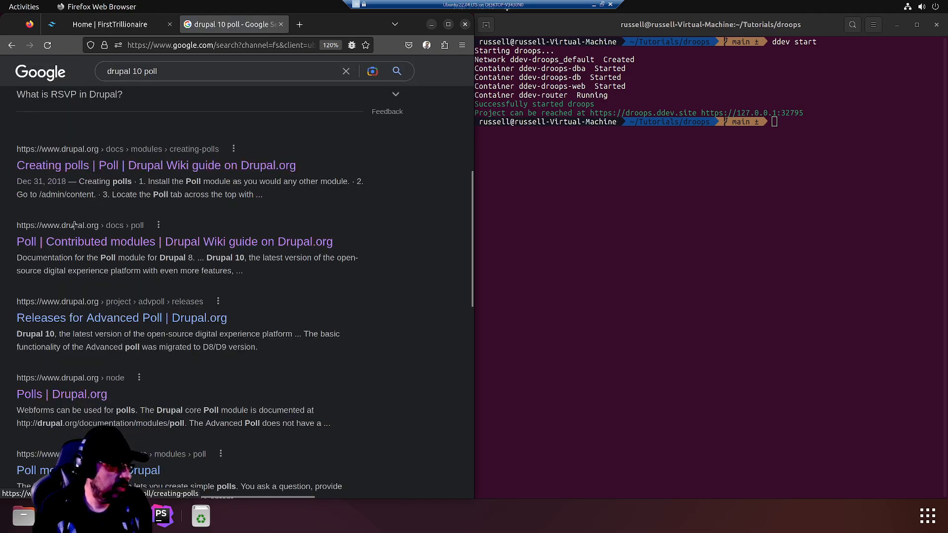
scroll(74, 224, down, 4)
click(83, 193)
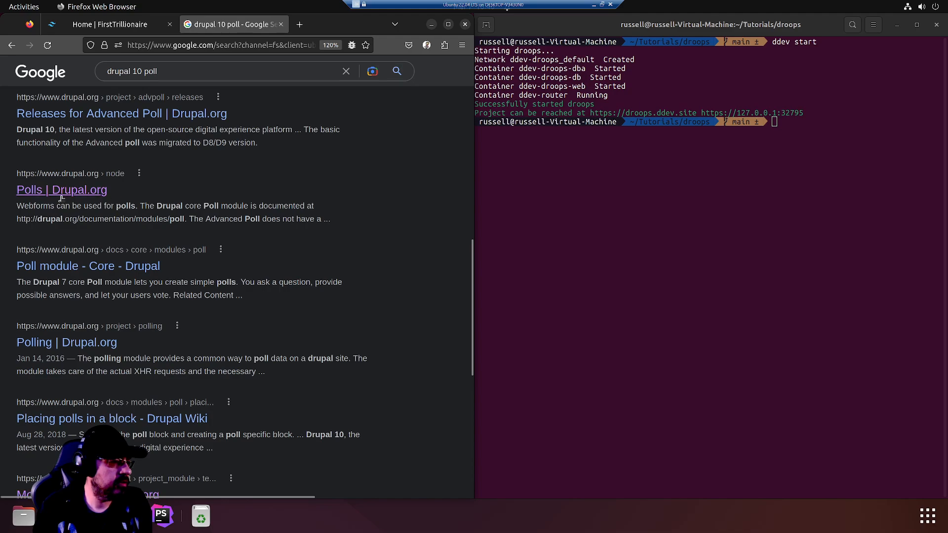
click(73, 194)
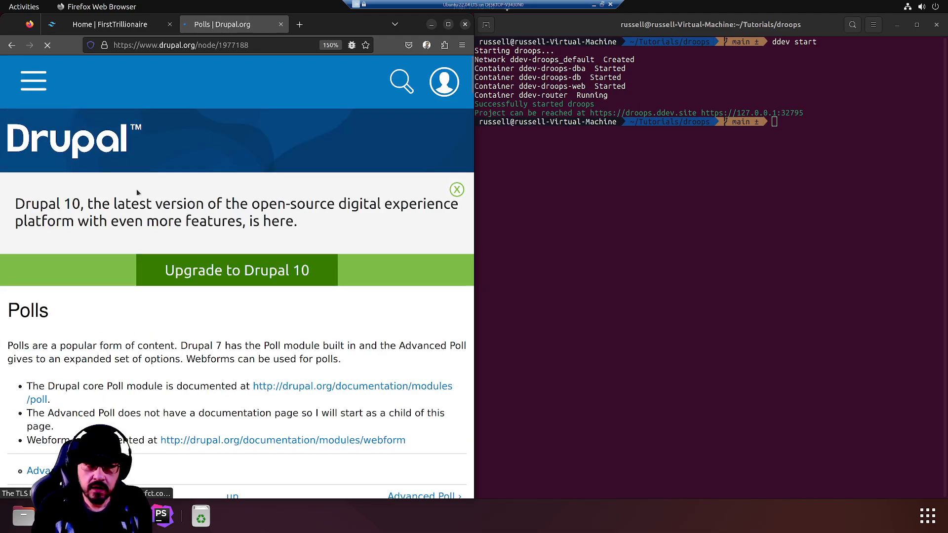
Open the Poll module's documentation from the Polls page and follow it to the module's project page
scroll(173, 225, down, 15)
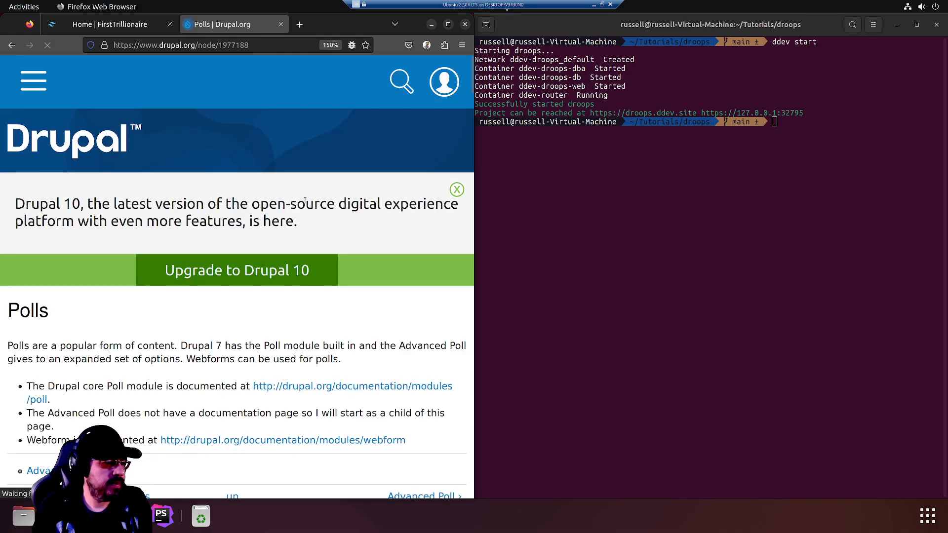
scroll(217, 219, down, 4)
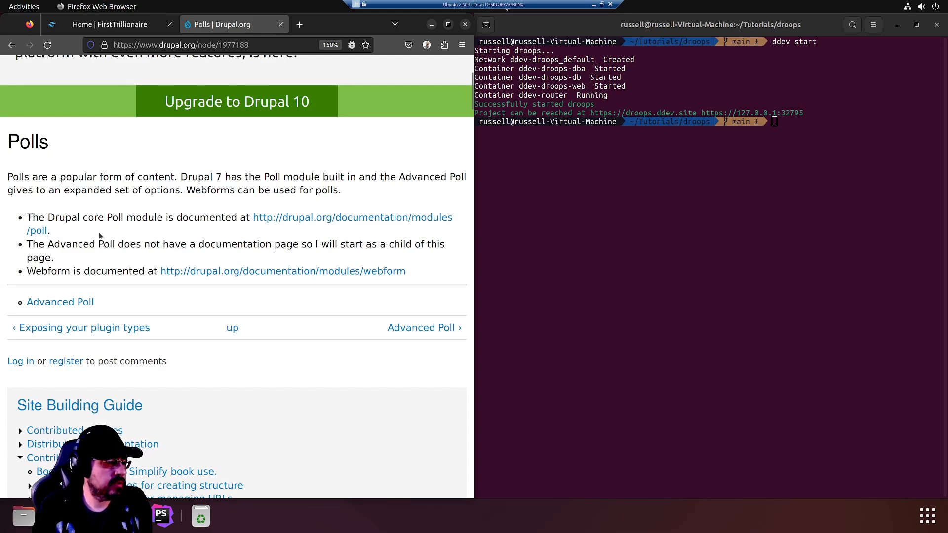
key(ctrl+minus)
key(ctrl+minus)
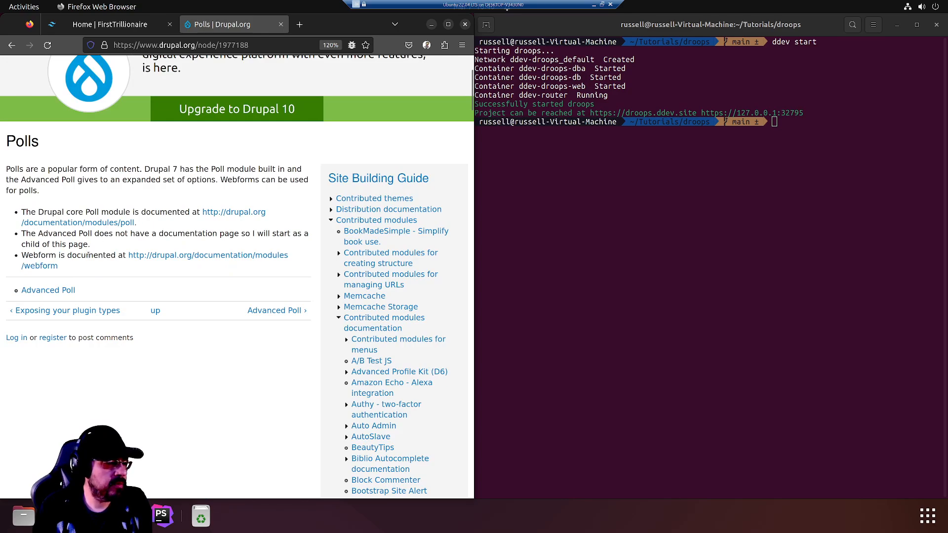
click(260, 213)
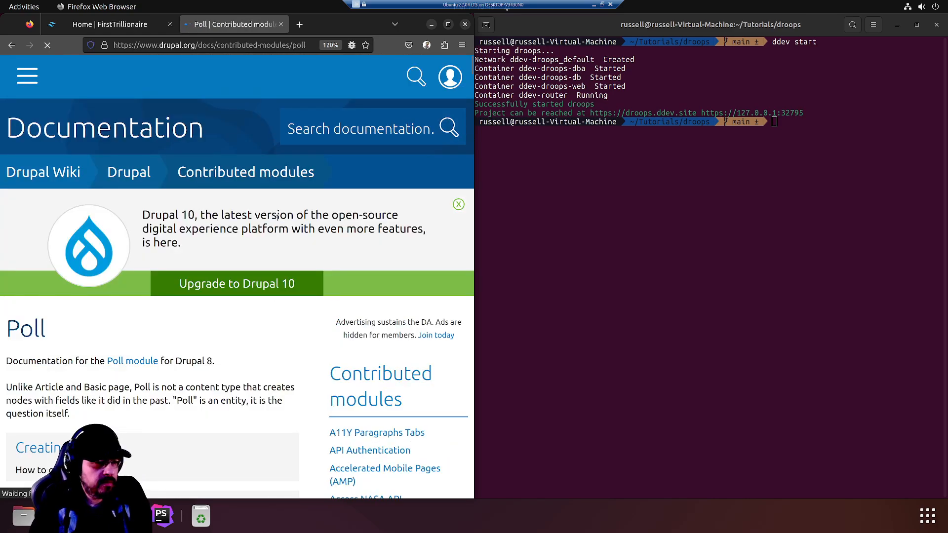
click(147, 365)
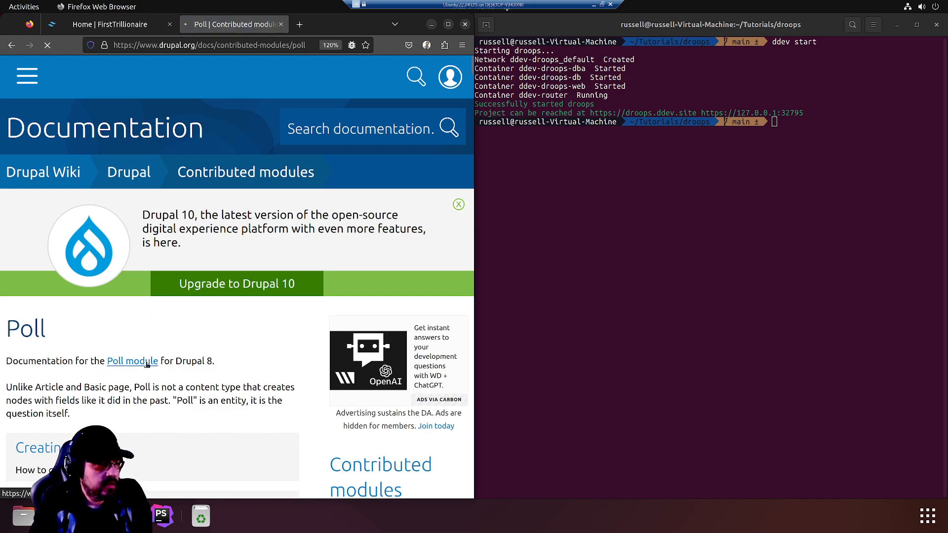
Examine the 8.x-1.5 release of the Poll module for its supported Drupal versions and Composer install command
scroll(160, 289, down, 5)
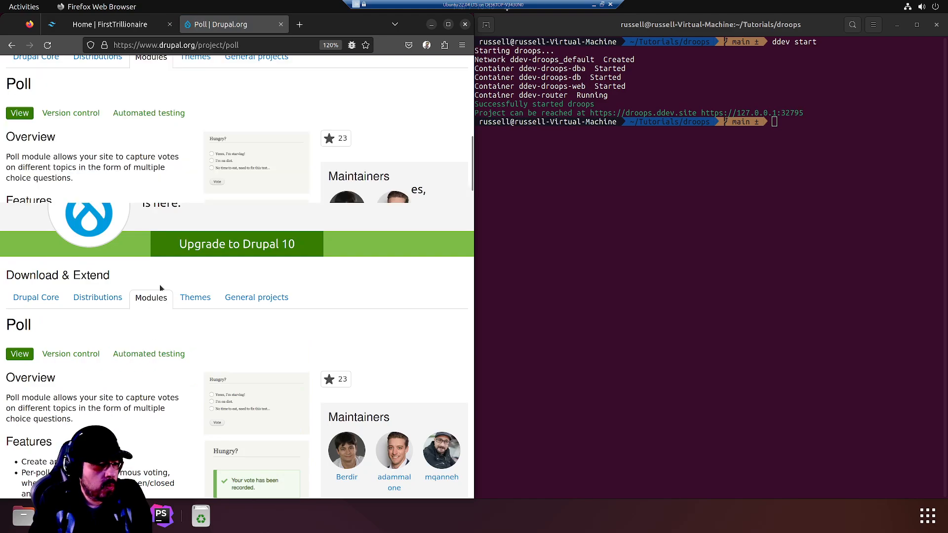
scroll(160, 289, down, 10)
scroll(159, 284, up, 3)
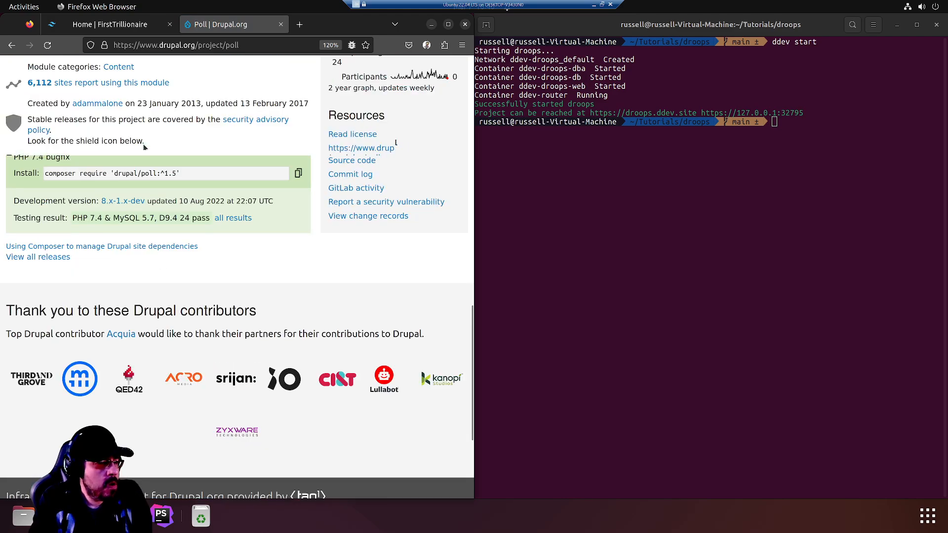
scroll(144, 147, up, 2)
drag(130, 273, 84, 272)
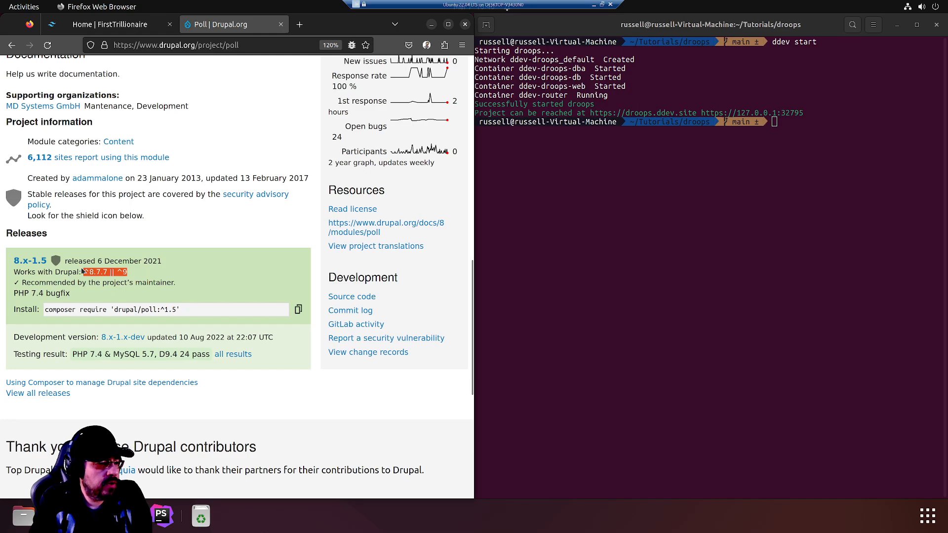
click(131, 273)
triple_click(189, 307)
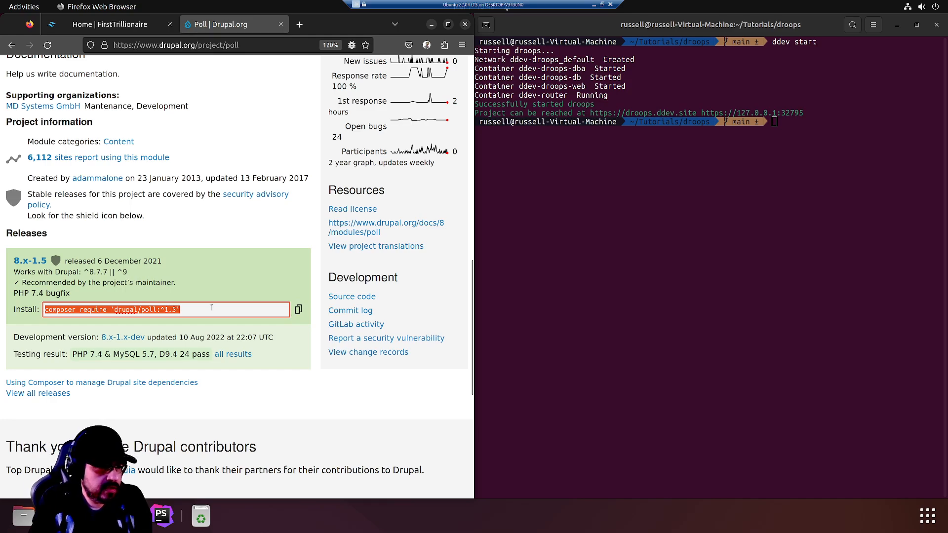
Open the Poll module's 8.x-1.x-dev release page and copy its Composer require command
click(136, 338)
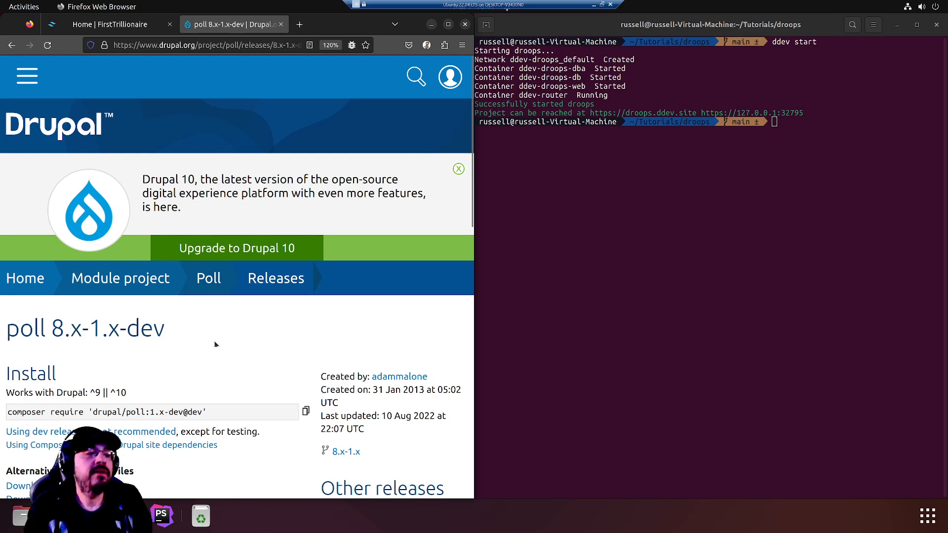
scroll(215, 345, down, 3)
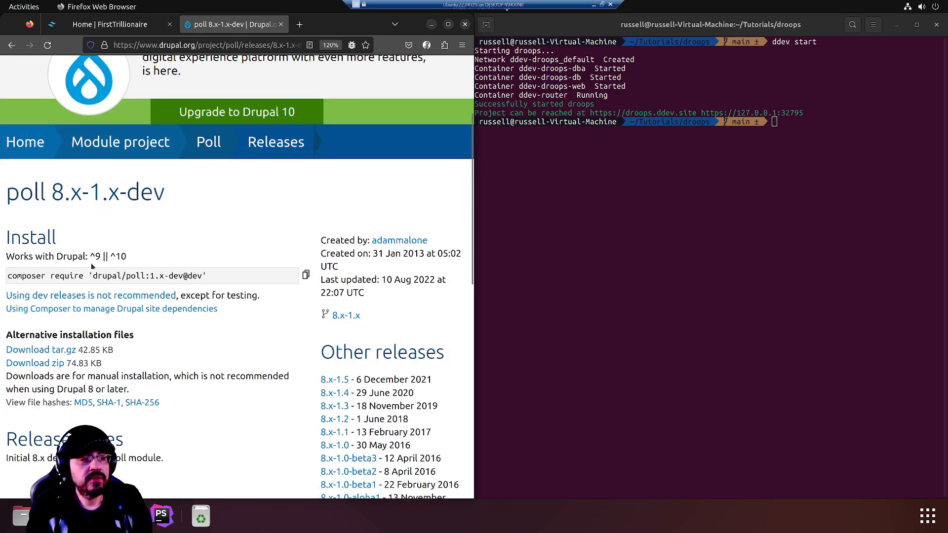
click(305, 275)
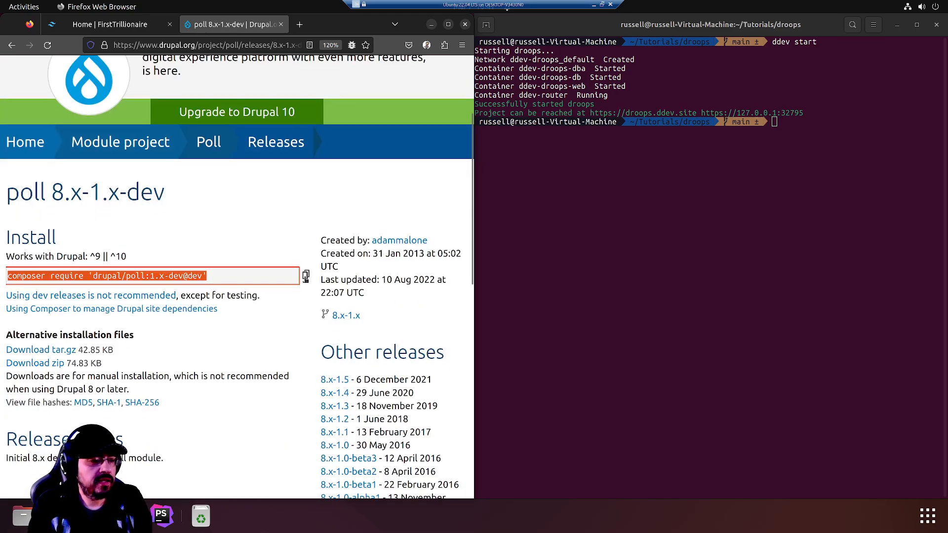
Switch to the terminal and check the droops repository's Git status with the gst alias
click(664, 224)
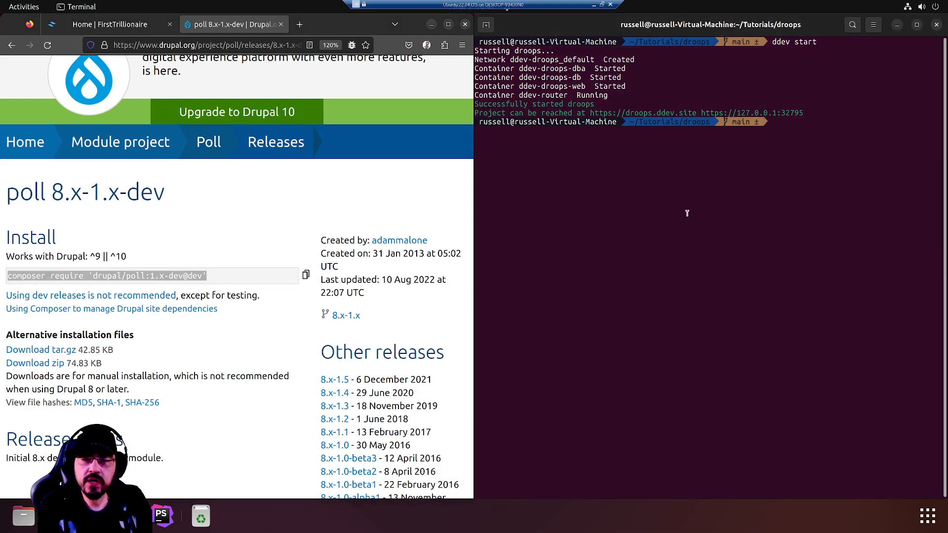
text(gst)
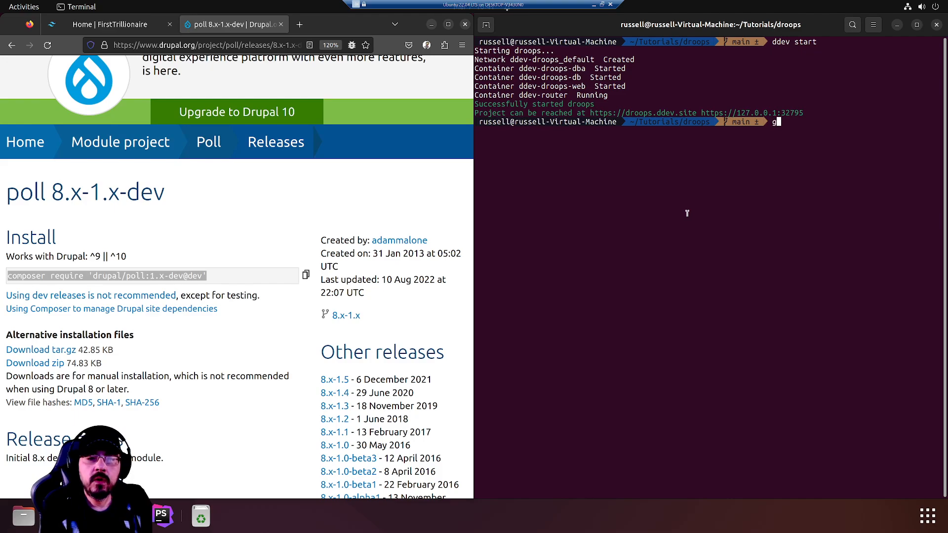
key(Return)
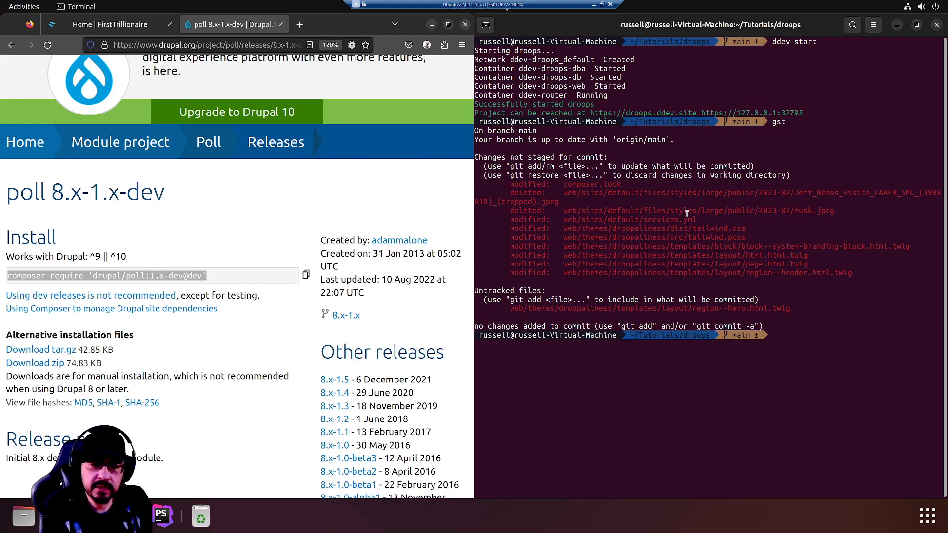
Stage all changes in the repository and commit them with the message "Region Hero WIP"
text(git add)
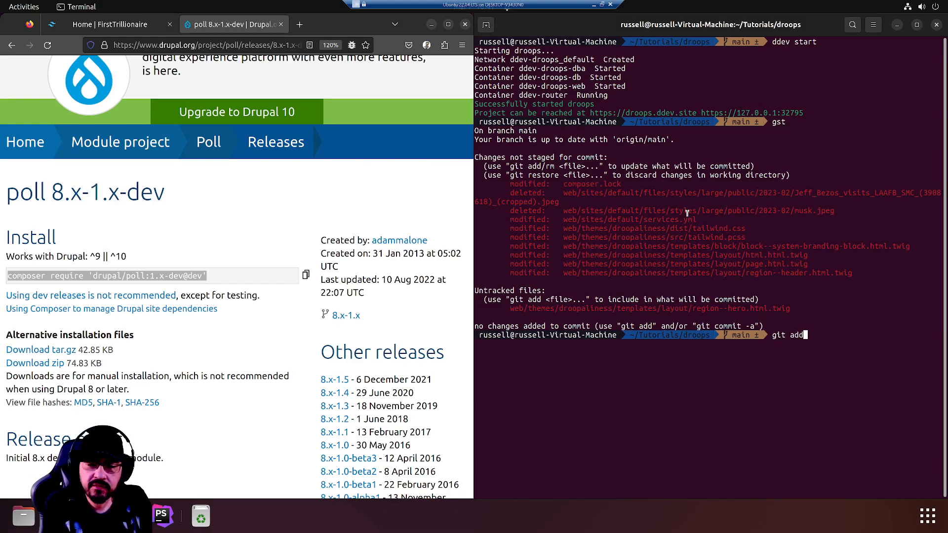
text( .)
key(Return)
text(git )
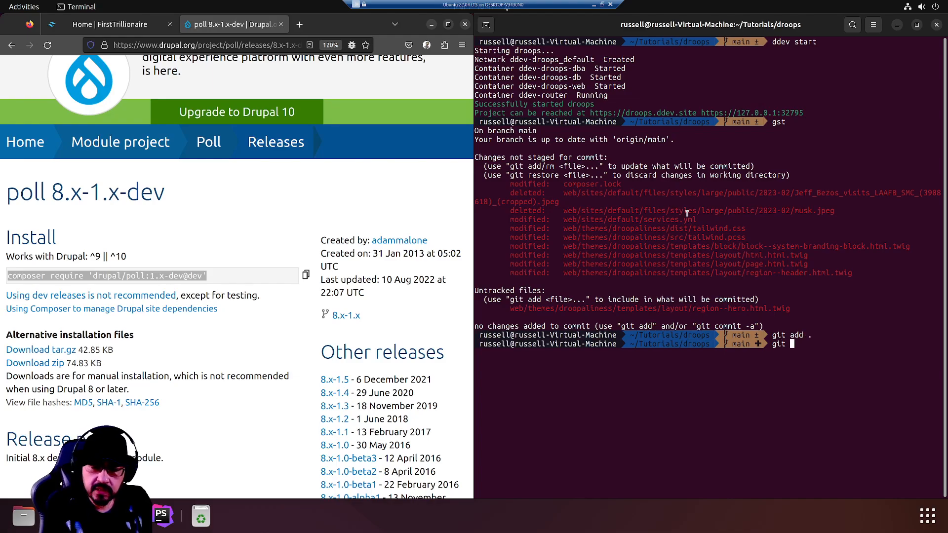
text(commit -m ")
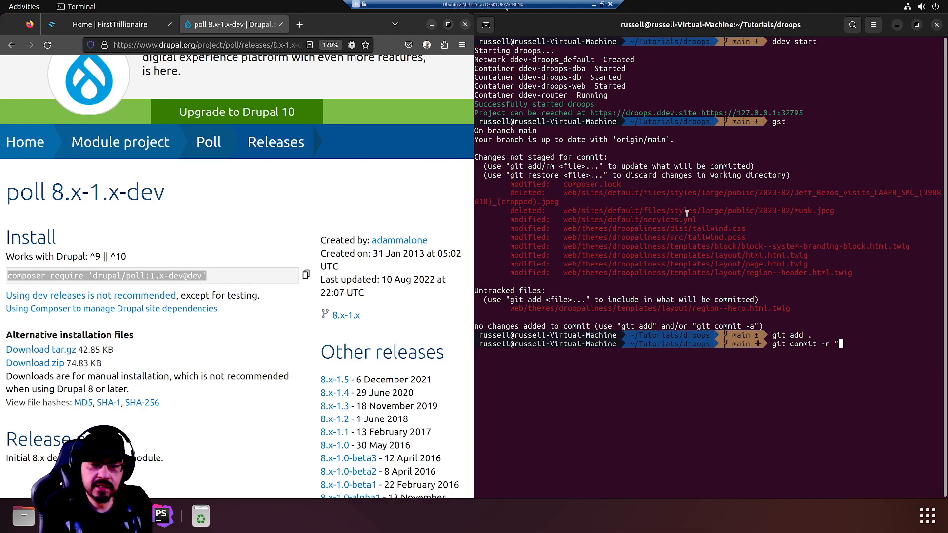
text(R)
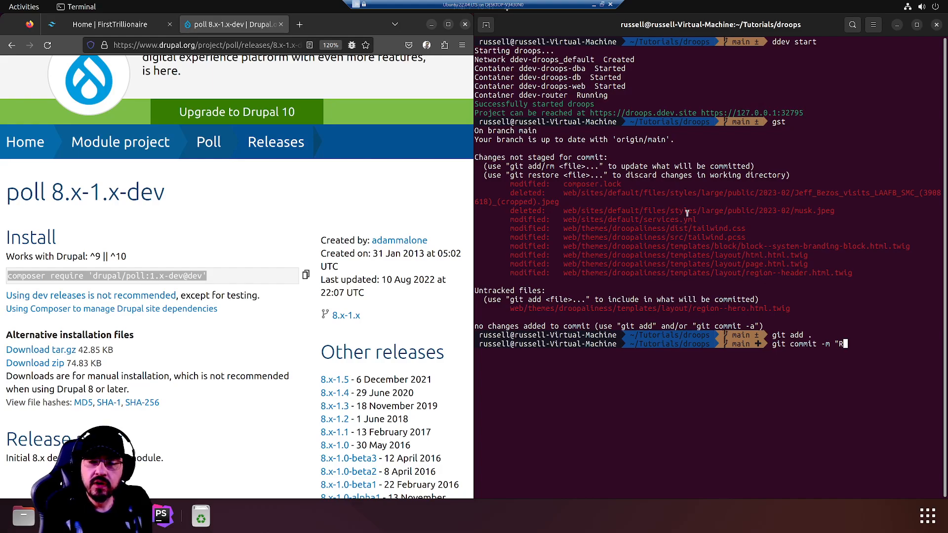
text(egion Hero WIP")
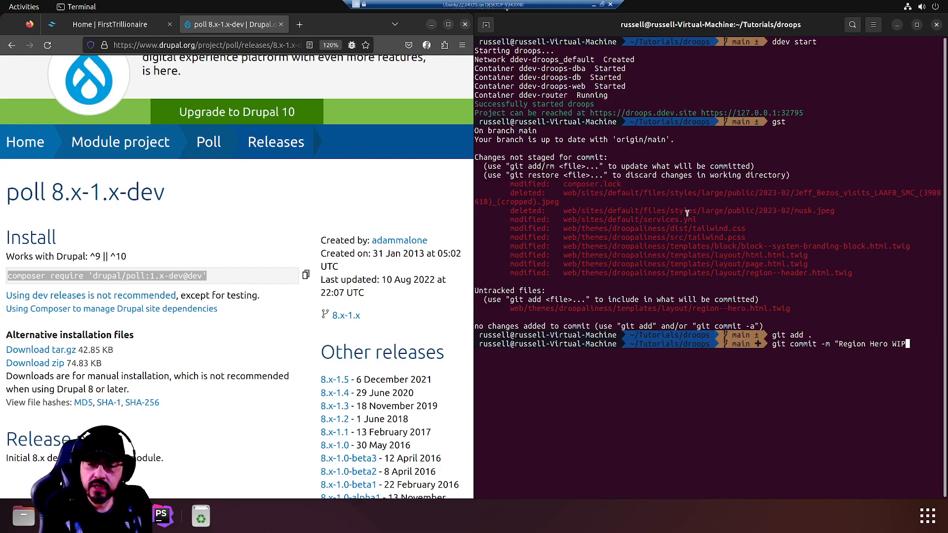
key(Return)
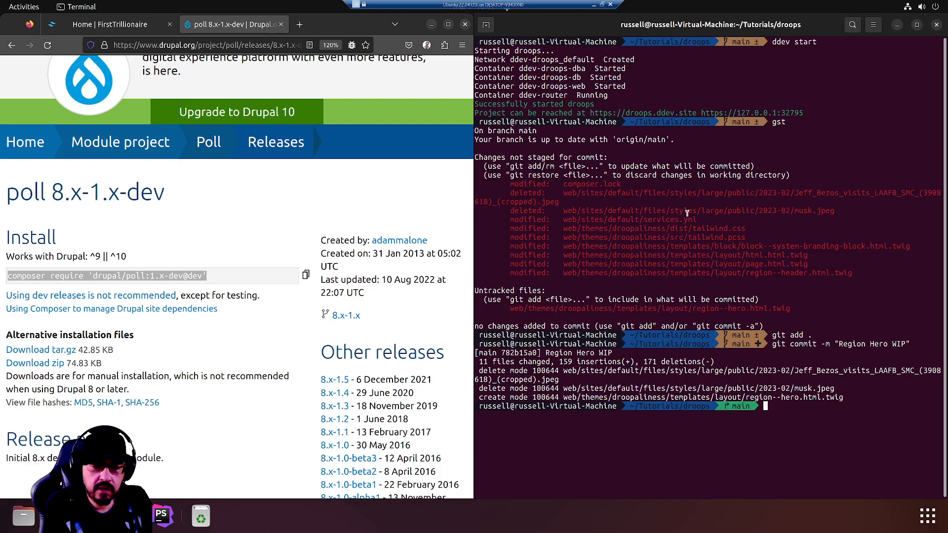
Clear the terminal and run ddev without arguments to list its available commands
text(clear)
key(Return)
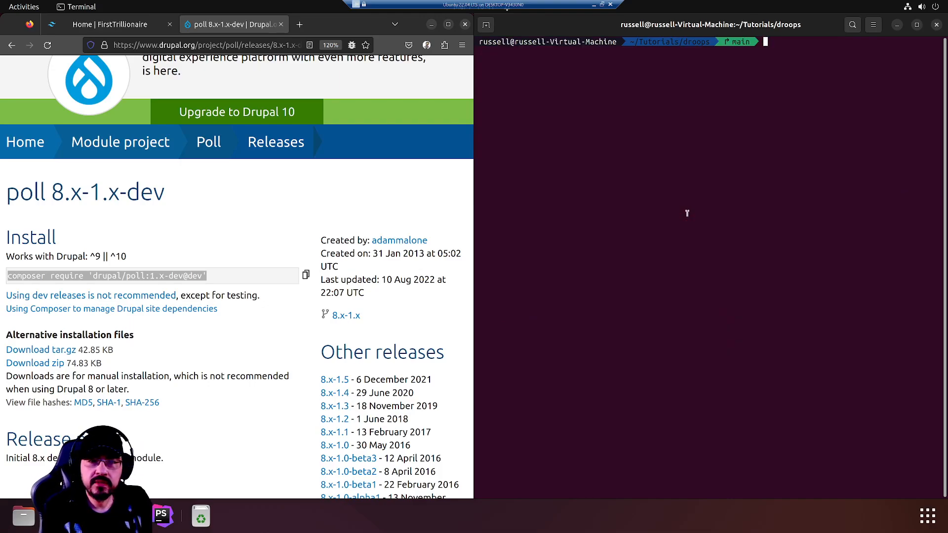
text(ddev)
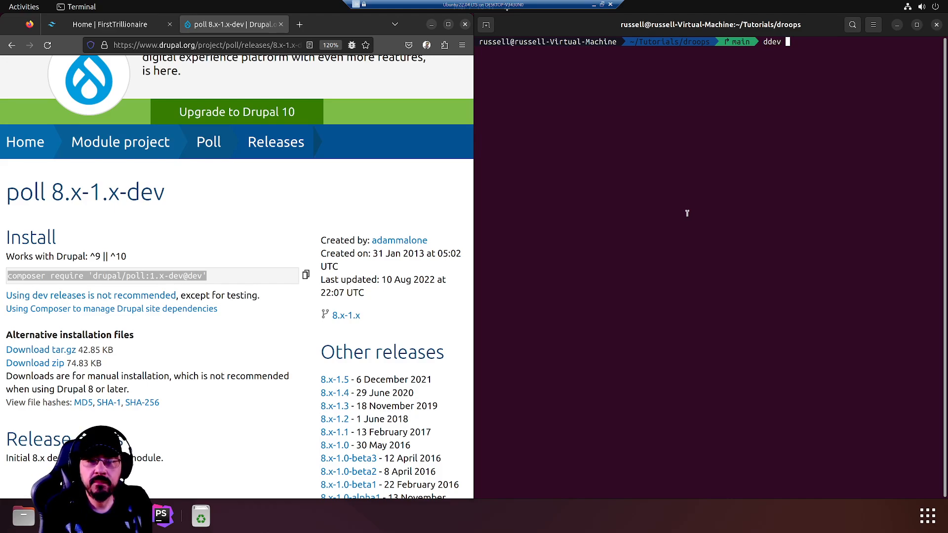
key(Return)
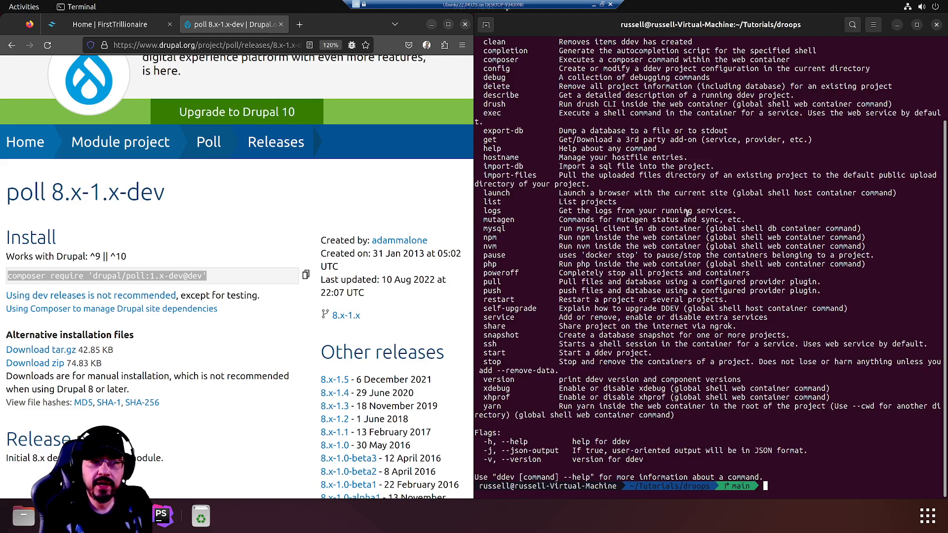
Look through the ddev command list for the database dump command and run ddev export-db
text(ddev)
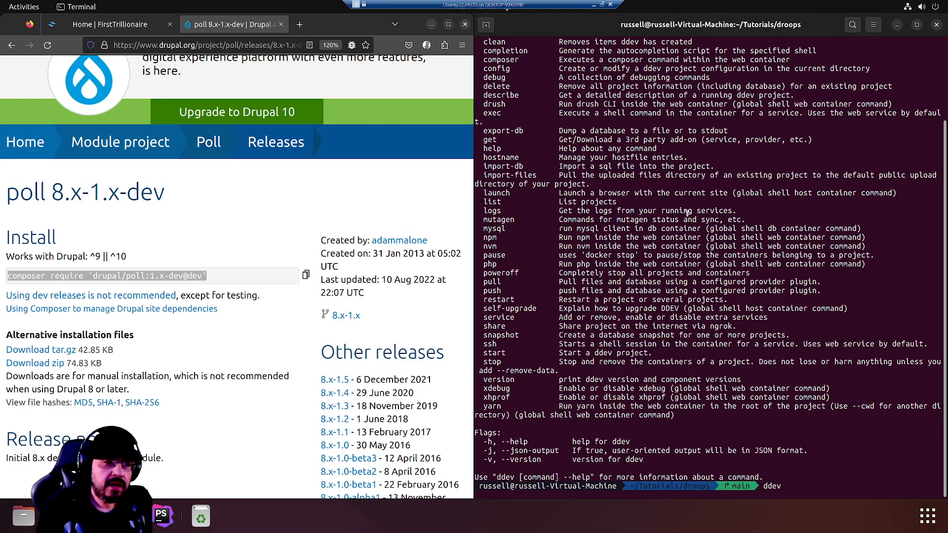
scroll(504, 230, up, 2)
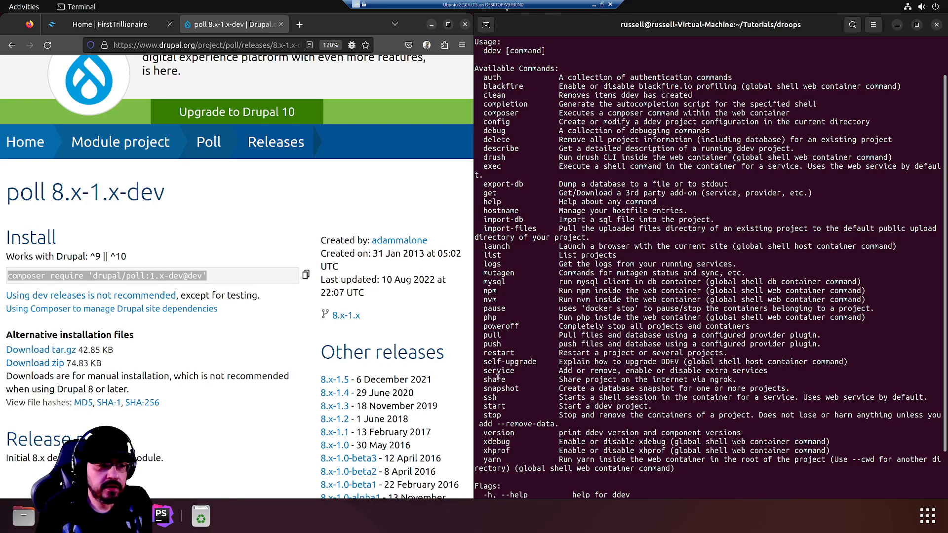
scroll(498, 417, down, 2)
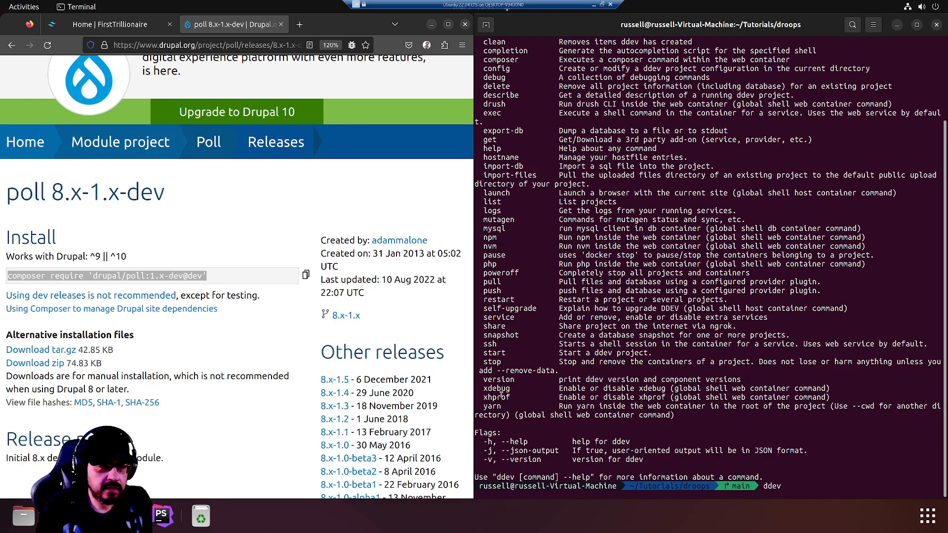
double_click(505, 130)
click(628, 123)
key(Down)
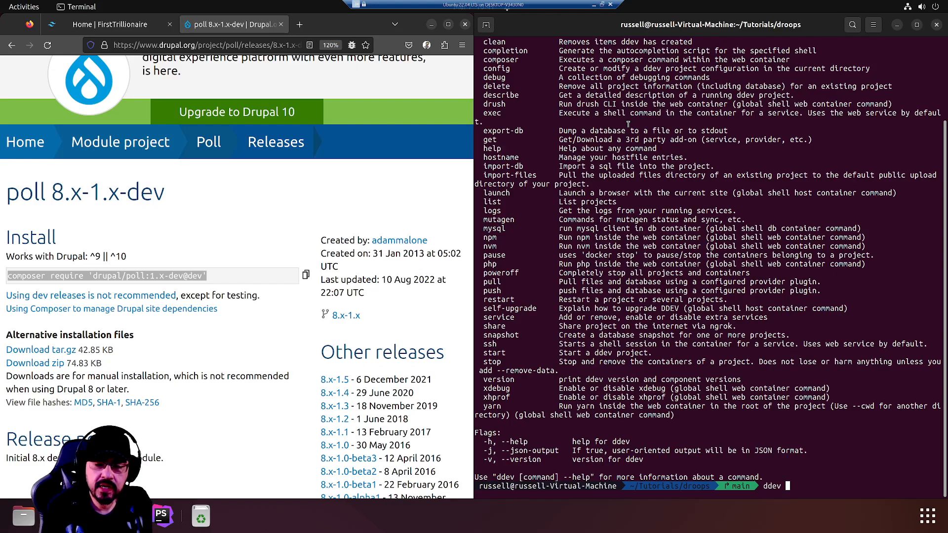
text(export-db)
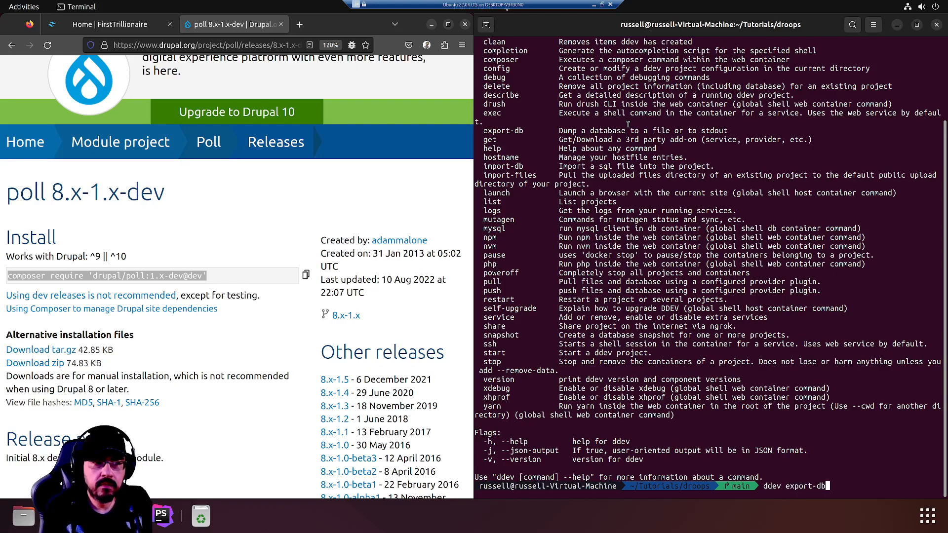
key(Return)
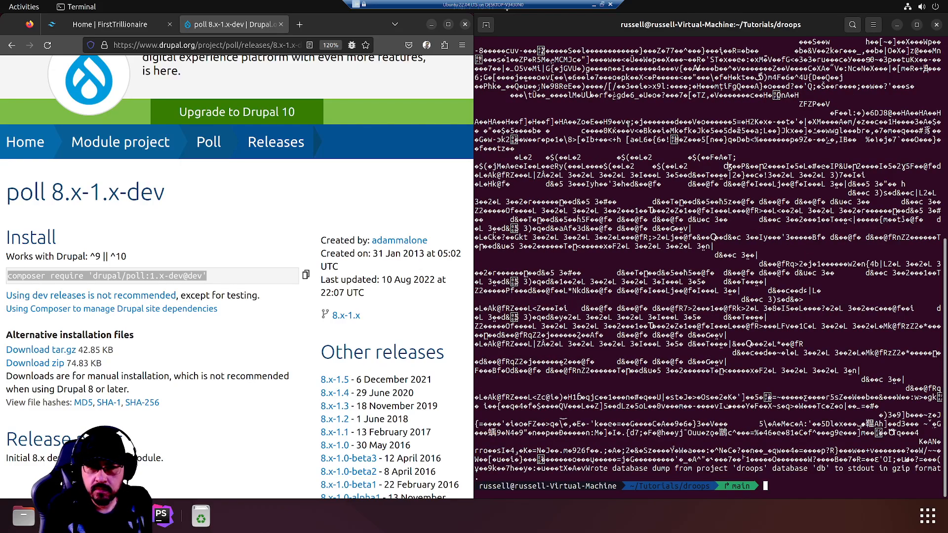
Export the droops database with ddev export-db, redirecting the output to ../trill-dump.sql
key(Up)
text(>)
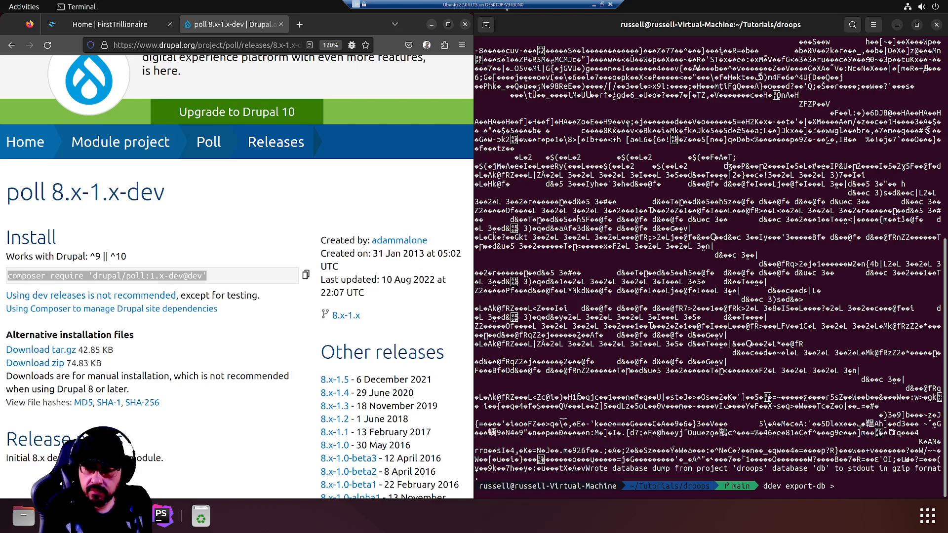
text(/)
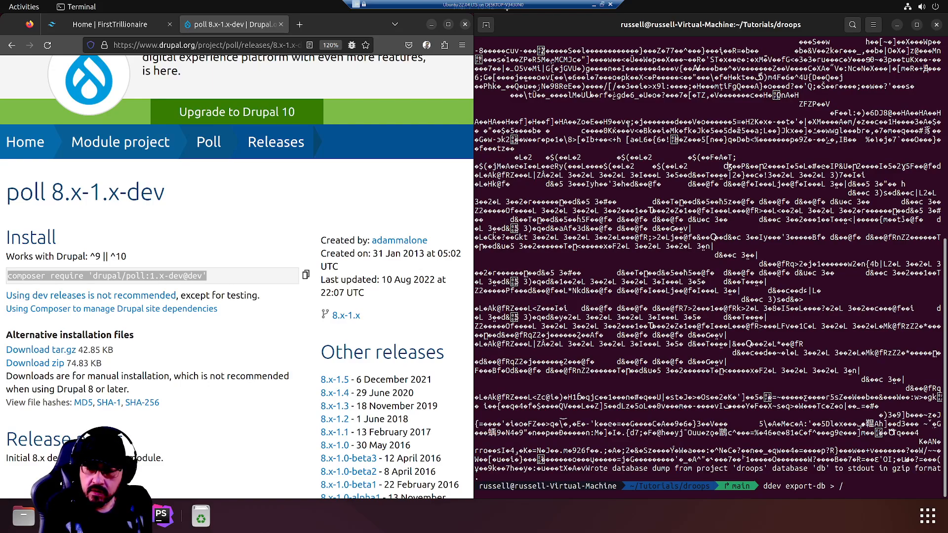
key(BackSpace)
text(../)
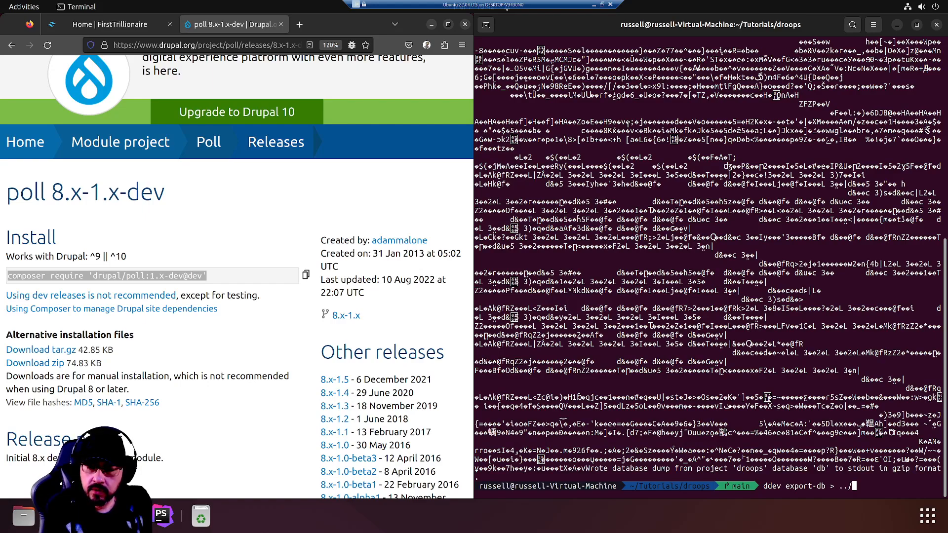
text(trill-dump)
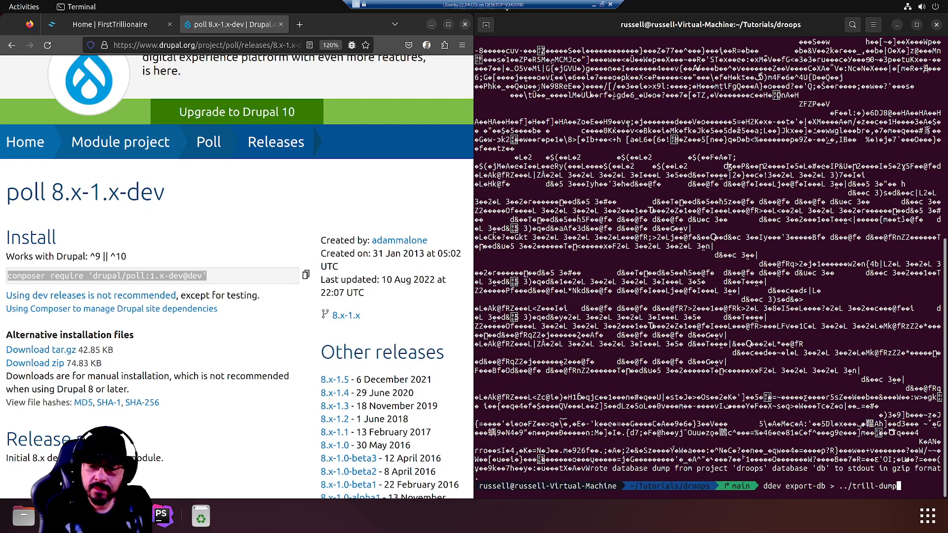
text(.sql)
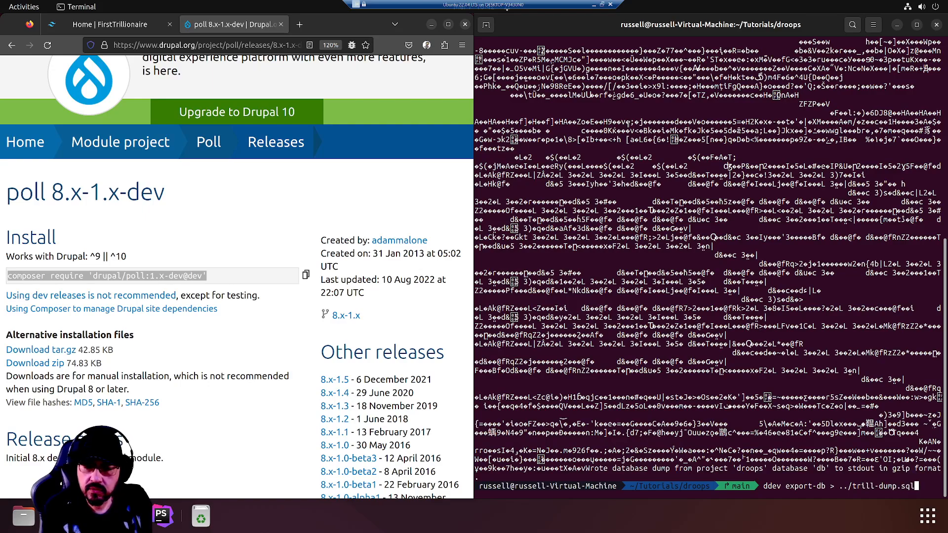
key(Return)
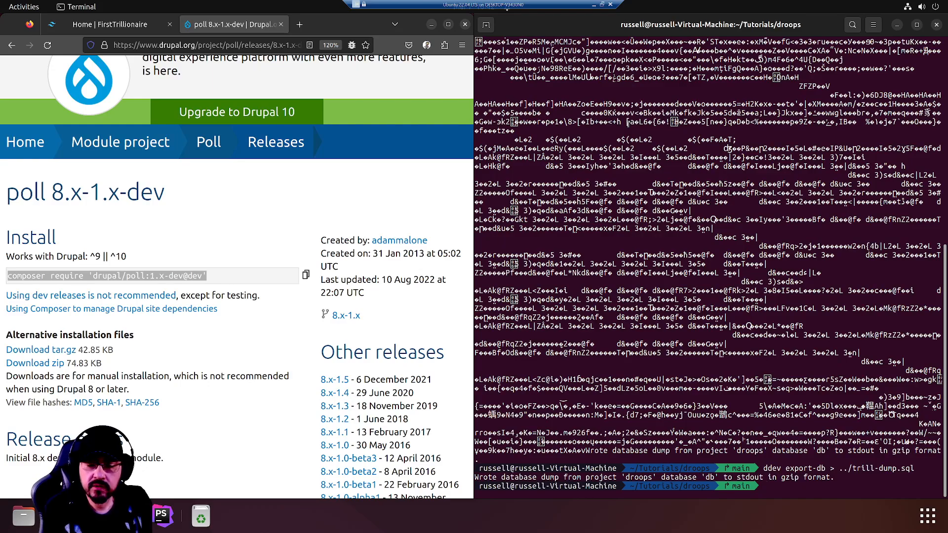
List the contents of the parent directory with l ../ to check for the database dump file
text(l ..)
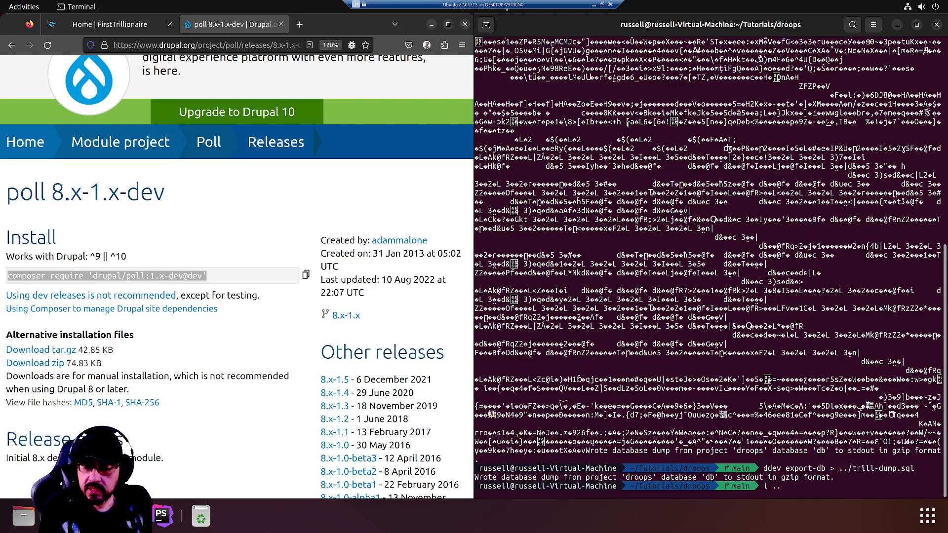
text(//)
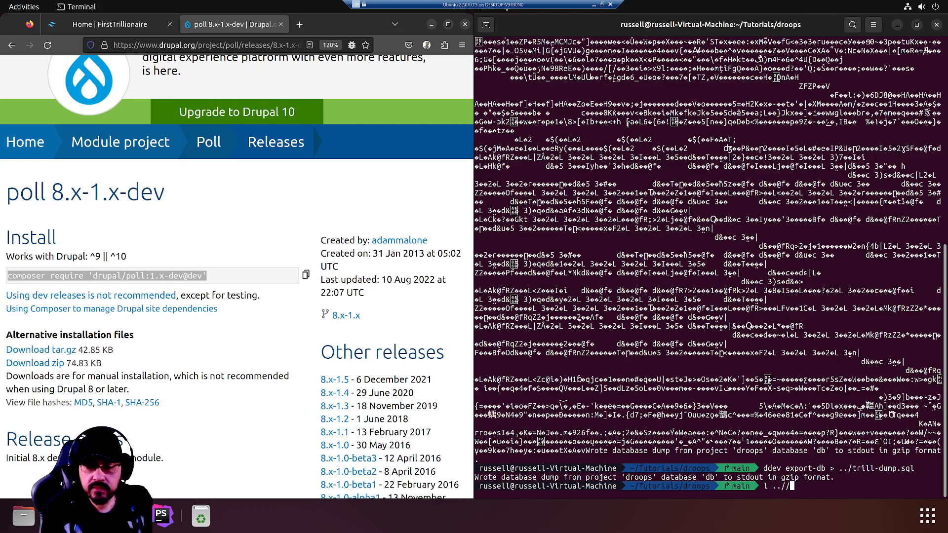
key(BackSpace)
key(Return)
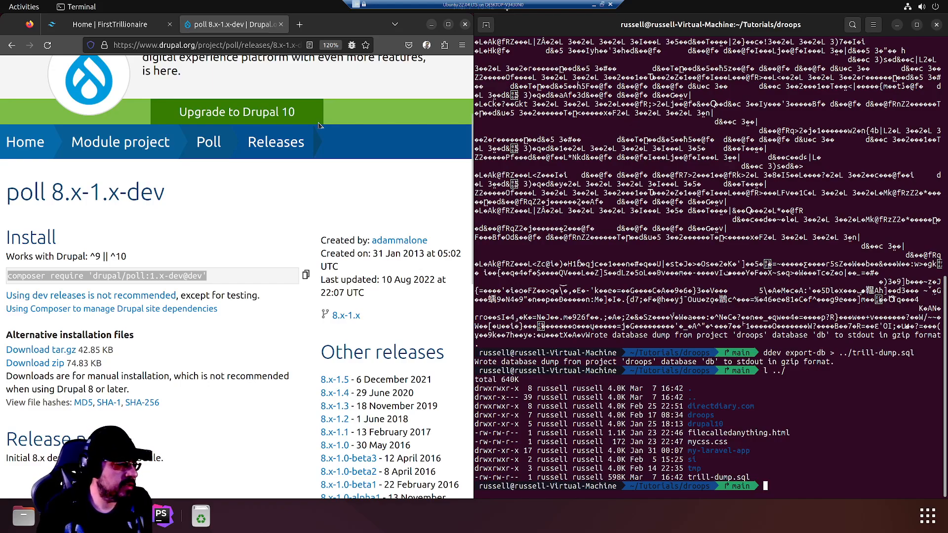
Copy the Composer install command for poll 8.x-1.x-dev from the release page and clear the terminal
click(306, 275)
click(576, 307)
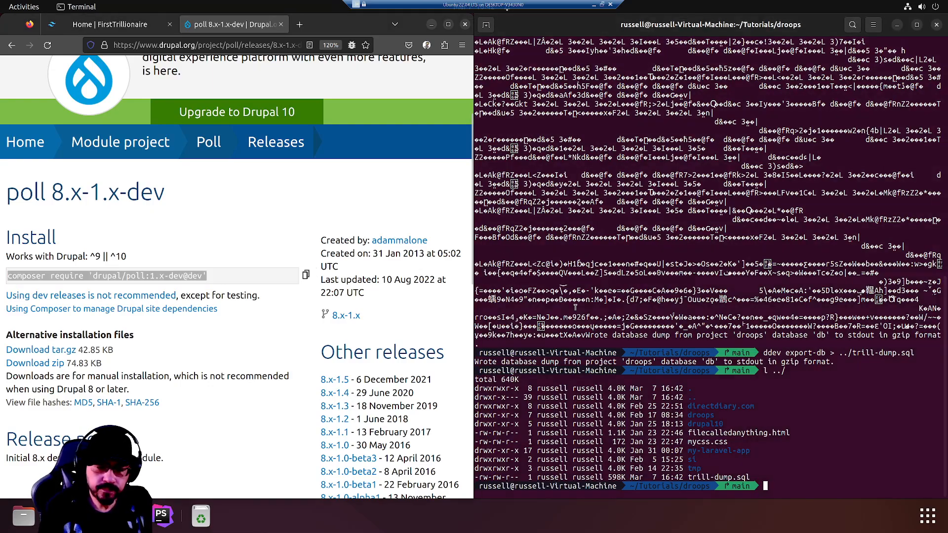
text(clear)
key(Return)
Install the Poll module by running ddev composer require 'drupal/poll:1.x-dev@dev' with the copied Composer command
text(ddev compose)
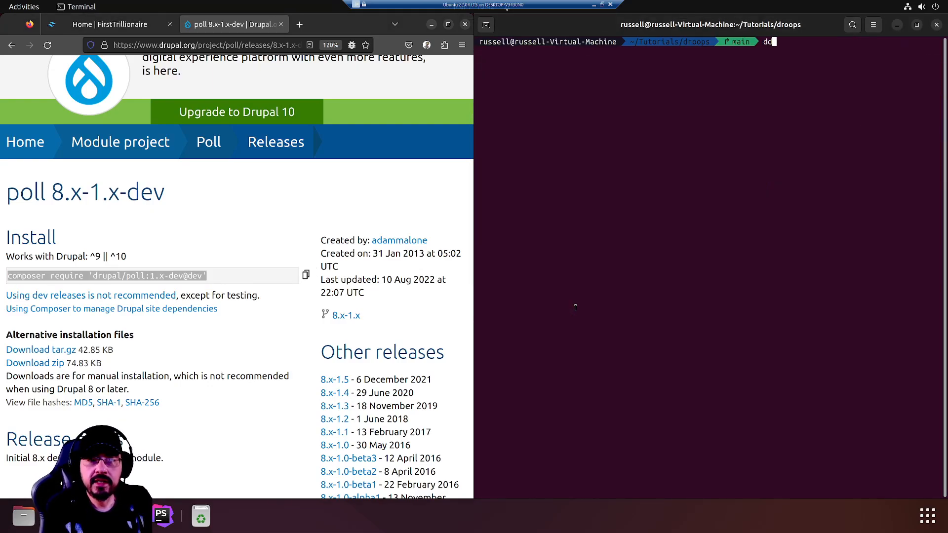
key(BackSpace)
key(BackSpace)
key(BackSpace)
key(BackSpace)
key(BackSpace)
key(BackSpace)
key(BackSpace)
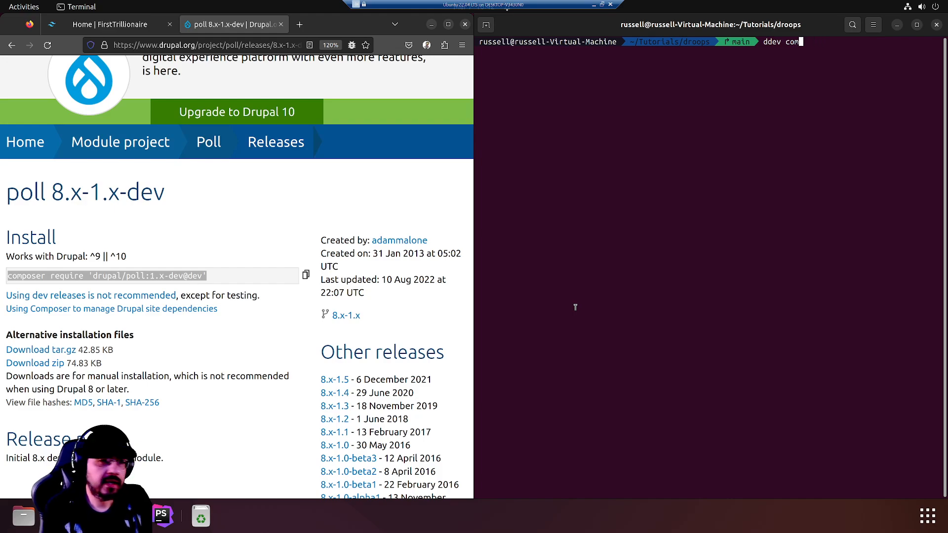
right_click(601, 280)
click(638, 316)
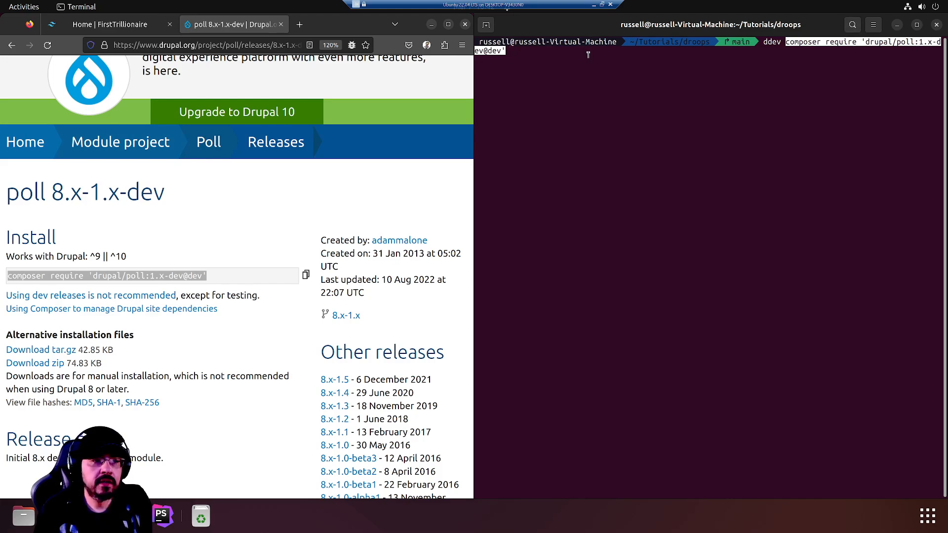
key(Return)
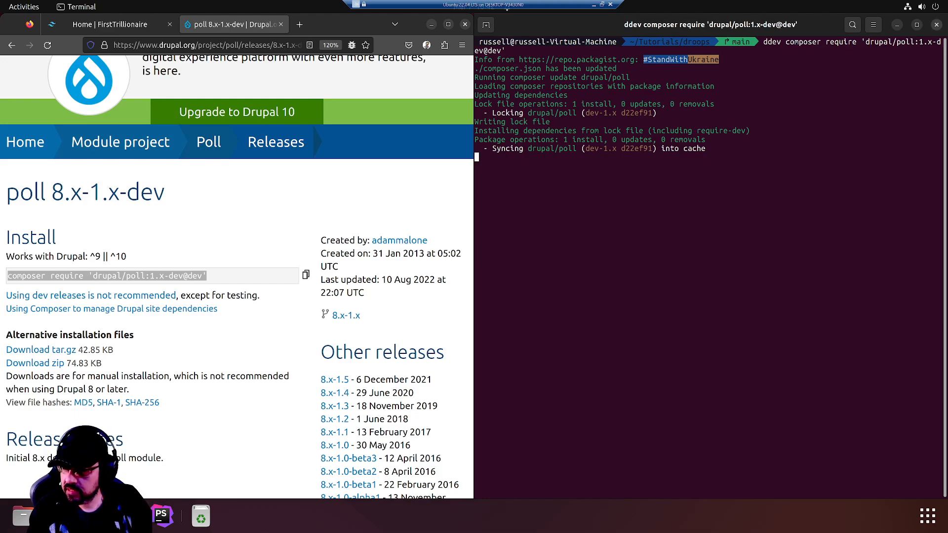
Switch to YouTube Music, resume the current song and move the player window away from the terminal
key(alt+Tab)
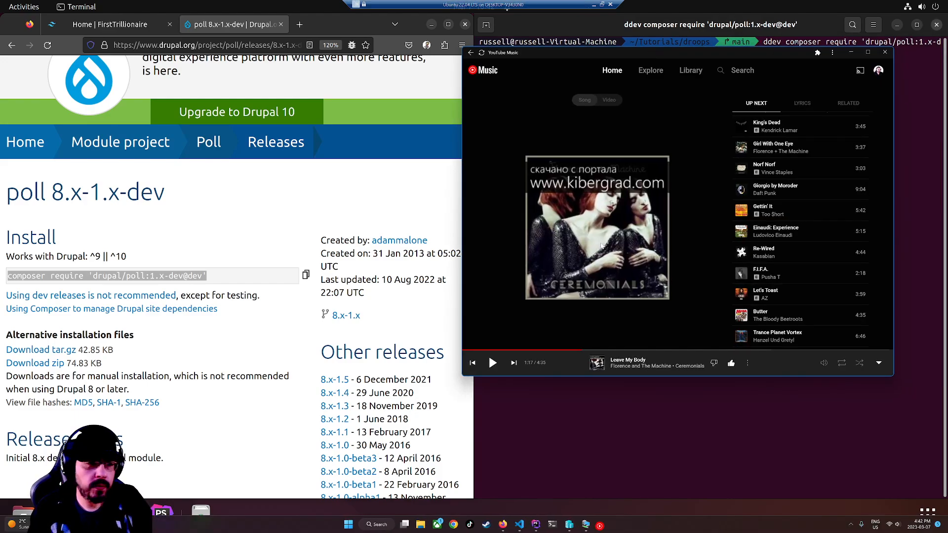
click(495, 365)
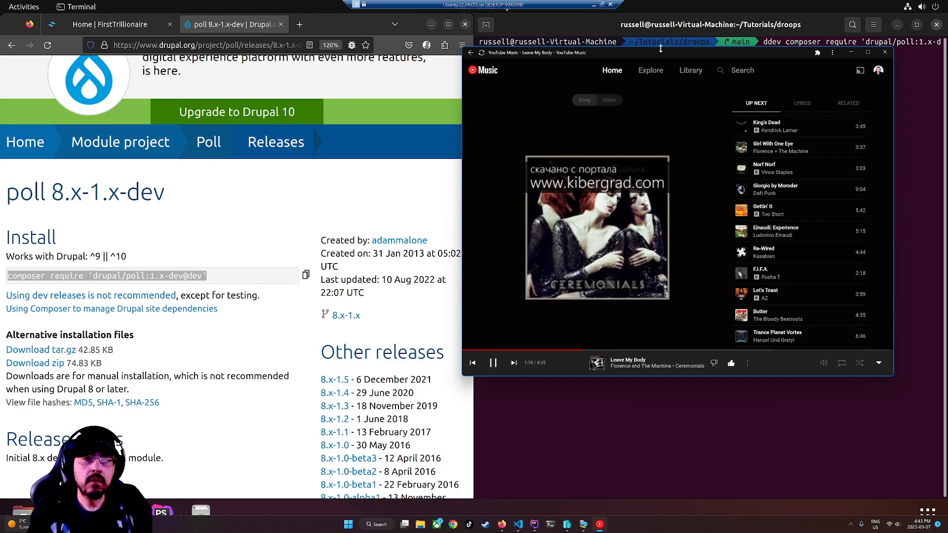
drag(683, 54, 947, 75)
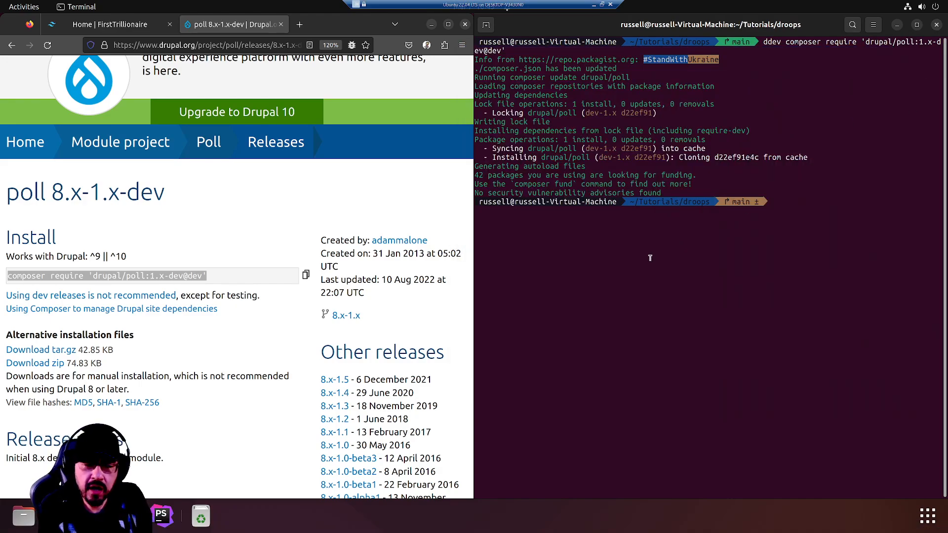
Check the repository's Git status with gst and open .gitignore in vim
text(gst)
key(Return)
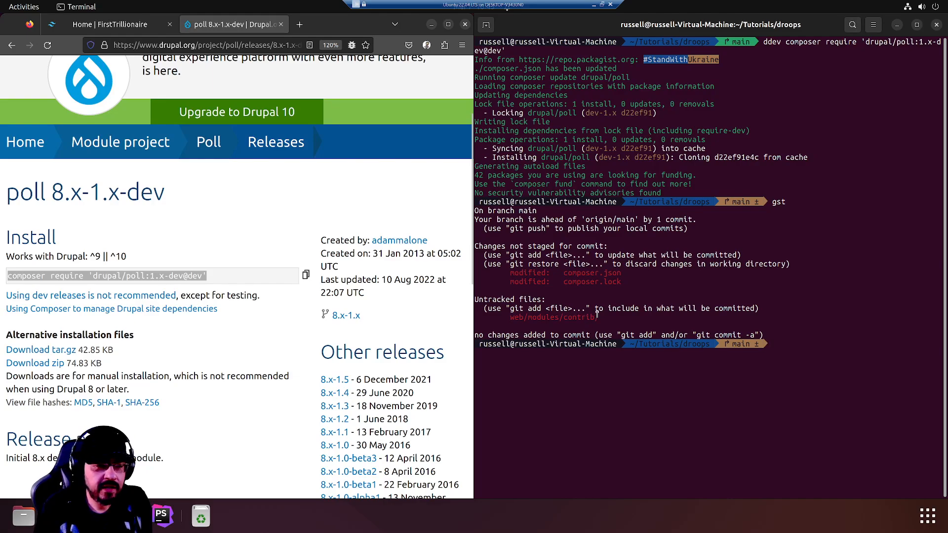
text(v)
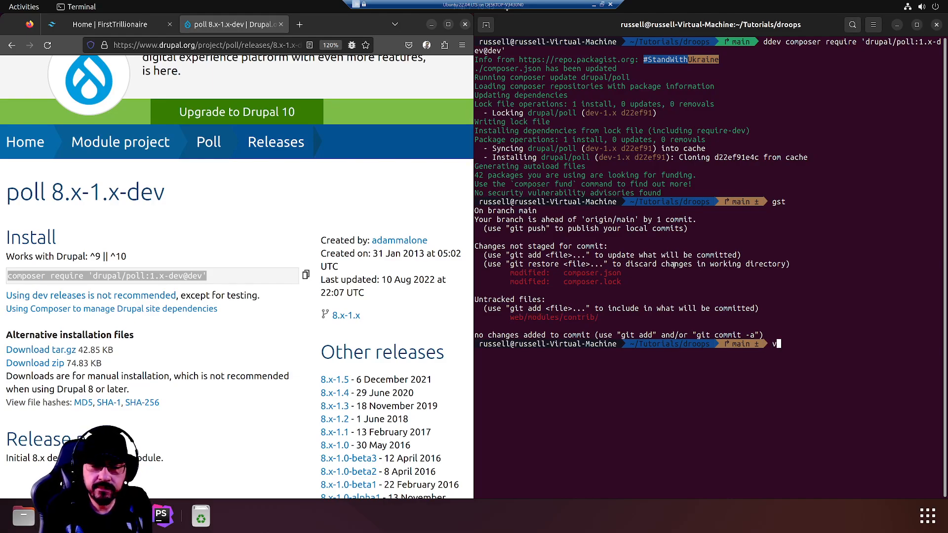
text(im .gitignore)
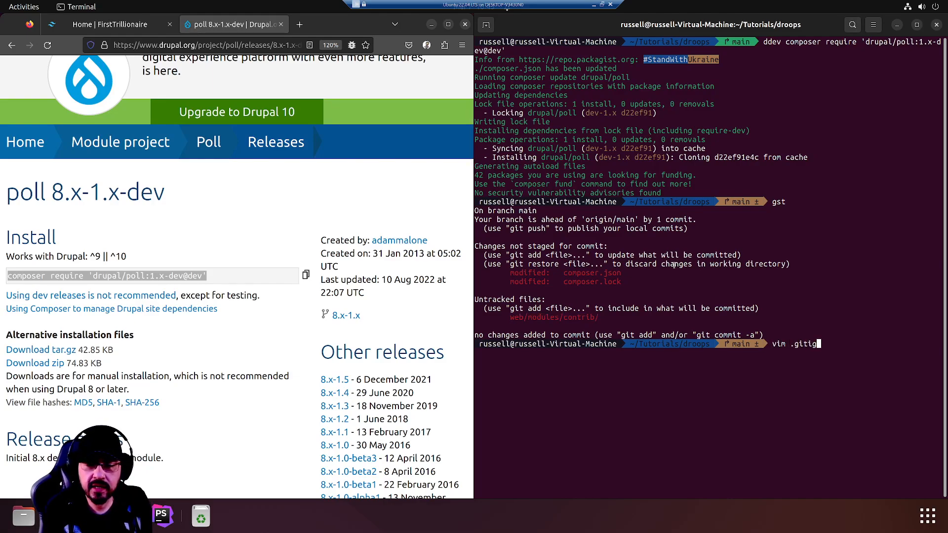
key(Return)
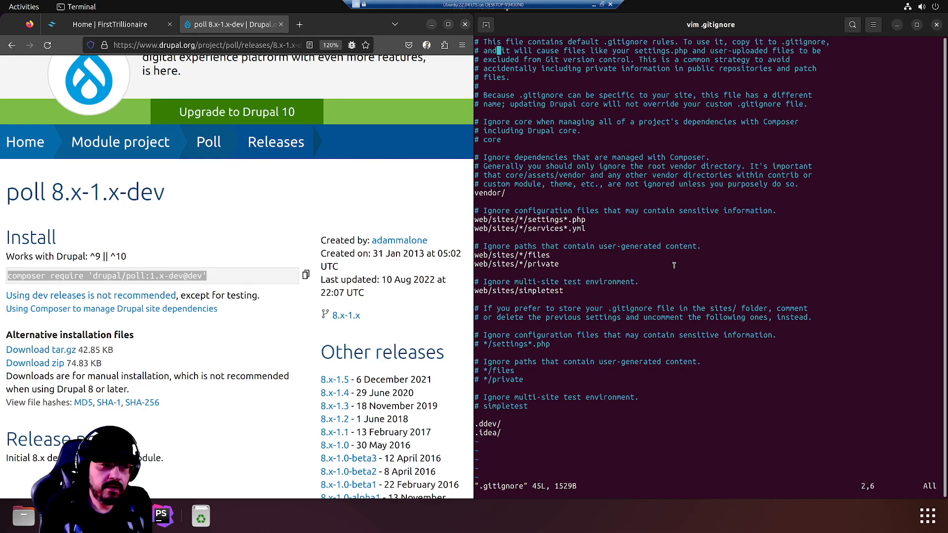
Uncomment the */files and */private rules under the second user-generated content section of .gitignore
key(j)
key(j)
key(j)
key(j)
key(j)
key(j)
key(j)
key(j)
key(j)
key(j)
key(j)
key(j)
key(j)
key(j)
key(j)
key(j)
key(j)
key(j)
key(j)
key(j)
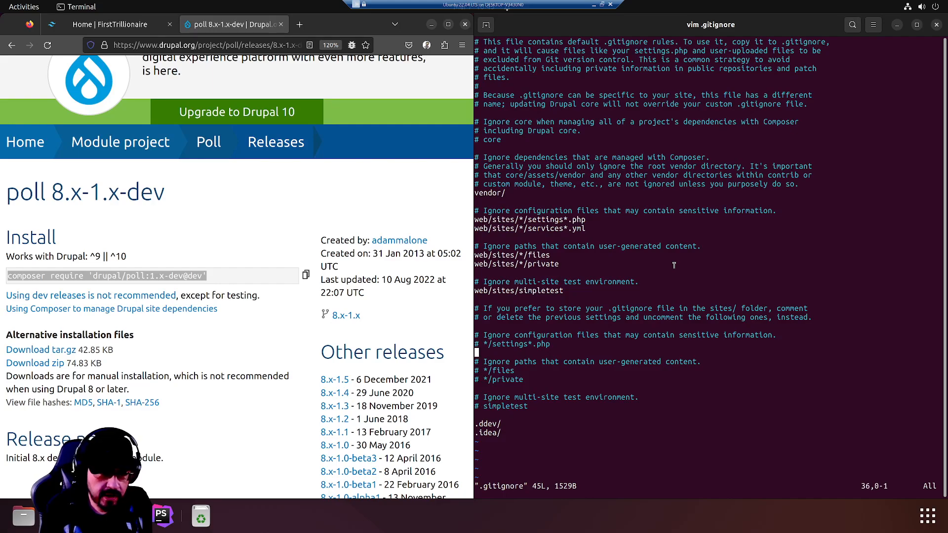
key(j)
key(j)
key(x)
key(x)
key(j)
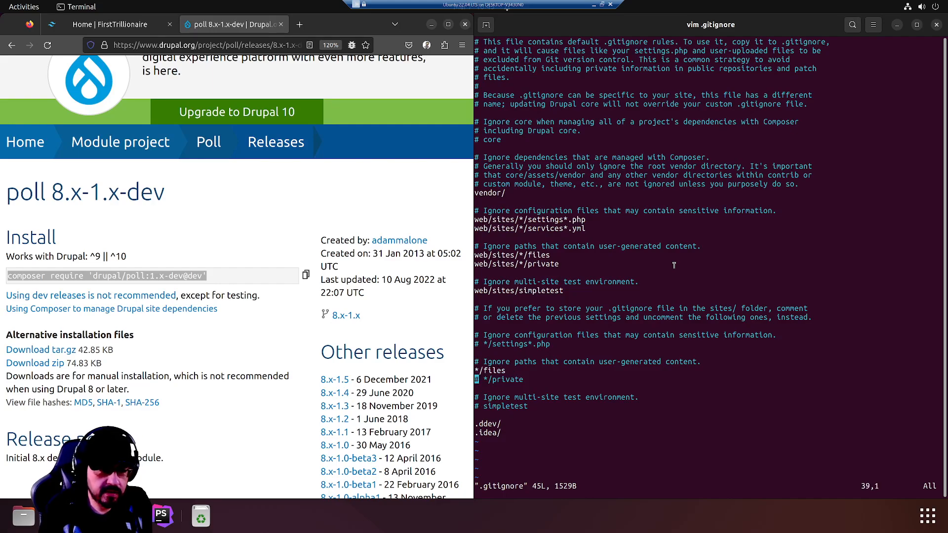
key(x)
key(x)
Uncomment the */settings*.php rule and remove its leading space
key(k)
key(k)
key(k)
key(k)
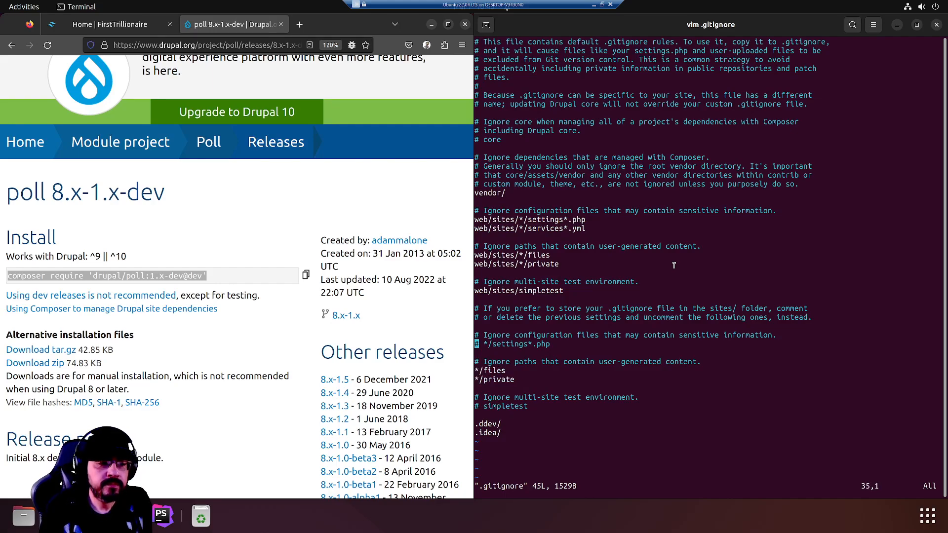
key(x)
key(x)
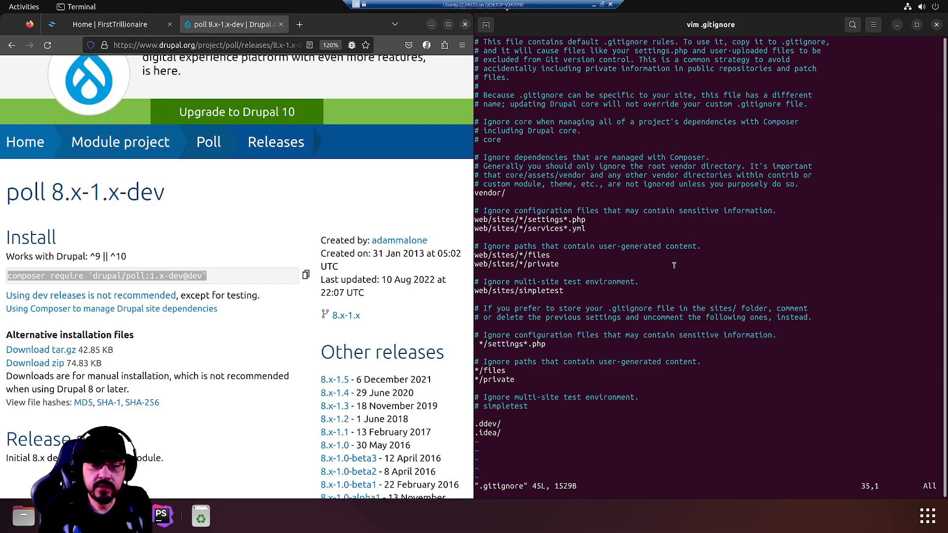
key(x)
key(k)
key(k)
key(j)
key(j)
key(j)
key(j)
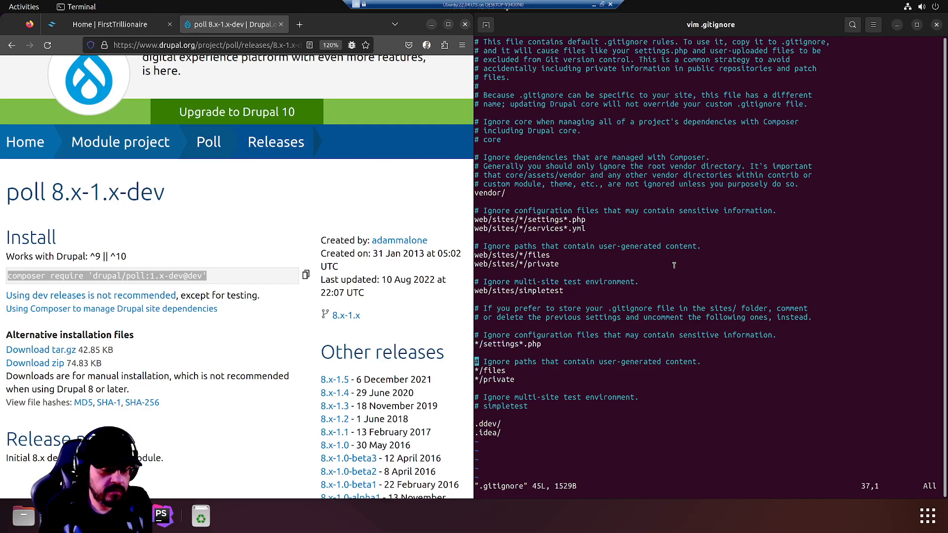
key(k)
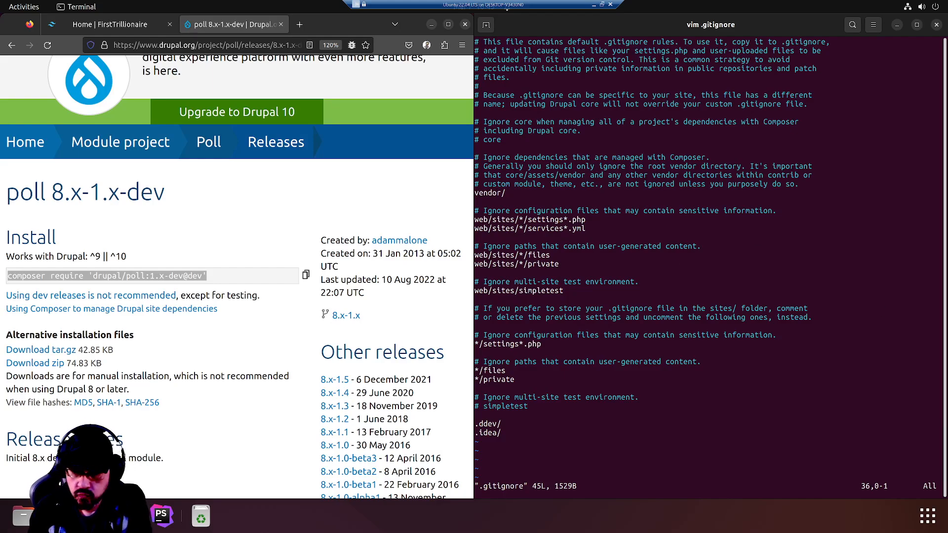
key(XF86AudioLowerVolume)
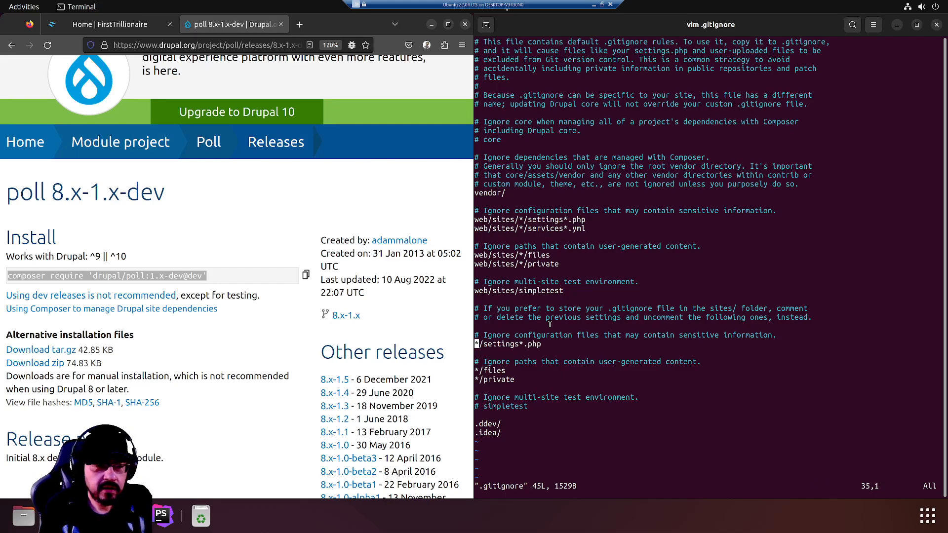
Save and close .gitignore and check the repository's Git status again with gst
text(:q)
key(Return)
text(gst)
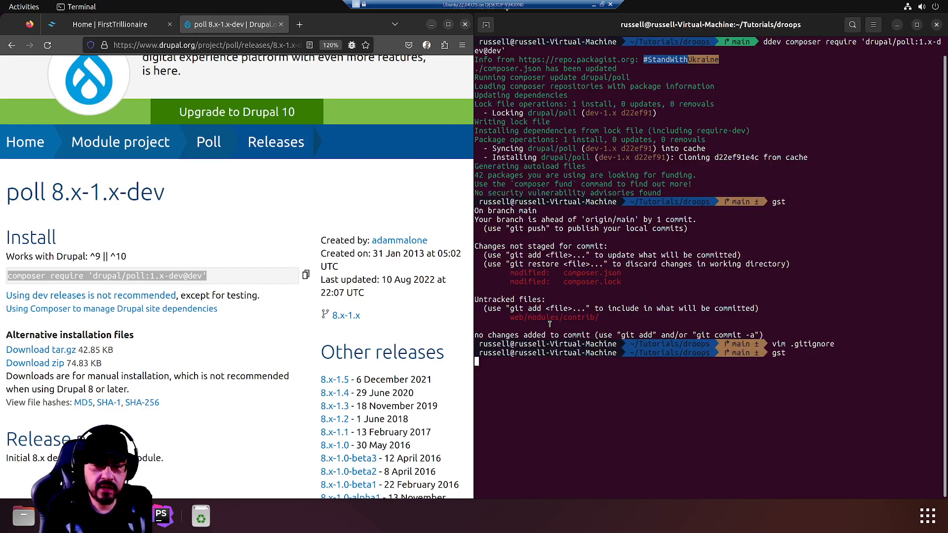
key(Return)
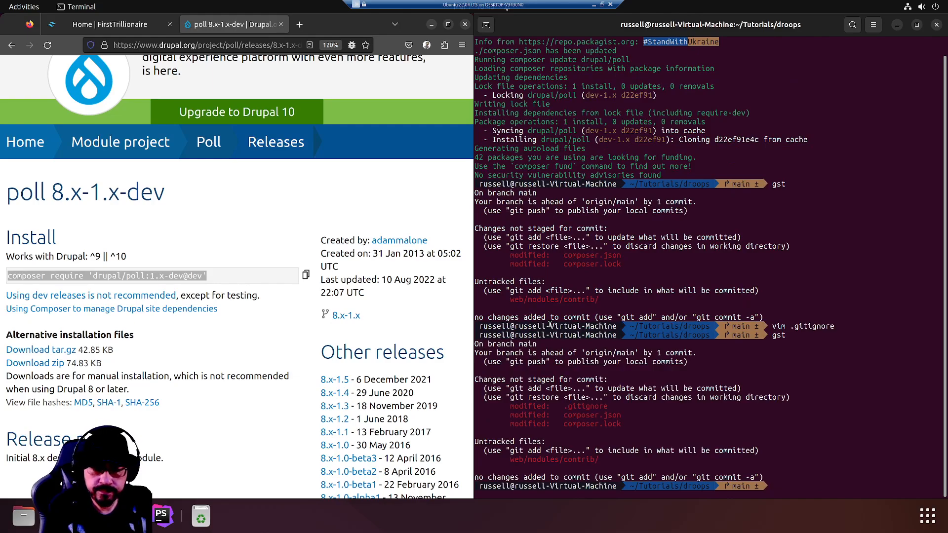
Reopen .gitignore in vim and add a /web/modules/contrib rule below the .idea/ entry, separated by a blank line
text(gst)
key(Up)
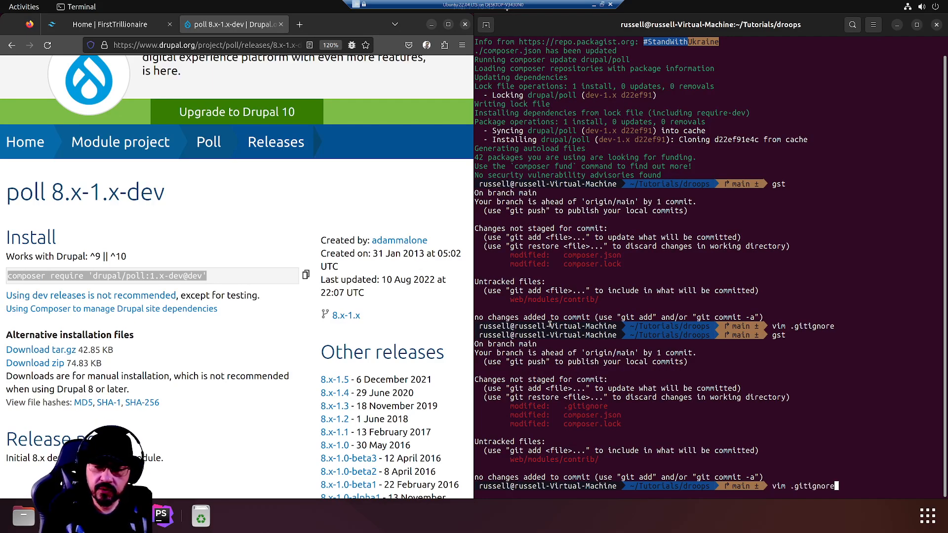
key(Return)
scroll(550, 324, down, 13)
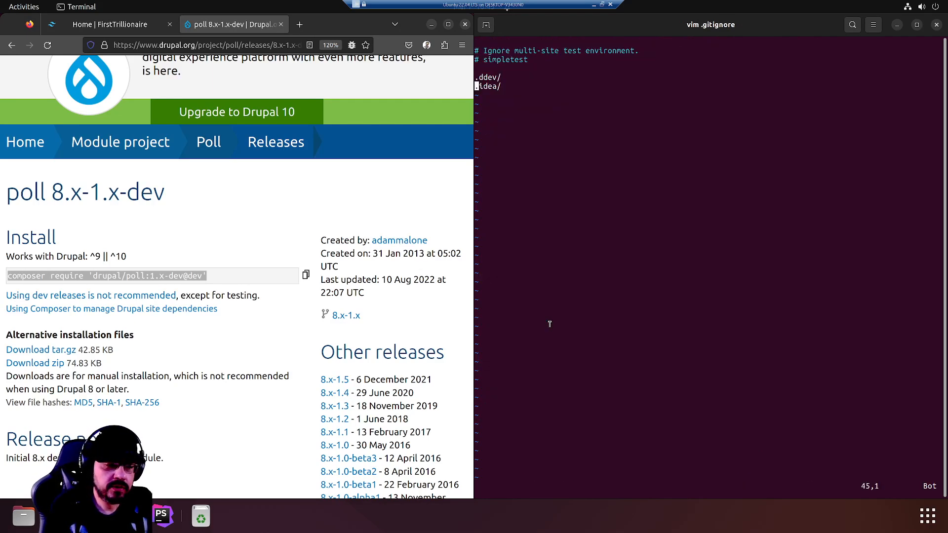
key(o)
key(Return)
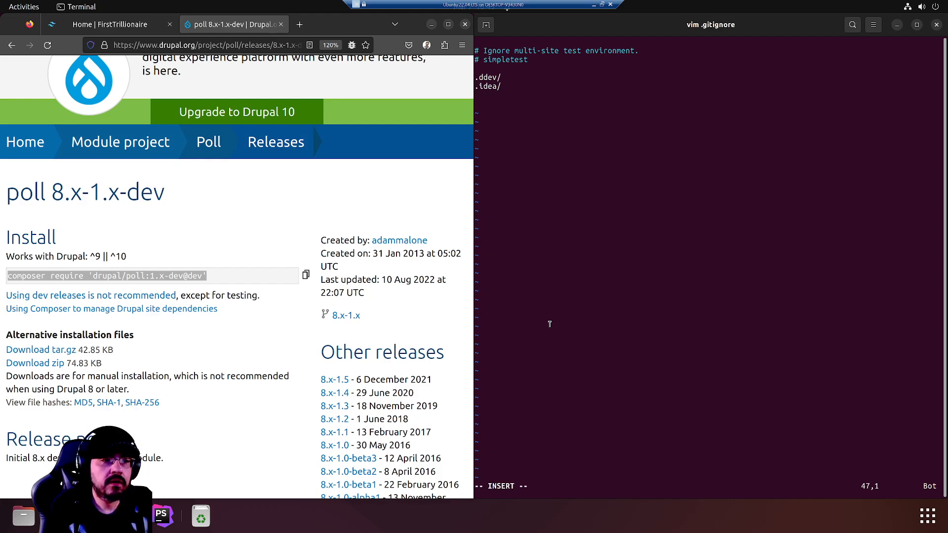
text(/web/)
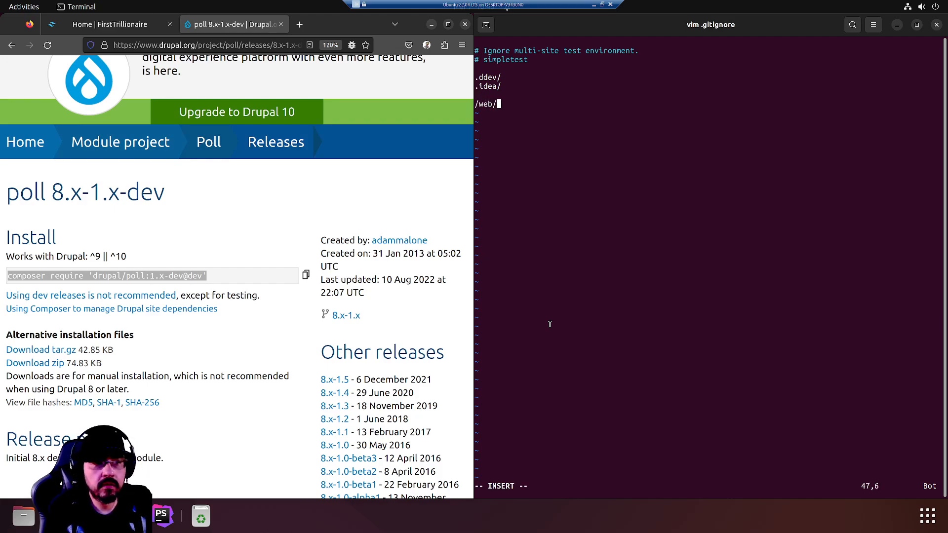
text(modules/)
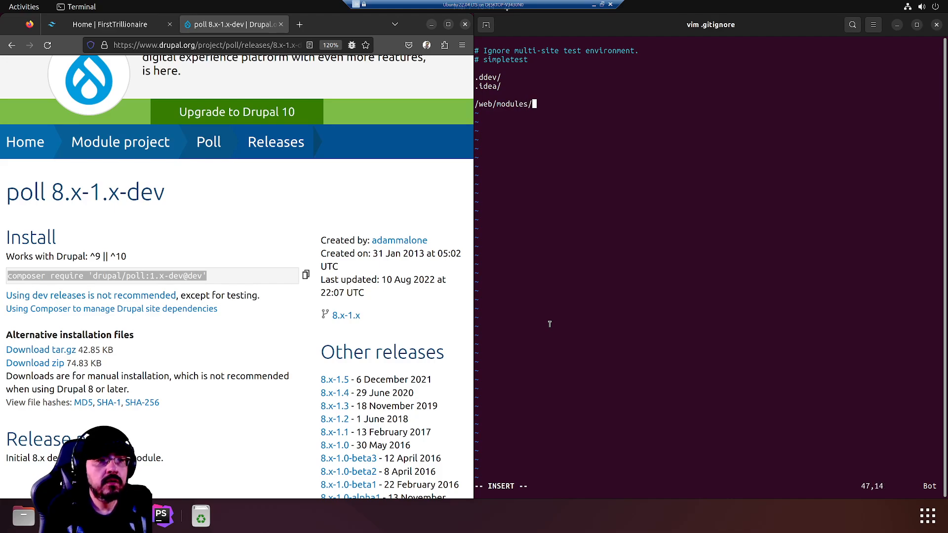
text(contrib/)
key(Escape)
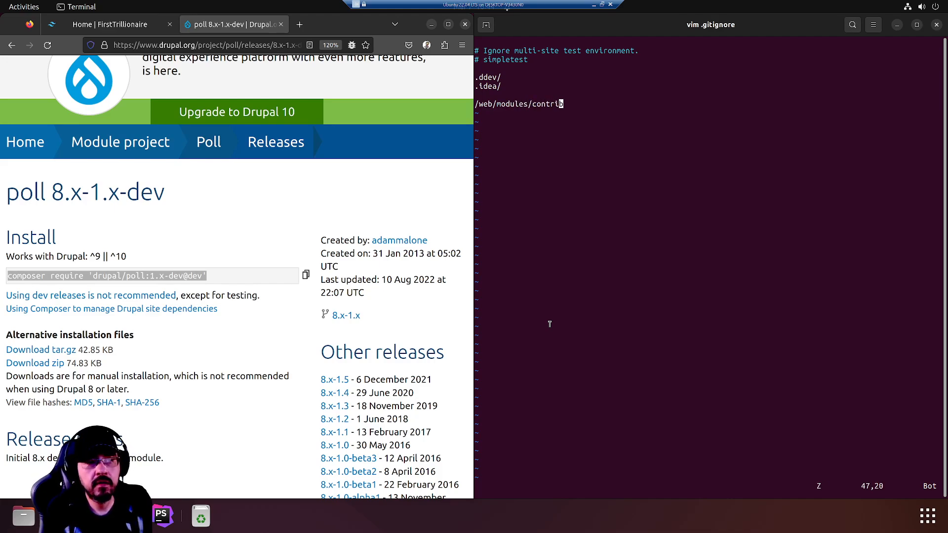
Save and close .gitignore, and check the Git status with gst for the contributed modules folder
text(:wq)
key(Return)
text(gst)
key(Return)
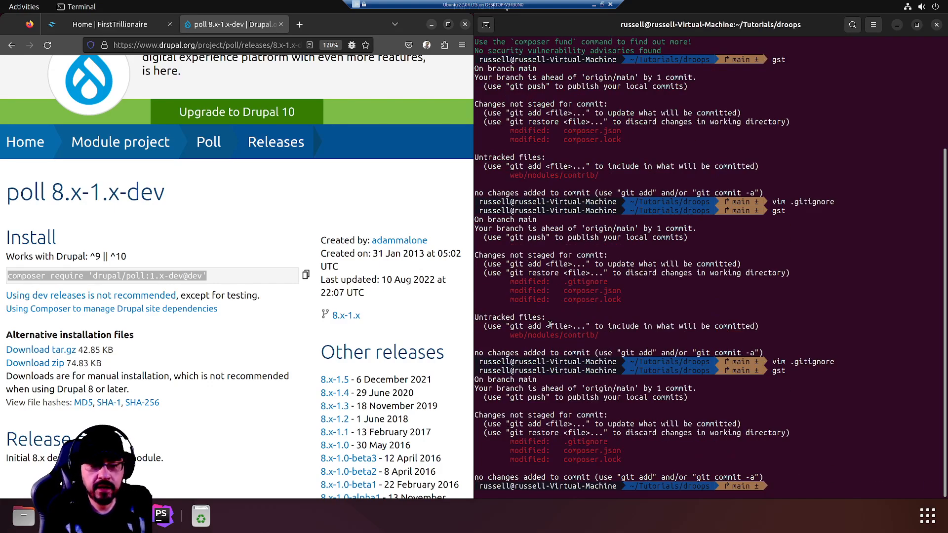
Stage .gitignore and commit it with the message "Ignore contrib modules"
text(git add .gitignore)
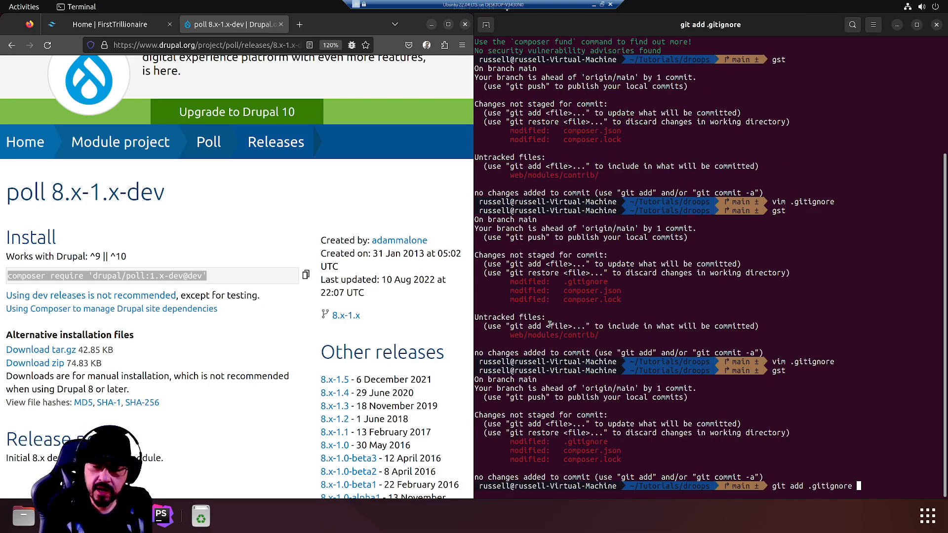
key(Return)
text(git commit -m ")
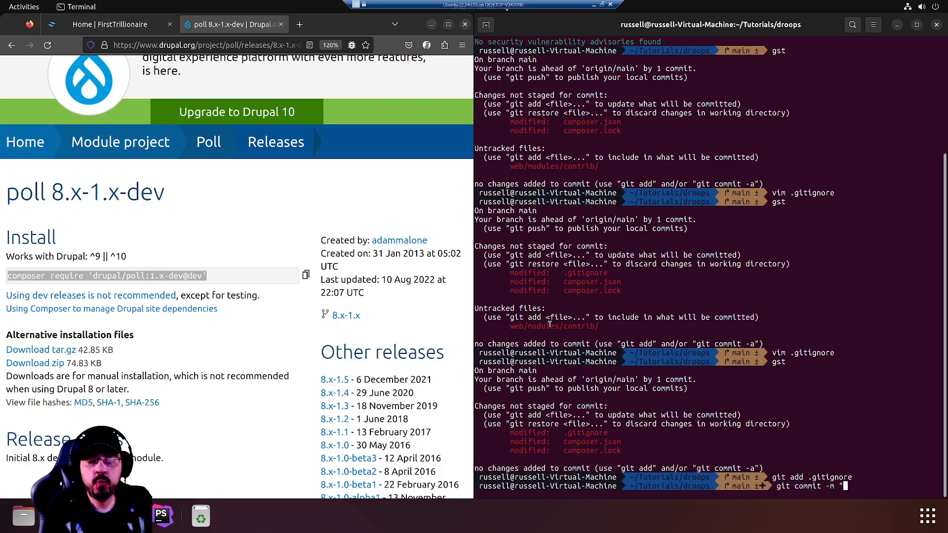
text(Ignore )
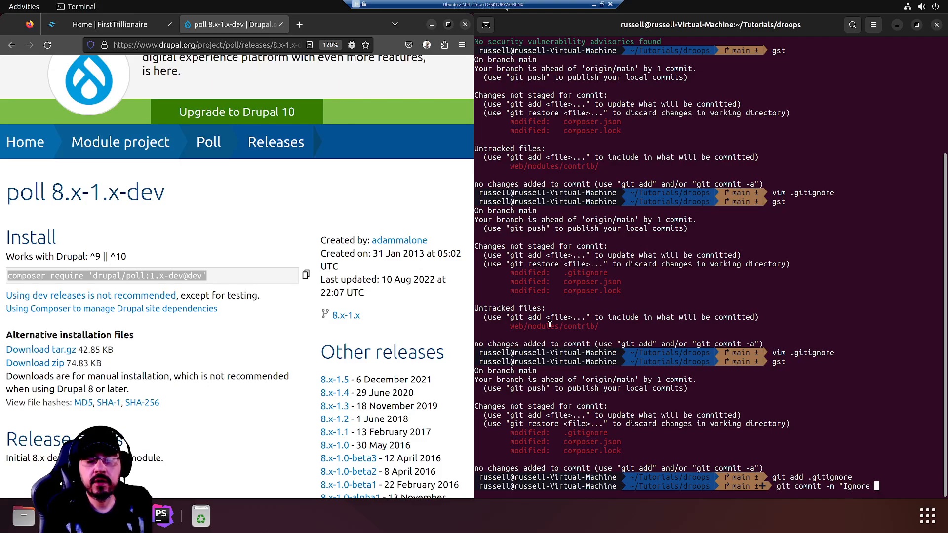
text(contrib modules")
key(Return)
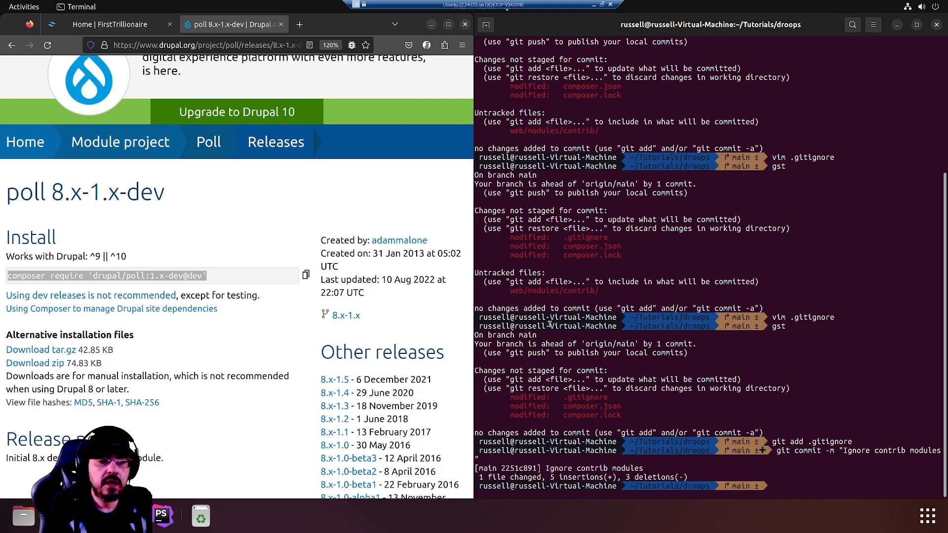
Check the remaining changes with gst, stage composer.*, and commit them with the message "Adding poll module"
text(gst)
key(Return)
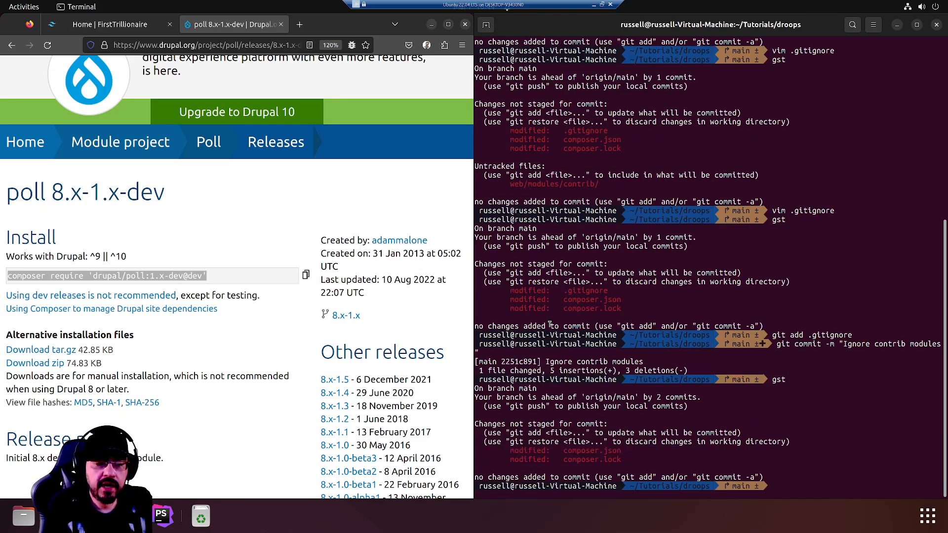
text(g)
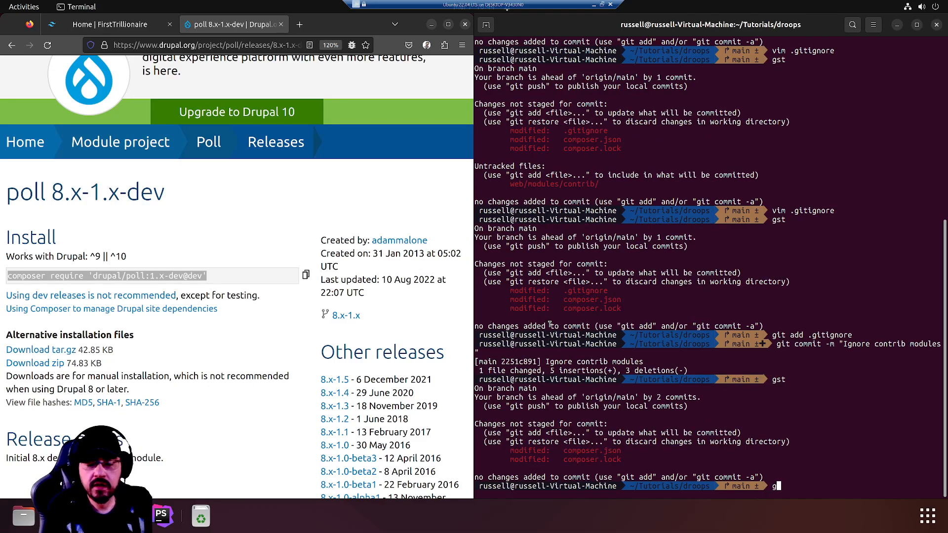
text(it add composer.*)
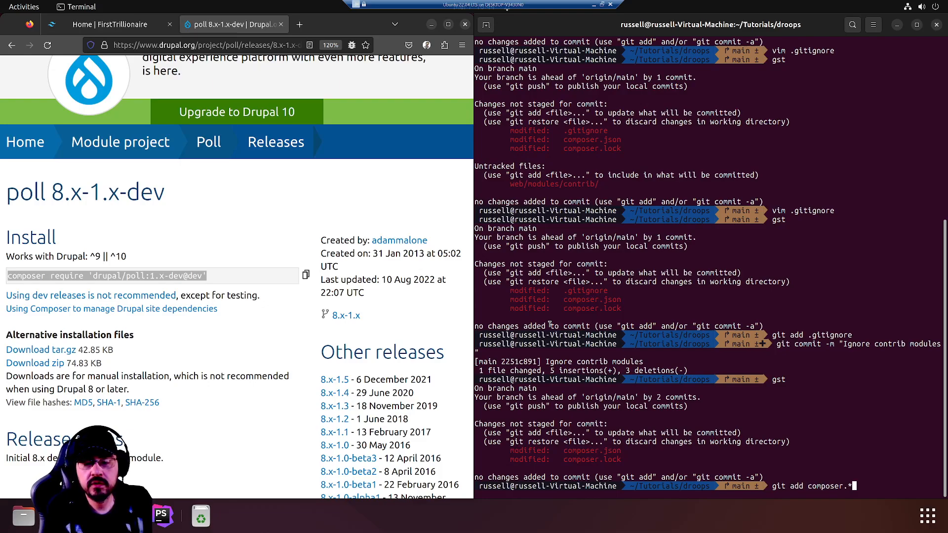
key(Return)
text(git commit -m ")
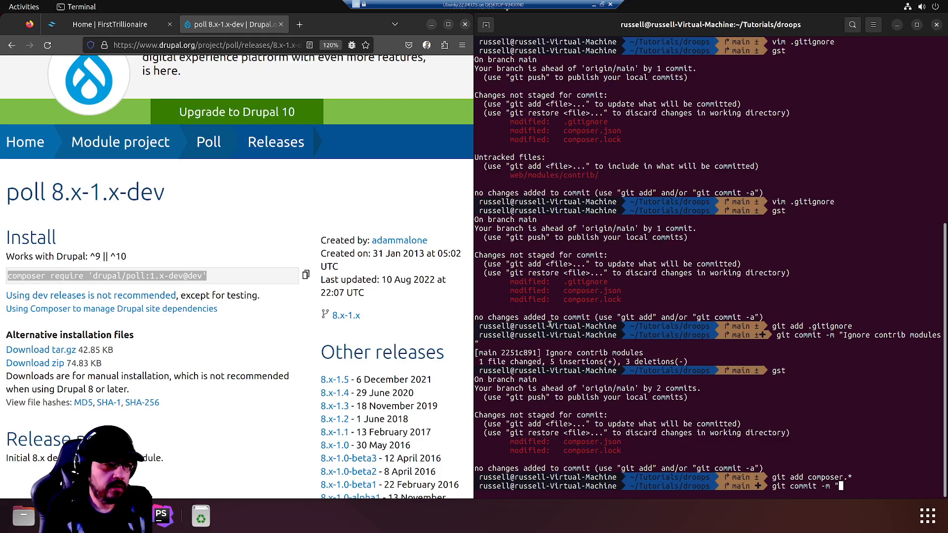
text(Adding po)
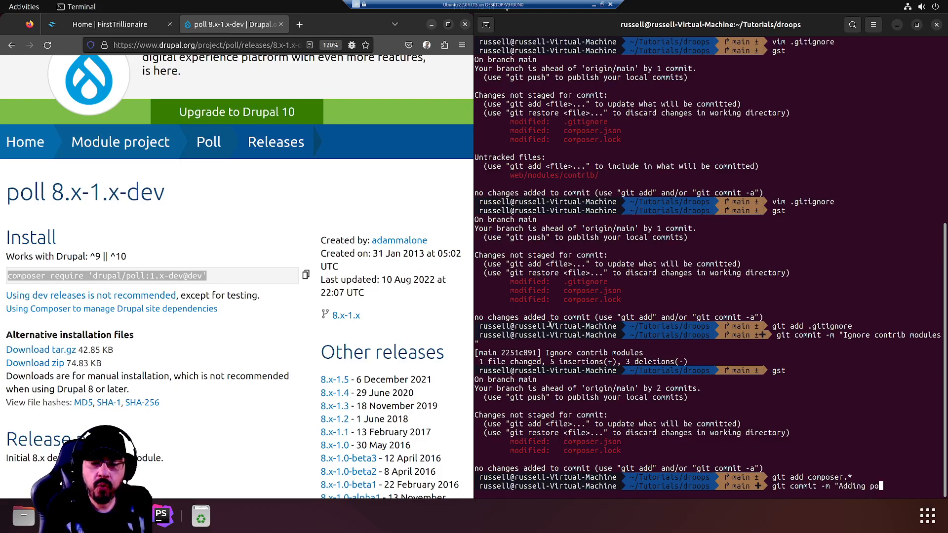
text(ll module")
key(Return)
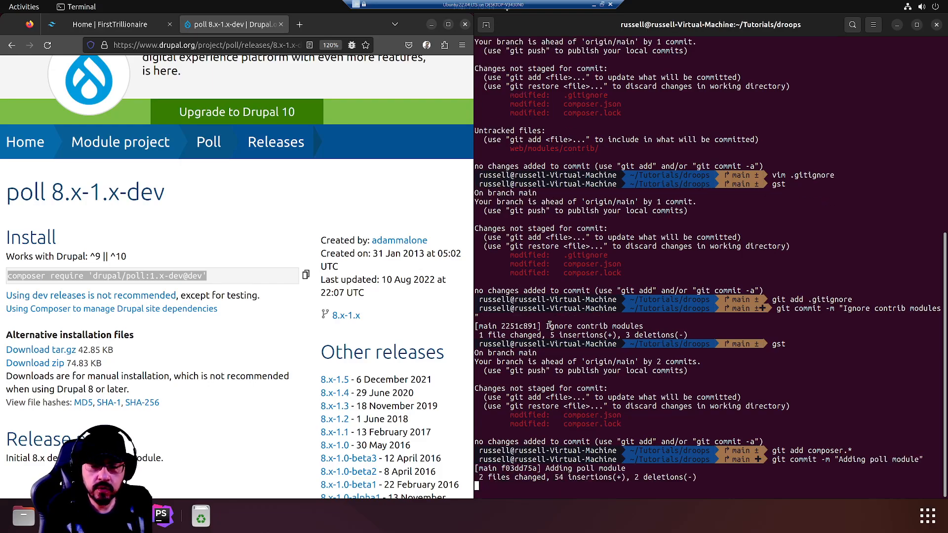
Clear the terminal, close the drupal.org poll release page, and enable the module with ddev drush en poll
key(ctrl+l)
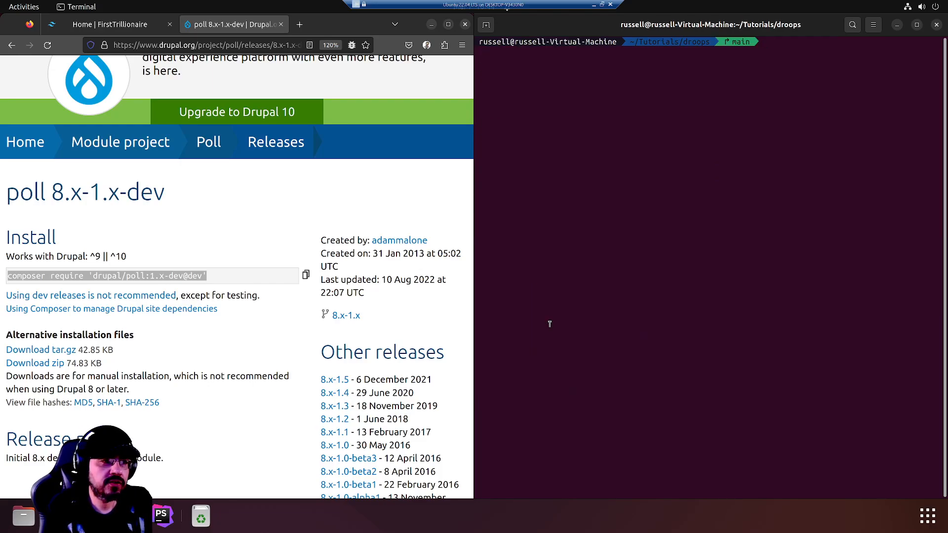
click(281, 24)
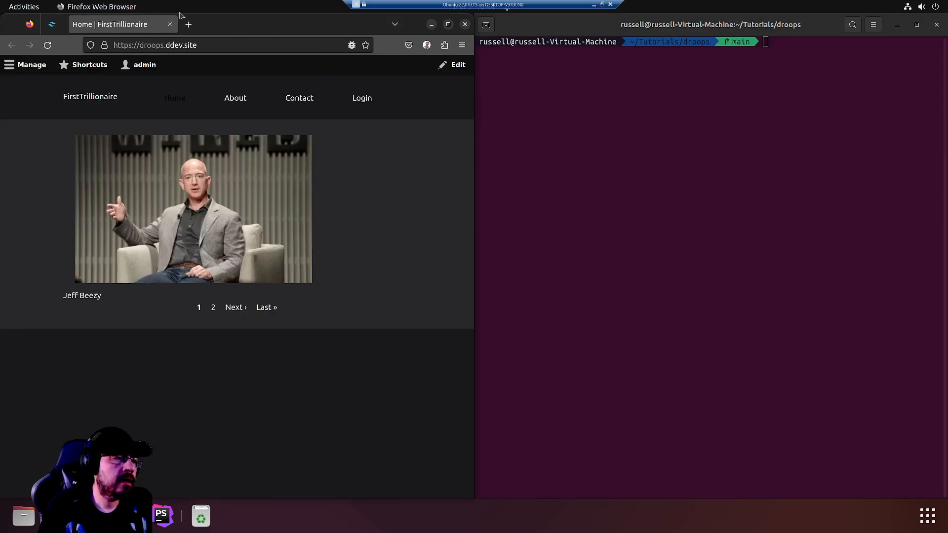
click(735, 132)
text(ddev drush )
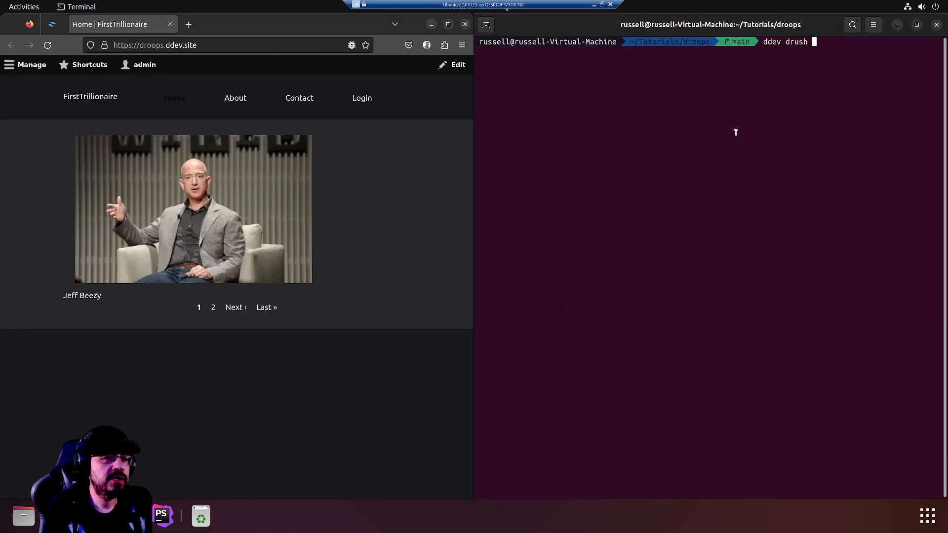
text(en )
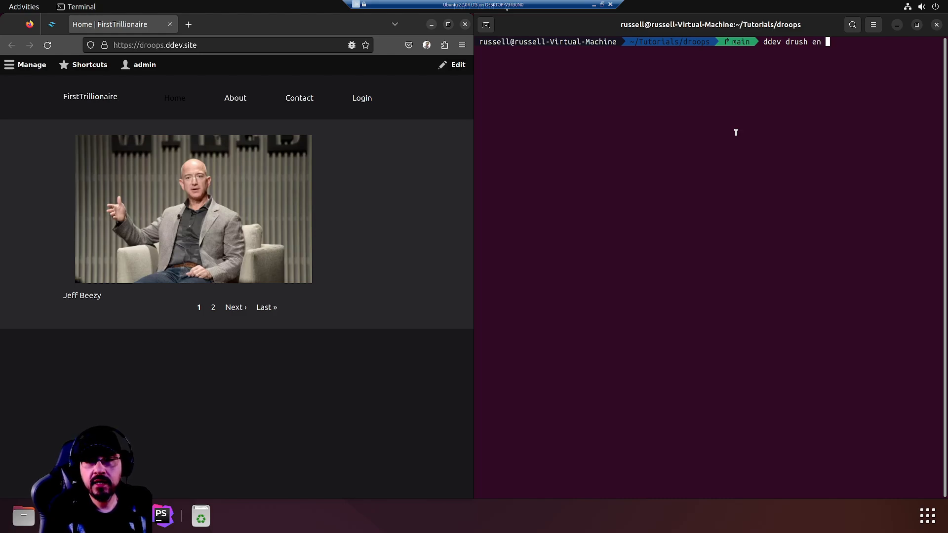
text(poll)
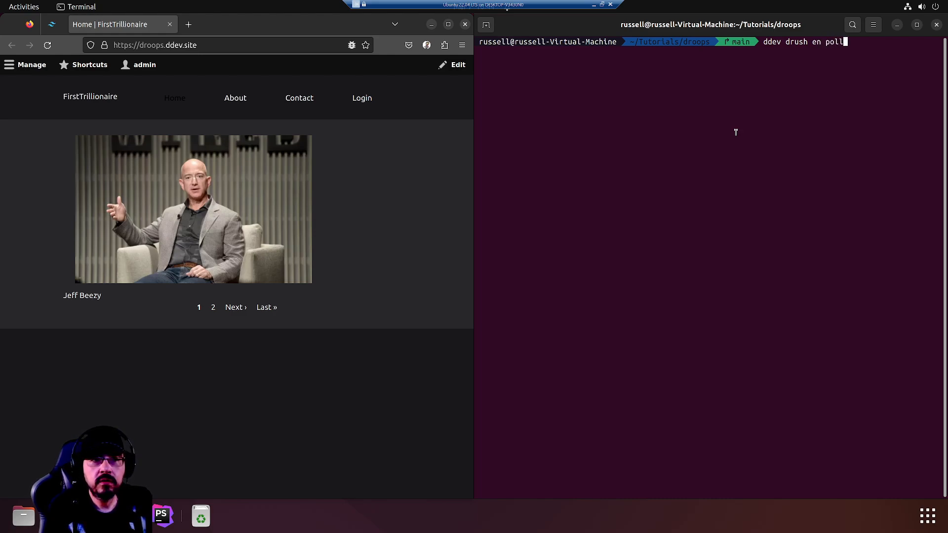
key(Return)
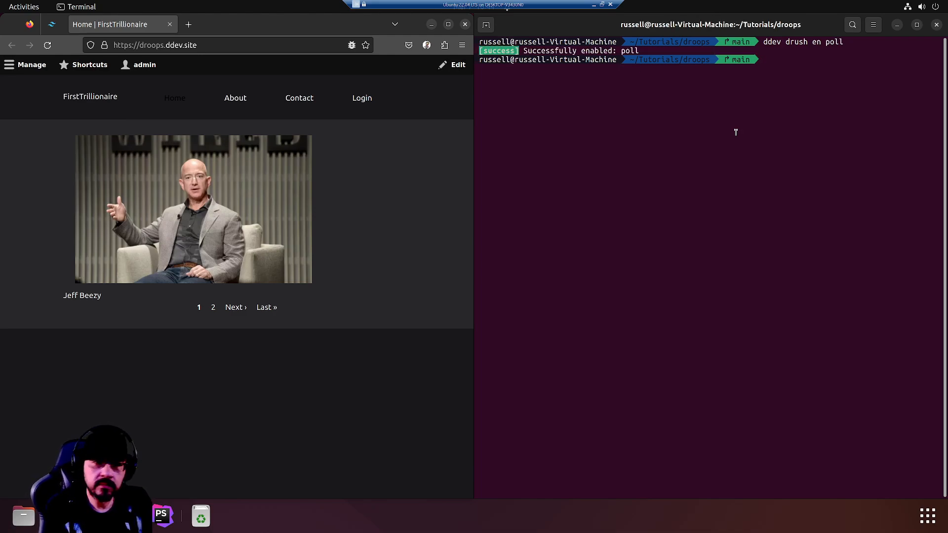
Open the Poll settings page under Content authoring in the droops site's configuration
click(24, 68)
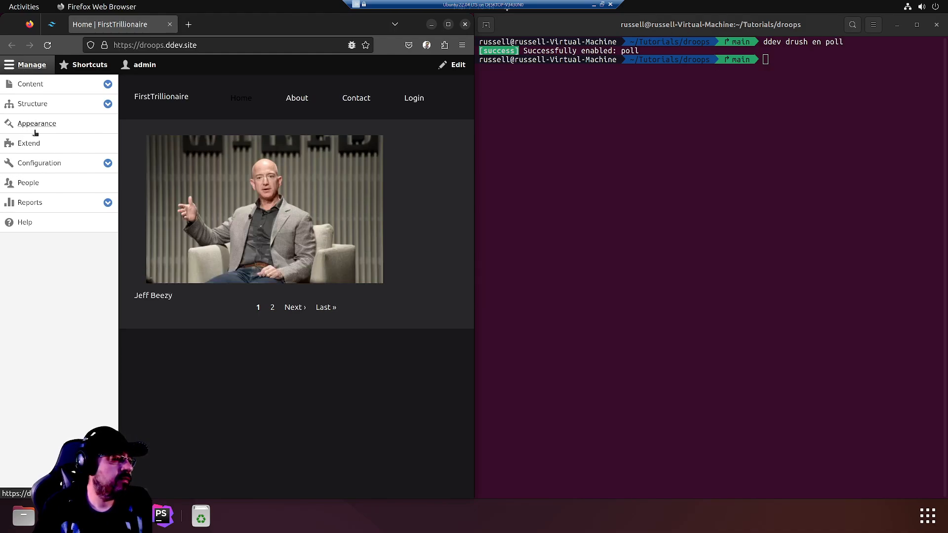
click(30, 69)
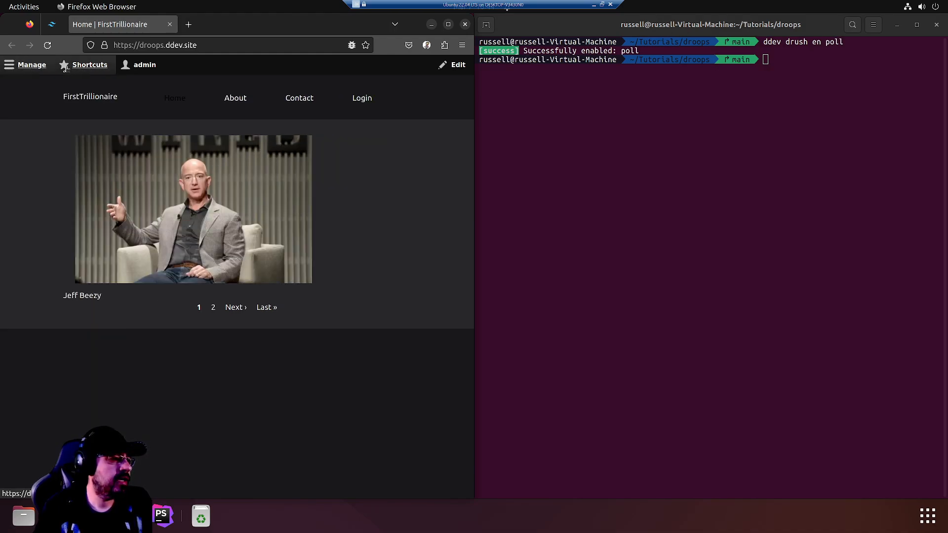
click(143, 63)
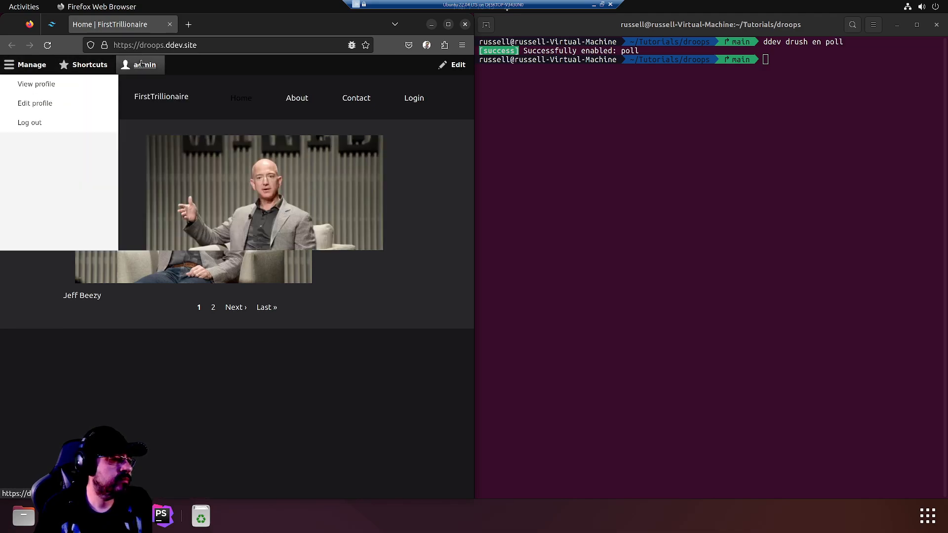
click(21, 68)
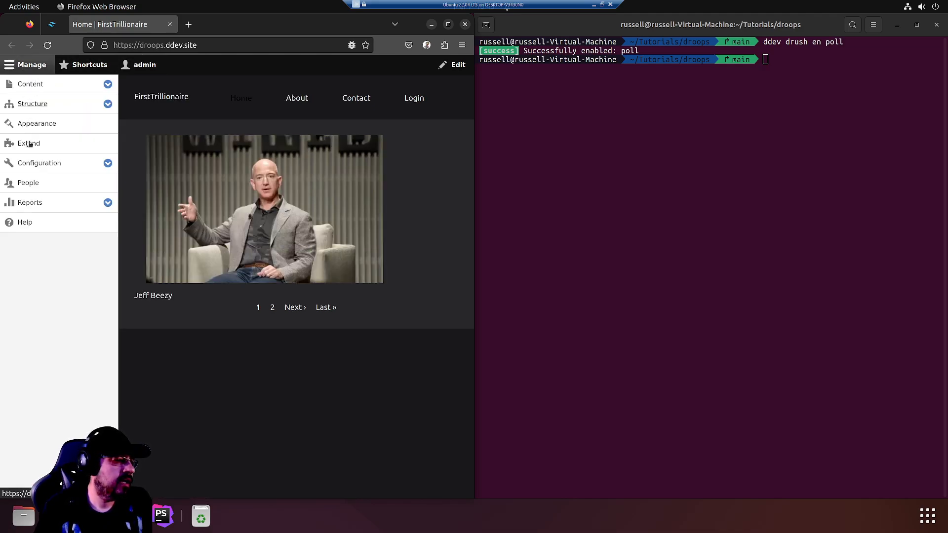
click(41, 162)
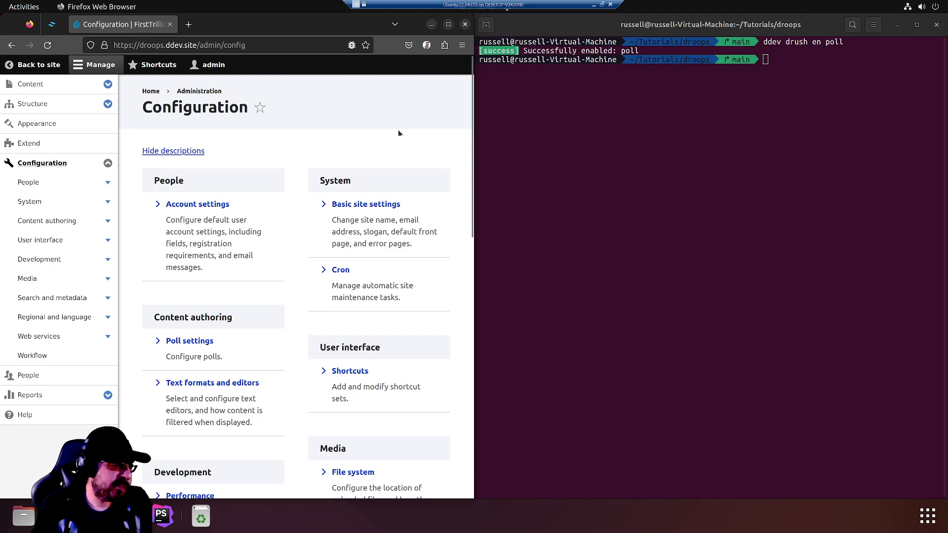
key(ctrl+f)
key(Escape)
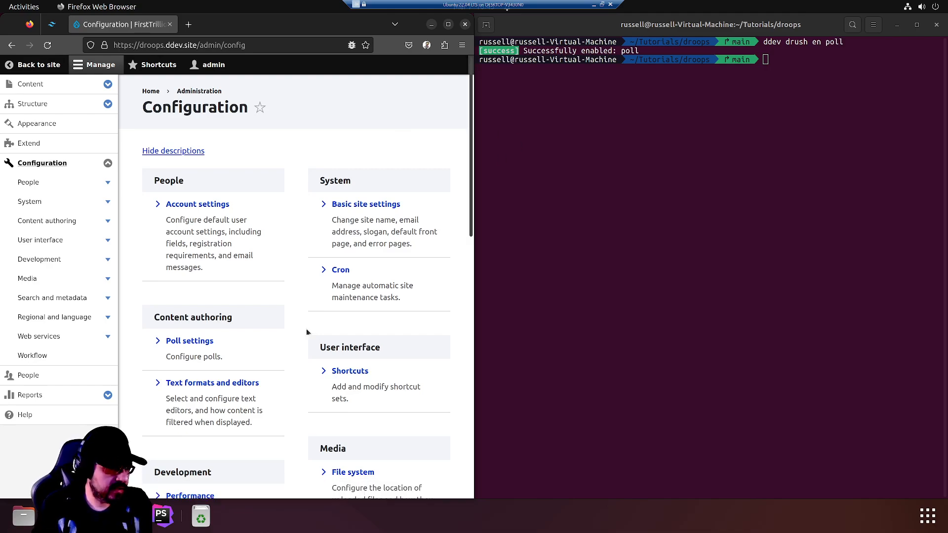
click(198, 342)
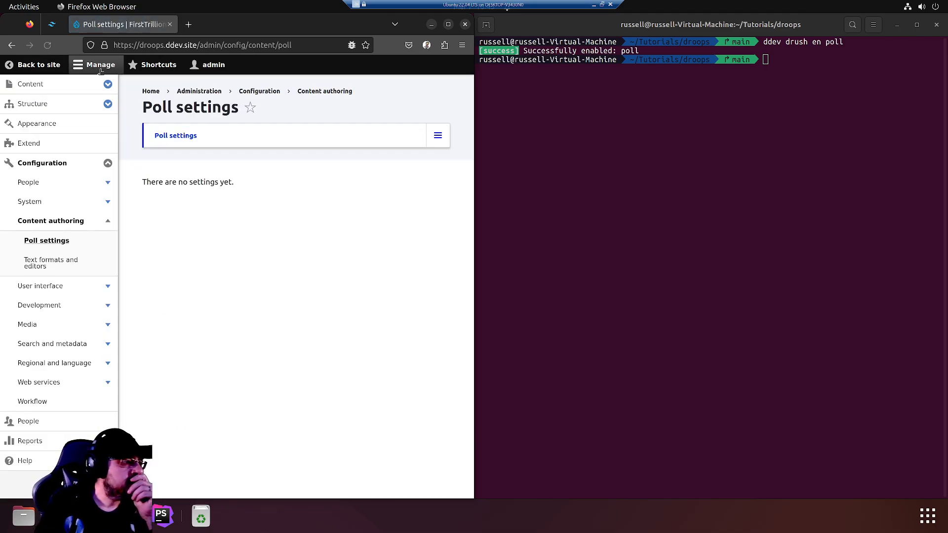
click(756, 134)
text(c)
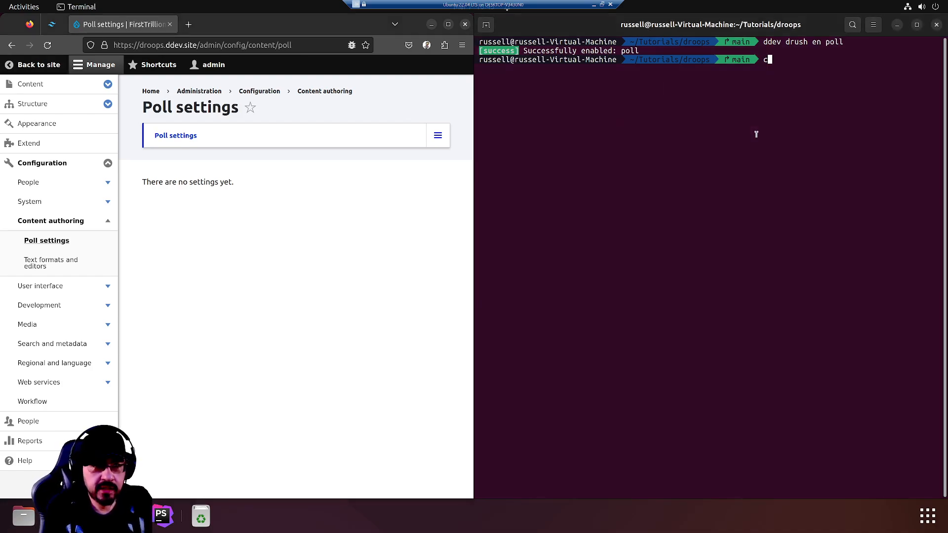
text(d web/modules/)
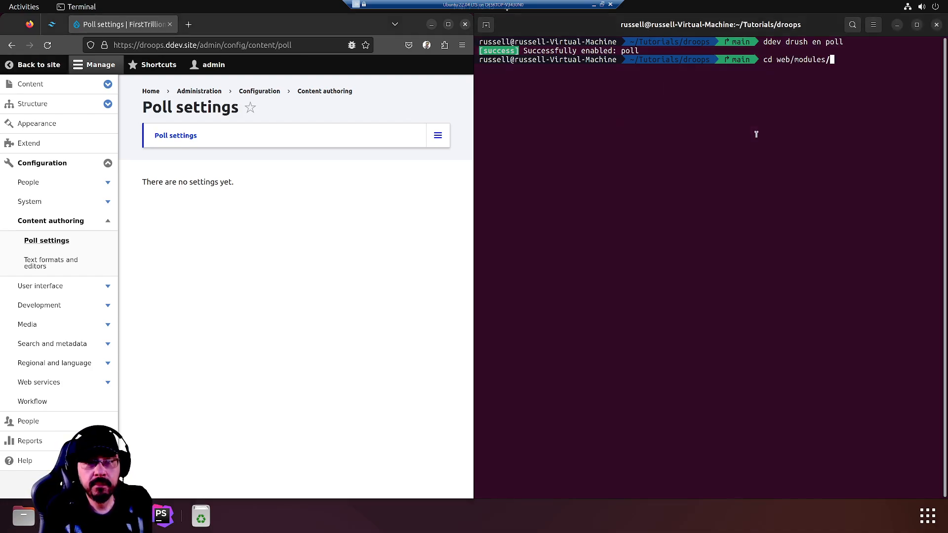
key(BackSpace)
key(BackSpace)
key(BackSpace)
key(BackSpace)
key(BackSpace)
key(BackSpace)
key(BackSpace)
key(BackSpace)
key(BackSpace)
key(BackSpace)
key(BackSpace)
key(BackSpace)
key(BackSpace)
key(BackSpace)
key(BackSpace)
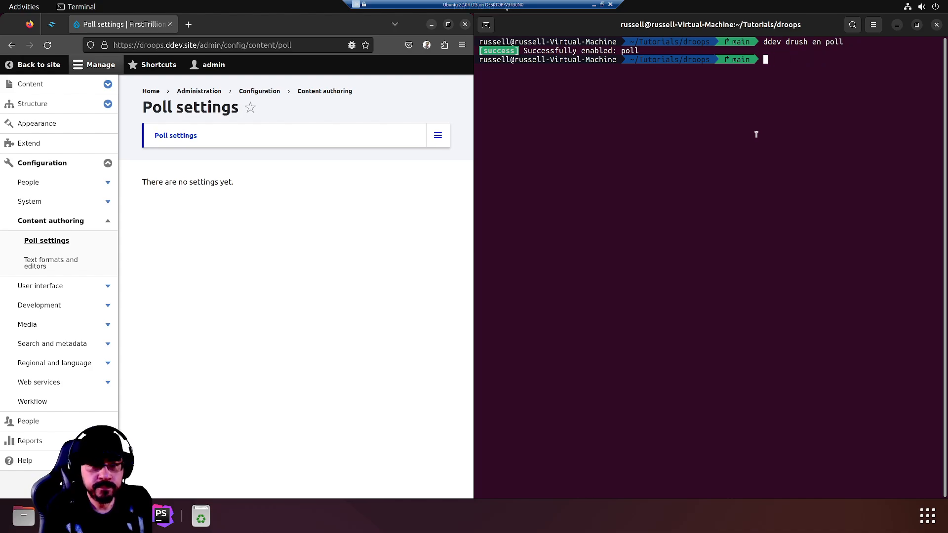
Open the droops project in Visual Studio Code with code . and shrink its terminal panel to enlarge the editor
text(code .)
key(Return)
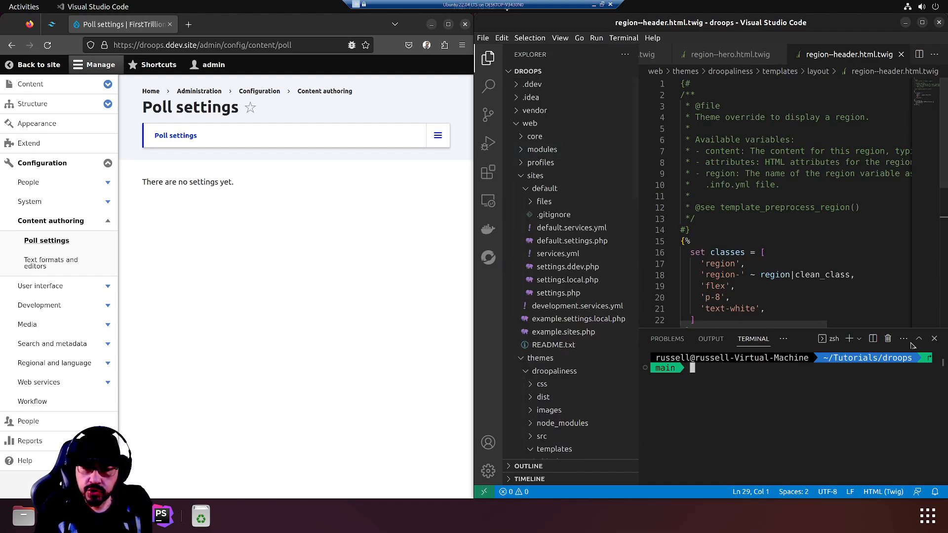
drag(896, 326, 880, 433)
click(813, 253)
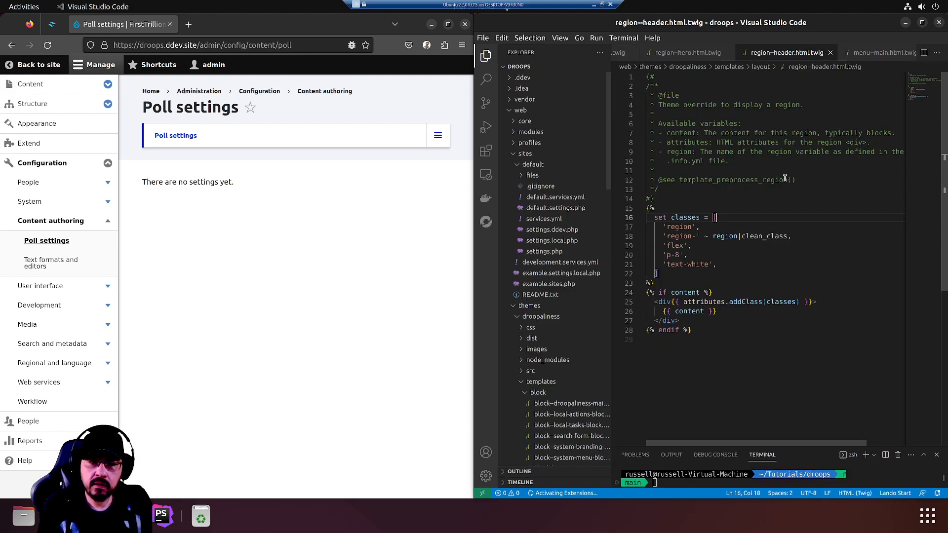
Expand the list of related management pages on the Poll settings page
click(780, 192)
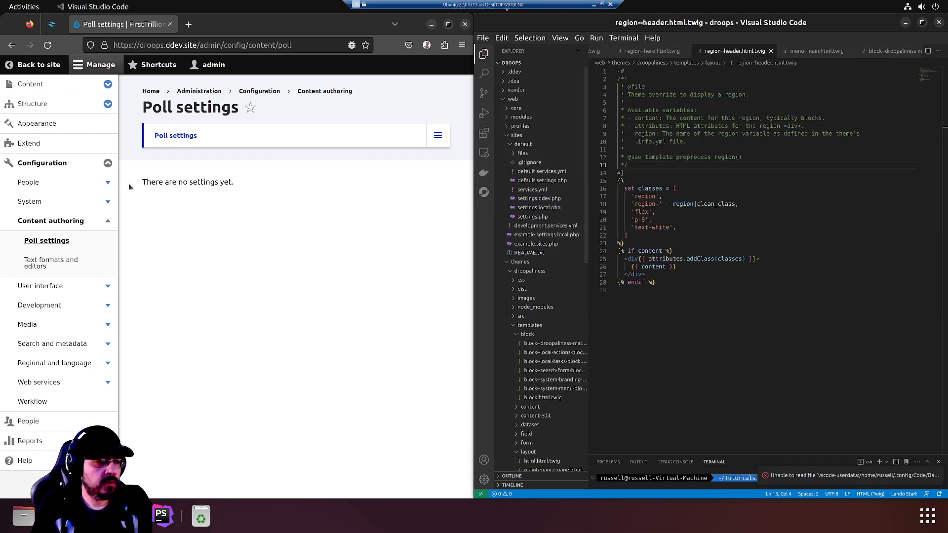
click(439, 137)
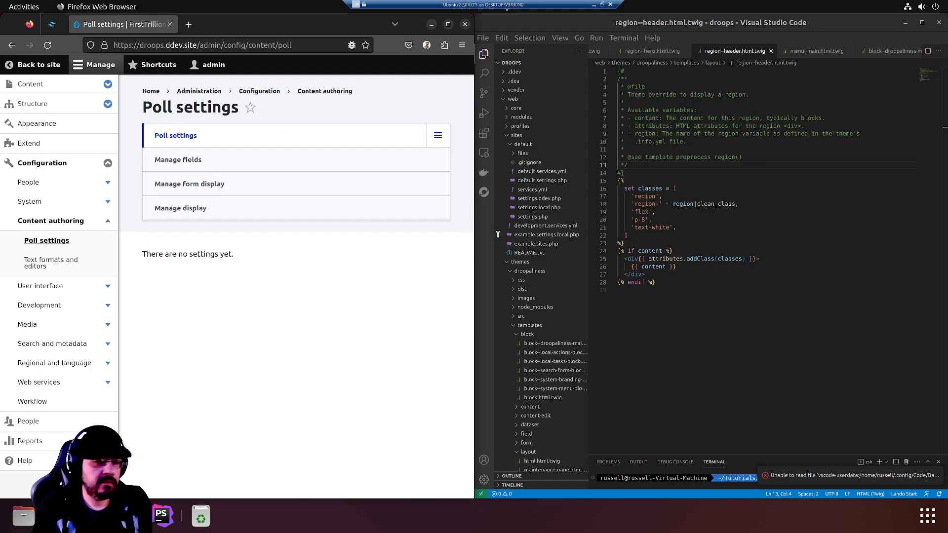
In Visual Studio Code, collapse the themes and sites folders and open README.md from web/modules/contrib/poll
click(713, 196)
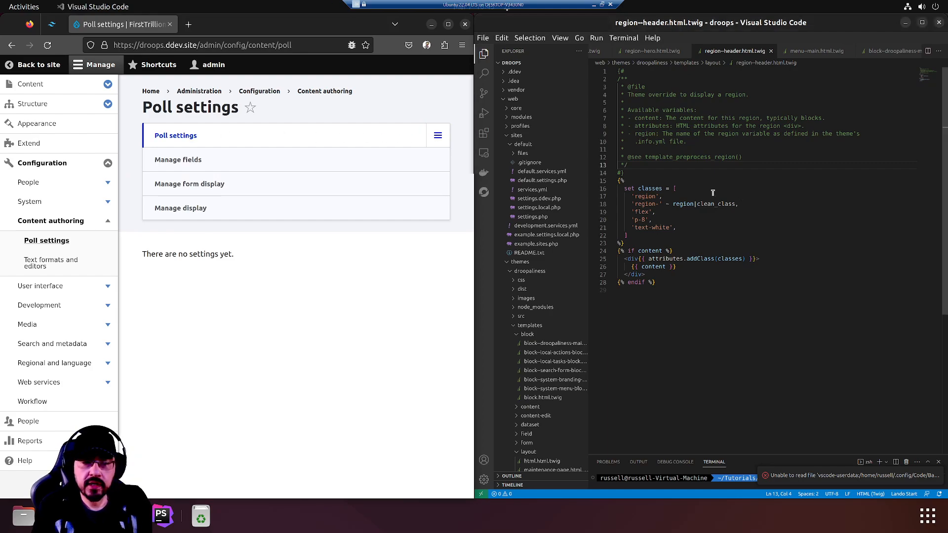
click(506, 262)
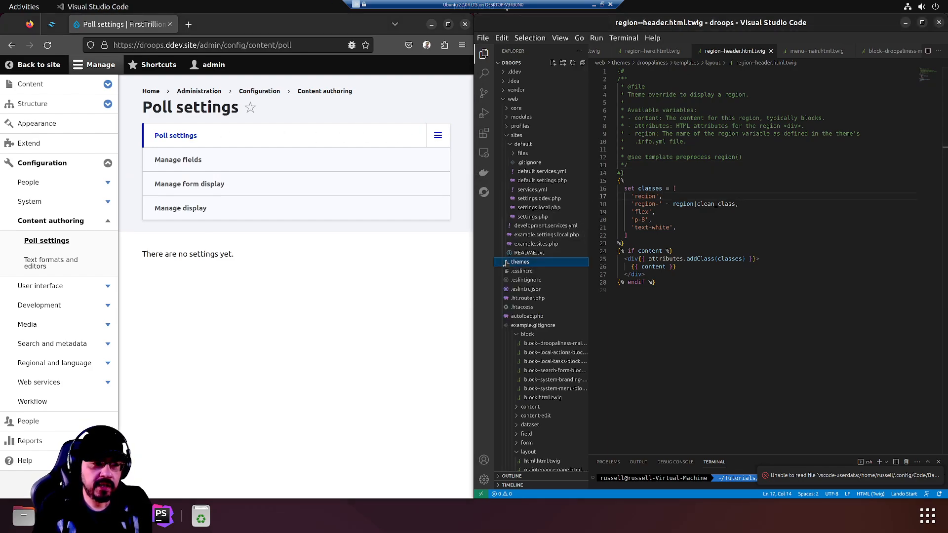
click(505, 137)
click(507, 117)
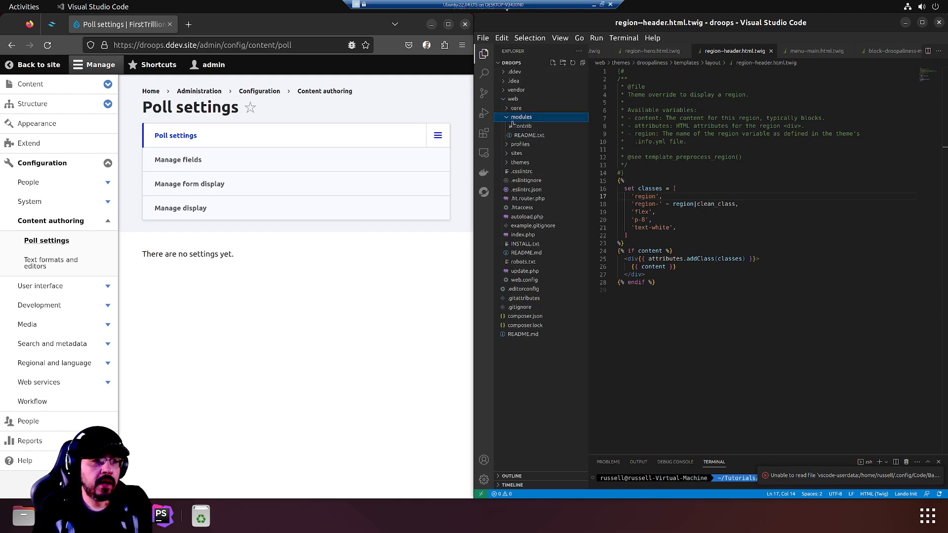
click(522, 126)
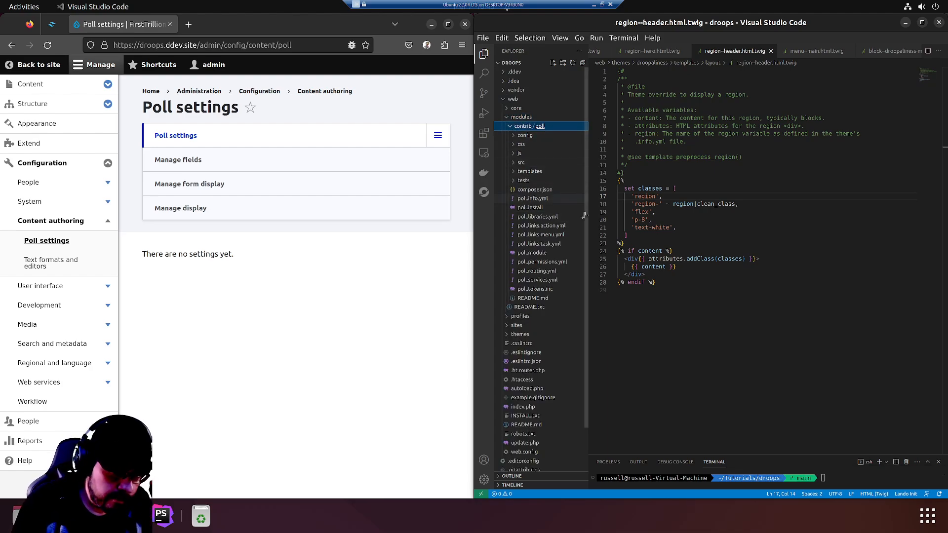
click(545, 298)
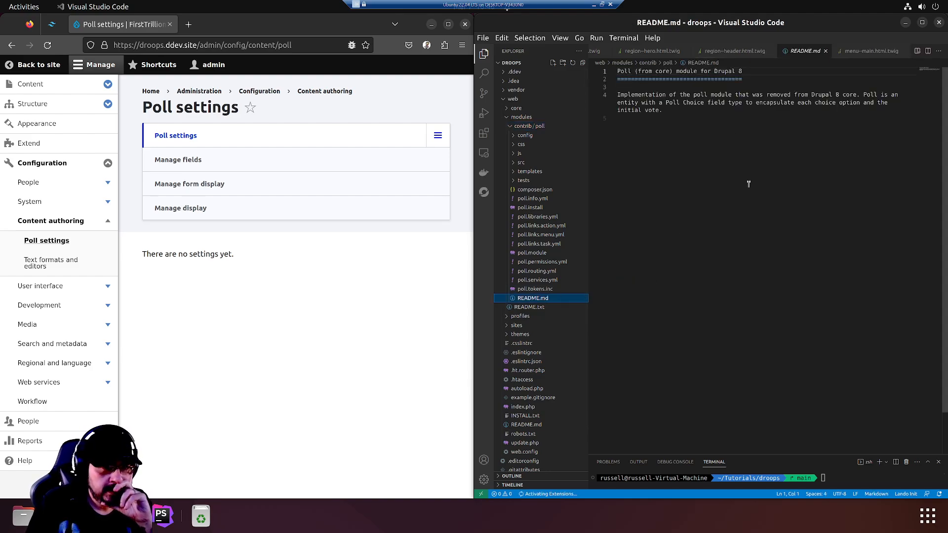
click(785, 136)
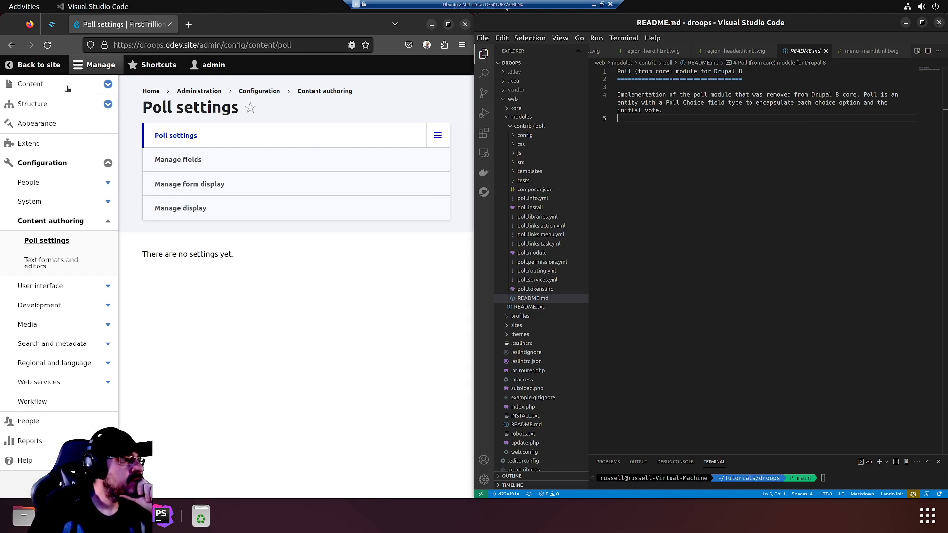
Check the droops site's Content and Structure administration pages for poll-related entries
click(38, 88)
click(639, 132)
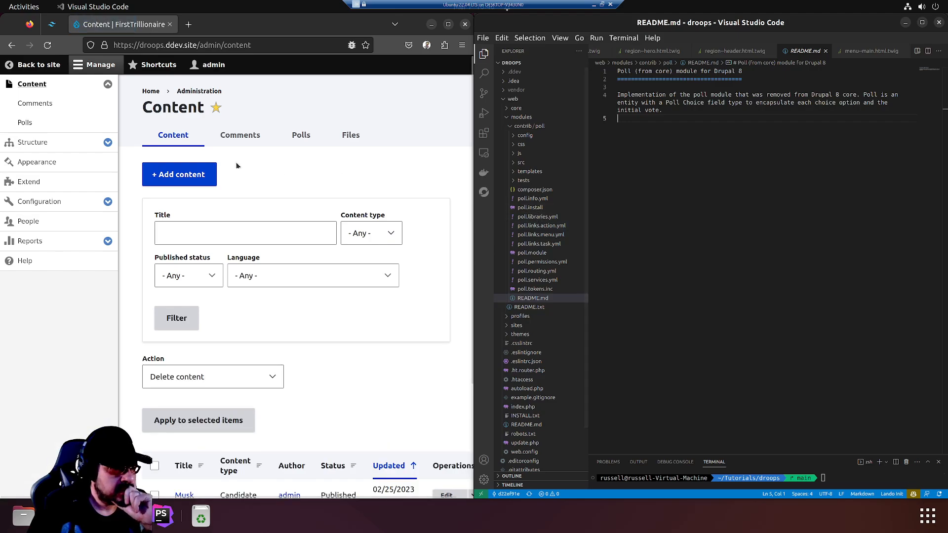
click(33, 143)
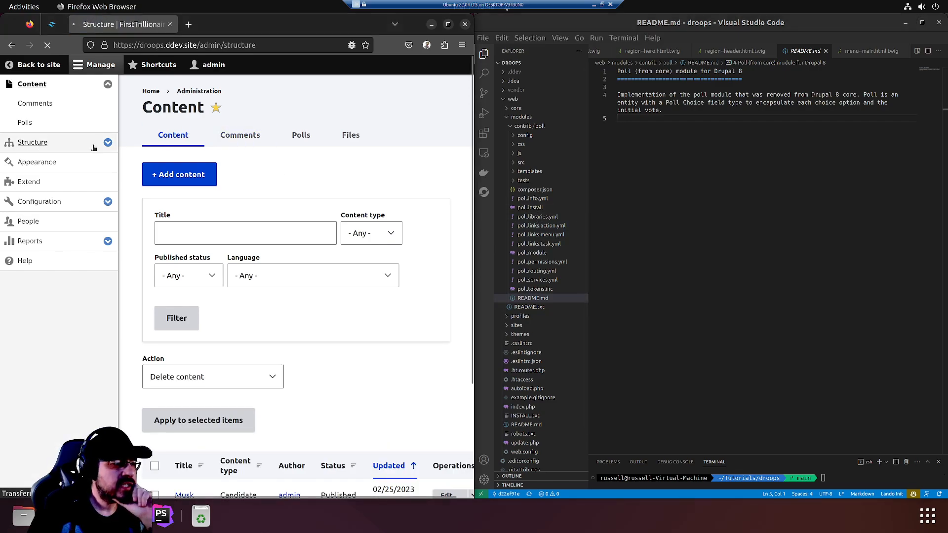
scroll(237, 127, down, 2)
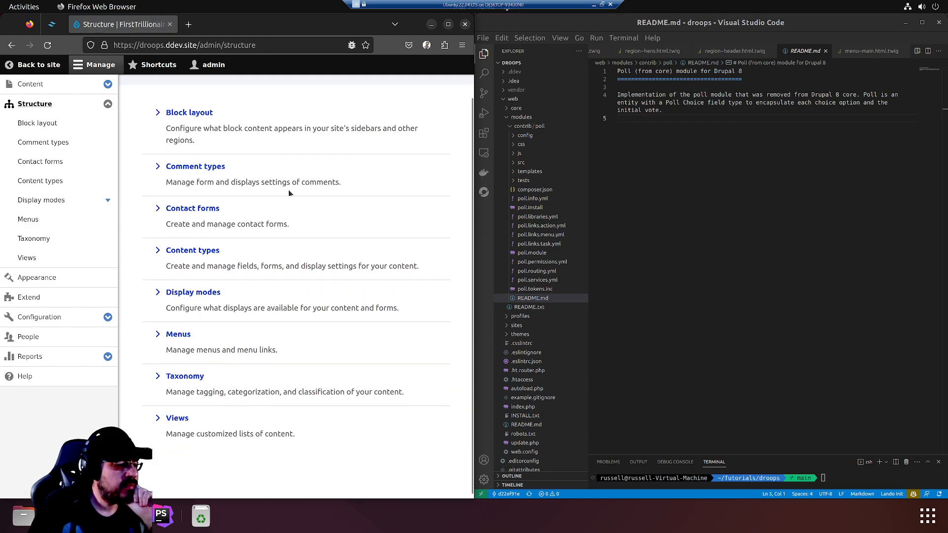
scroll(274, 175, up, 2)
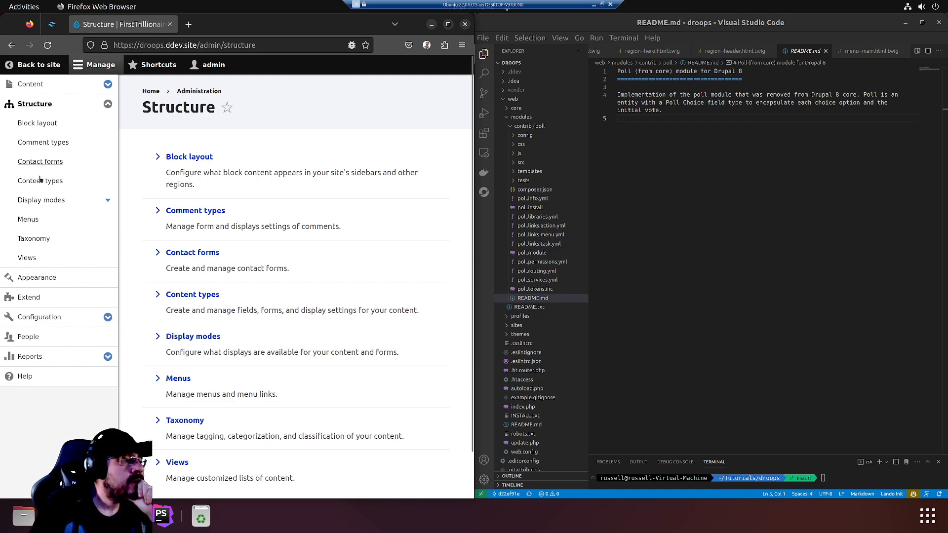
Examine the Configuration subsections, from System and Content authoring through Web services, for poll-related entries
click(108, 319)
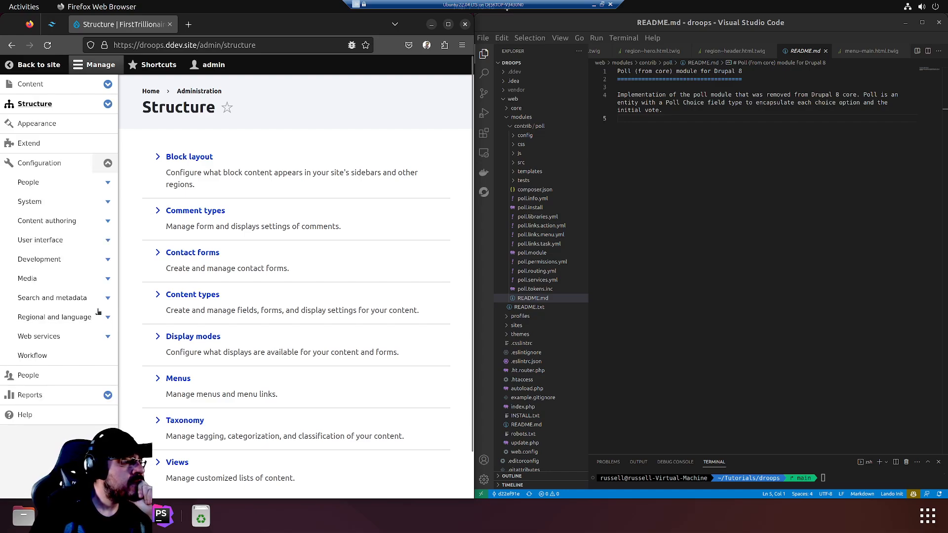
click(108, 203)
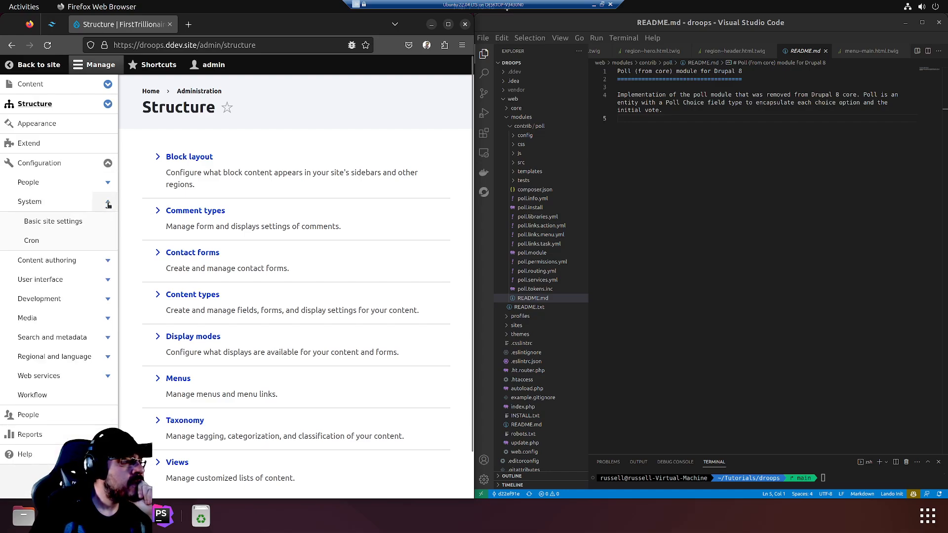
click(108, 262)
scroll(110, 276, down, 1)
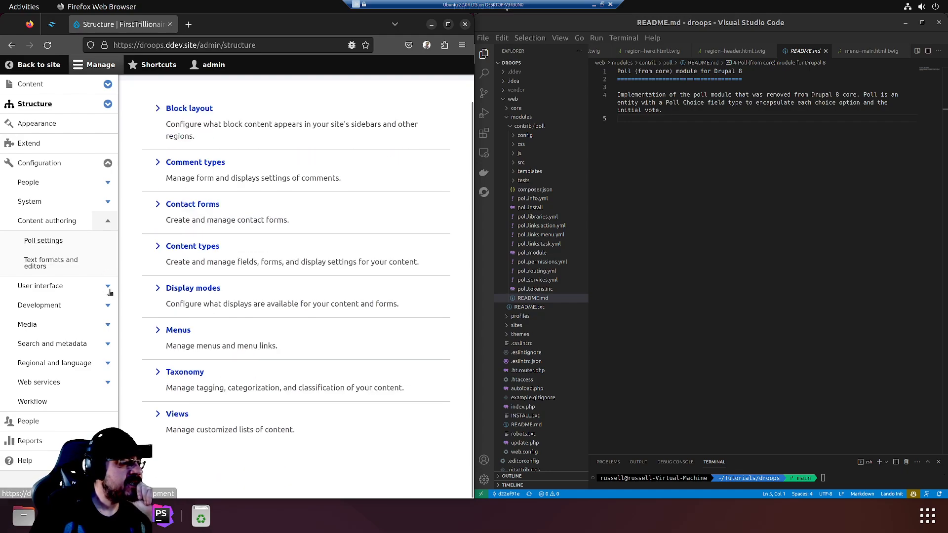
click(109, 288)
click(108, 280)
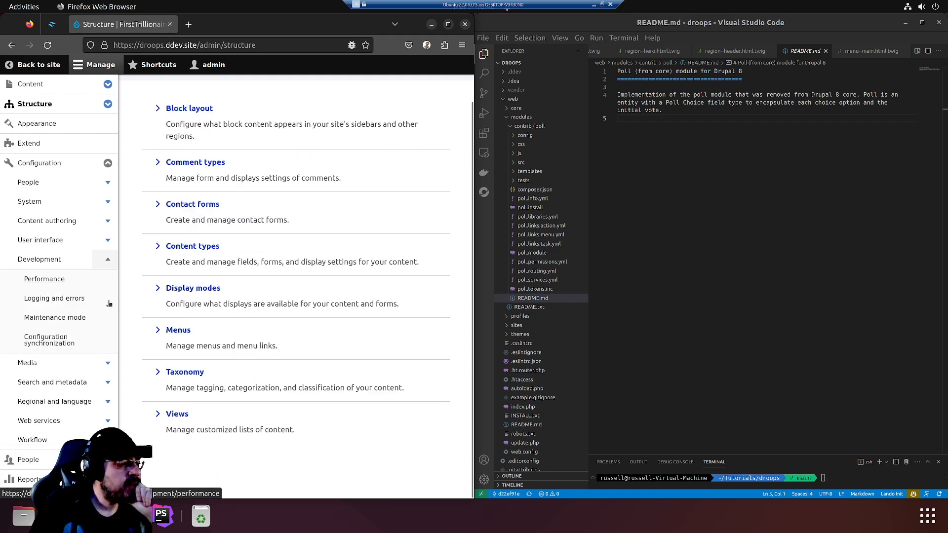
click(107, 364)
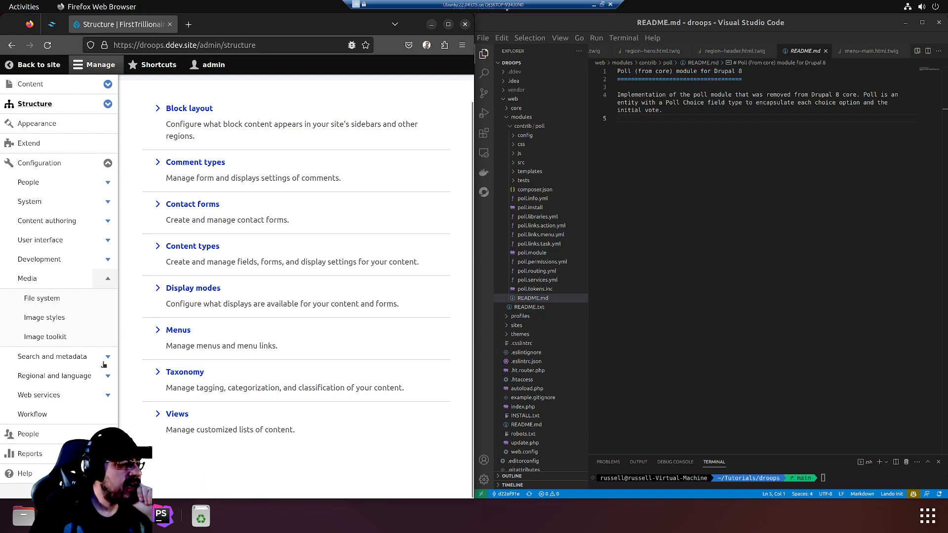
click(108, 356)
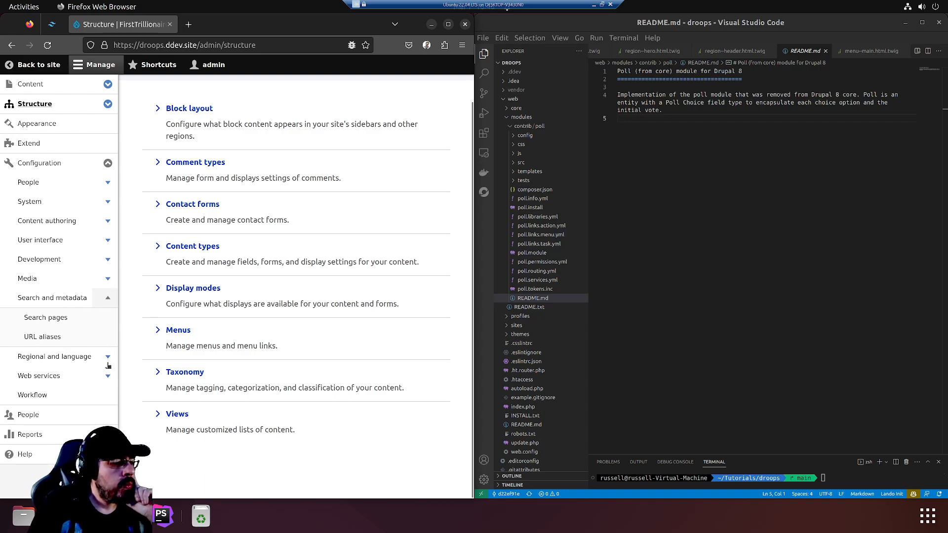
click(107, 362)
click(107, 385)
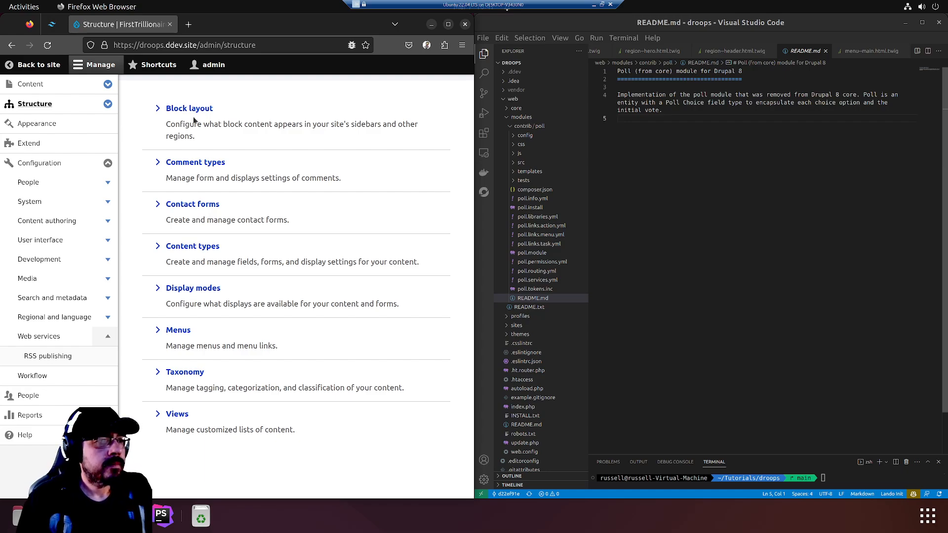
Search the web for "drupal 10 poll" in a new browser tab and open the drupal.org Poll project page
click(188, 24)
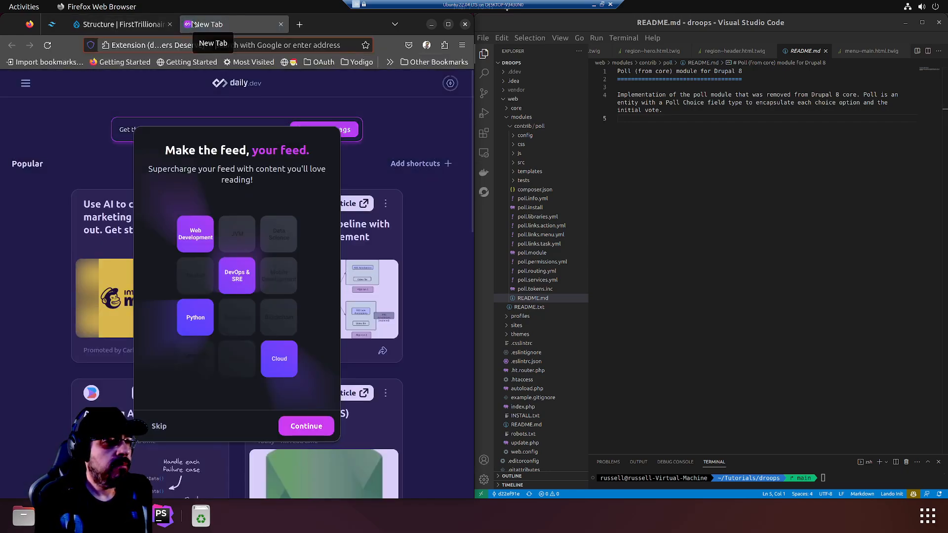
text(d)
key(BackSpace)
text(dr)
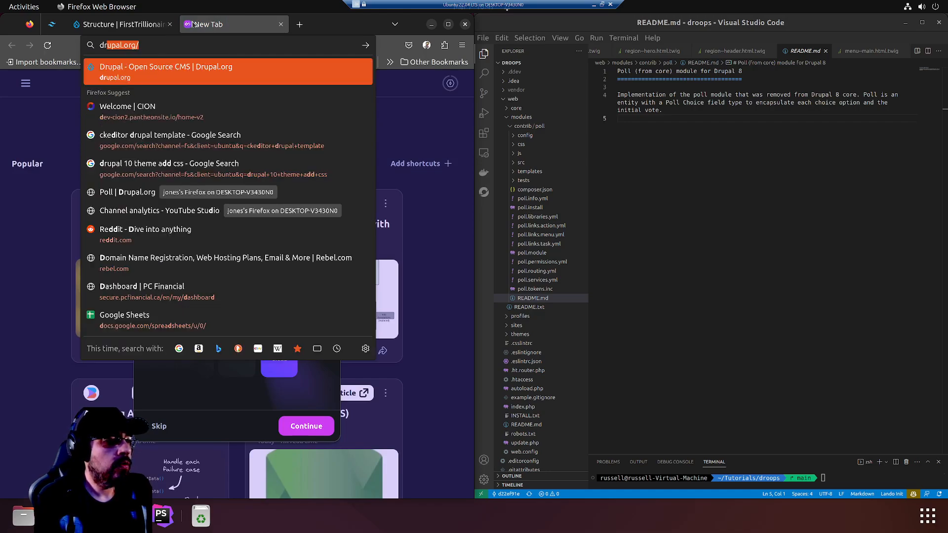
text(upal 10 poll)
key(Return)
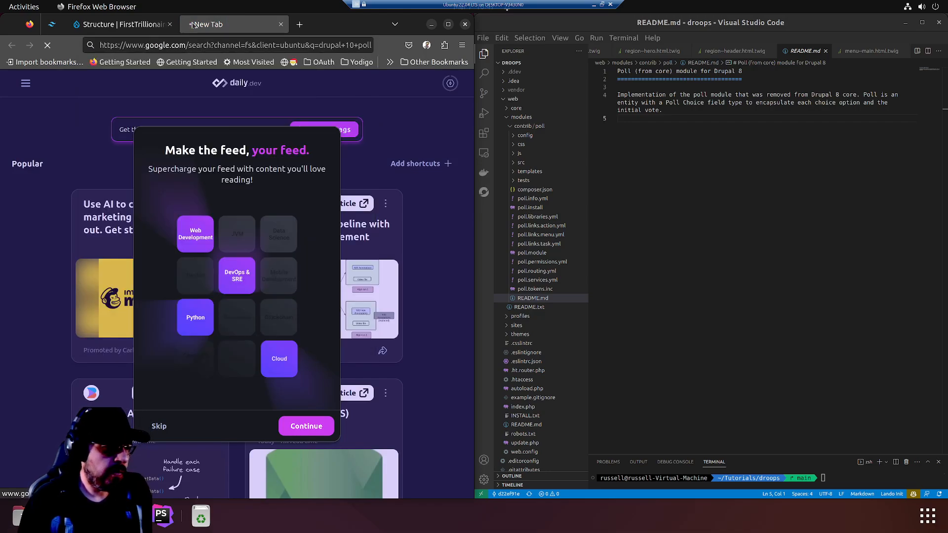
click(52, 190)
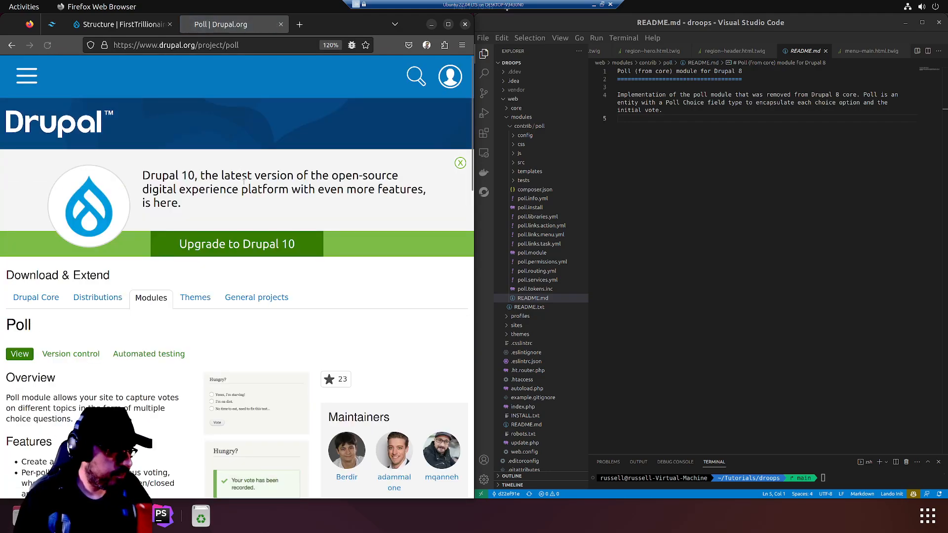
Review the Poll project page's features and releases and open the module documentation linked under Resources
scroll(256, 182, down, 7)
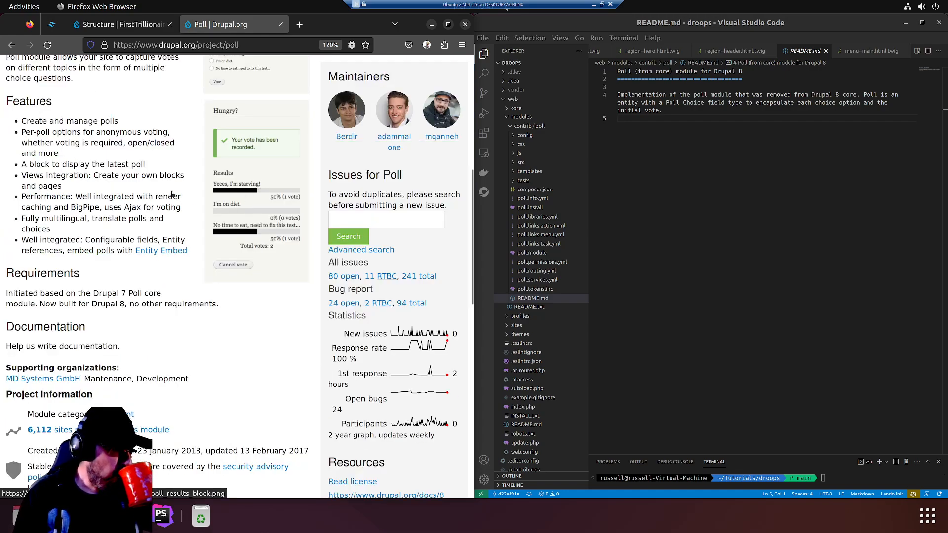
scroll(187, 198, down, 8)
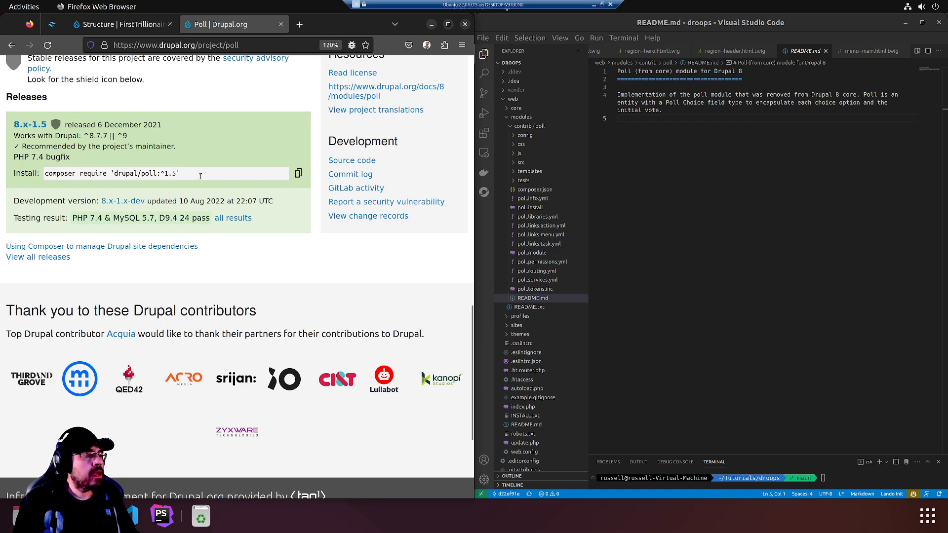
scroll(200, 176, up, 3)
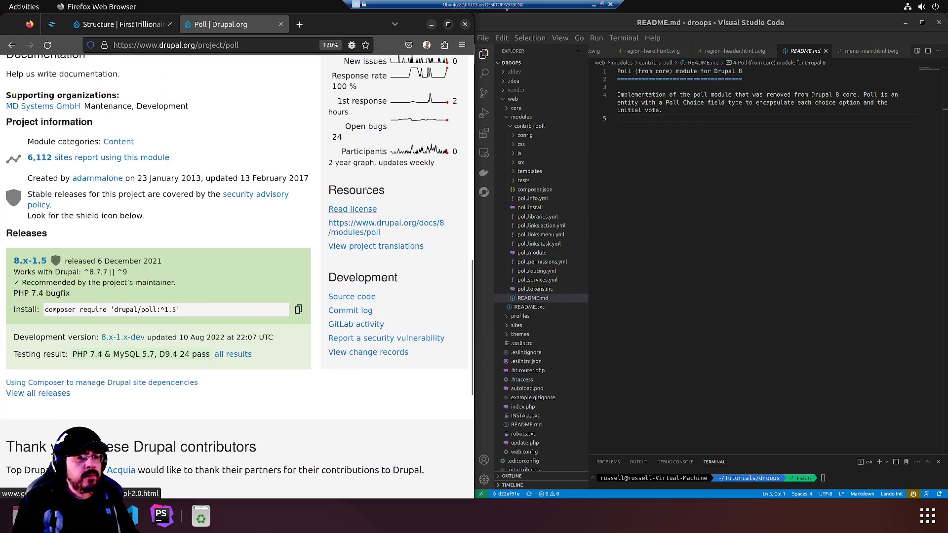
click(361, 232)
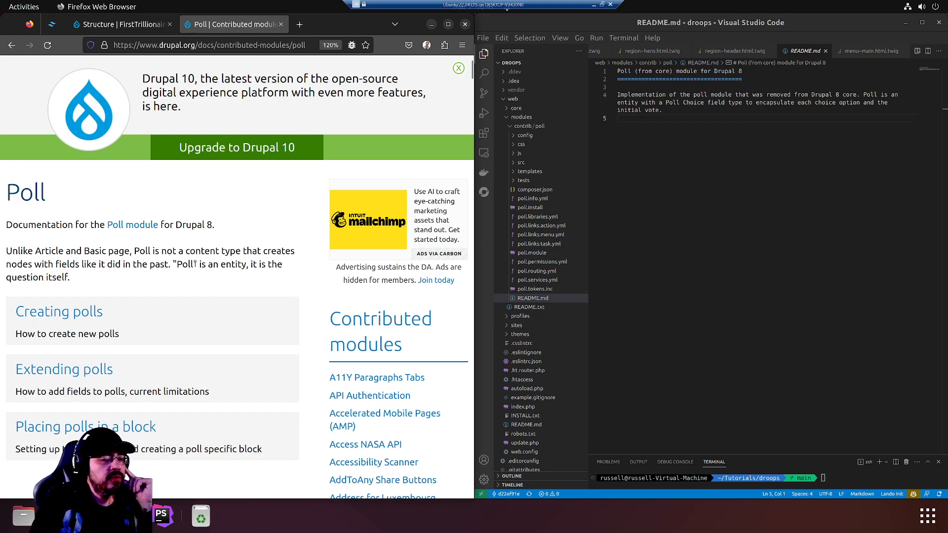
Open the "Creating polls" guide in the Poll documentation and read its instructions
scroll(165, 267, down, 3)
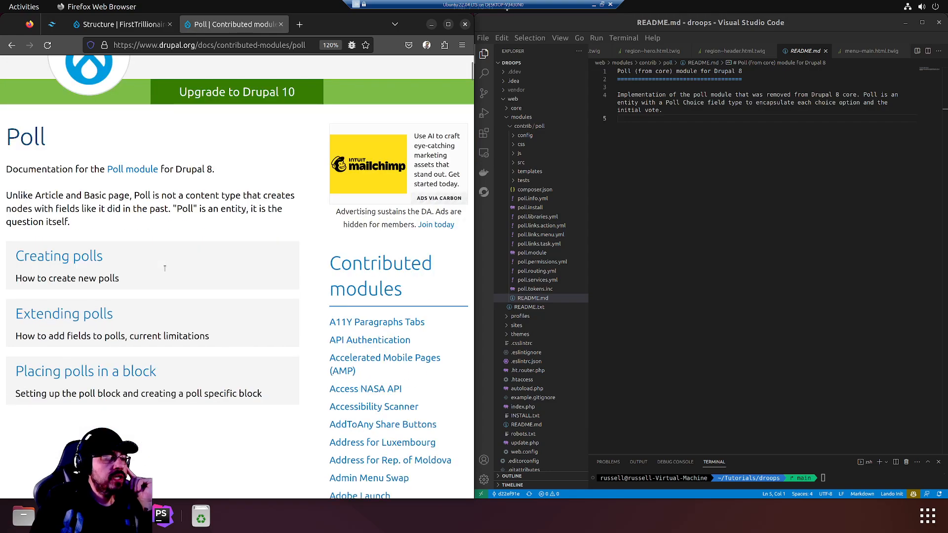
click(209, 180)
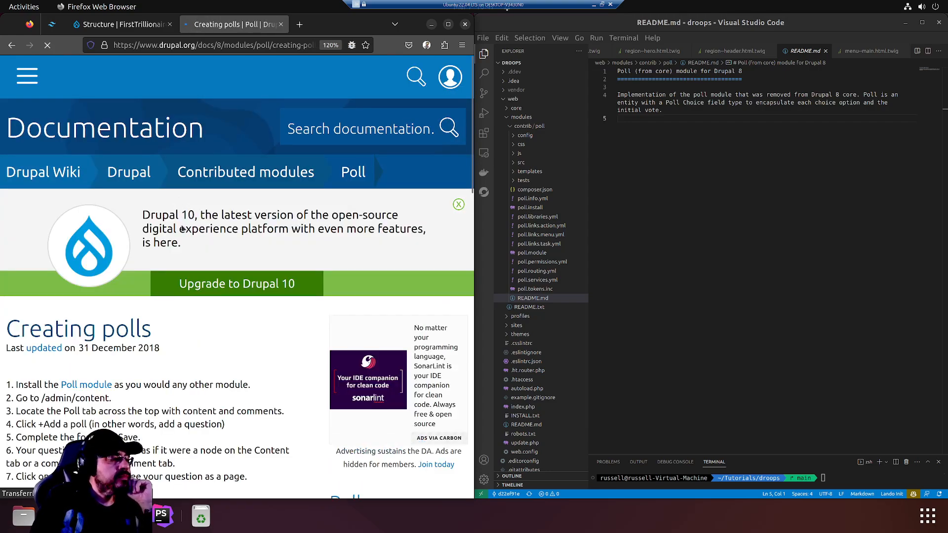
scroll(225, 197, down, 5)
scroll(225, 197, up, 5)
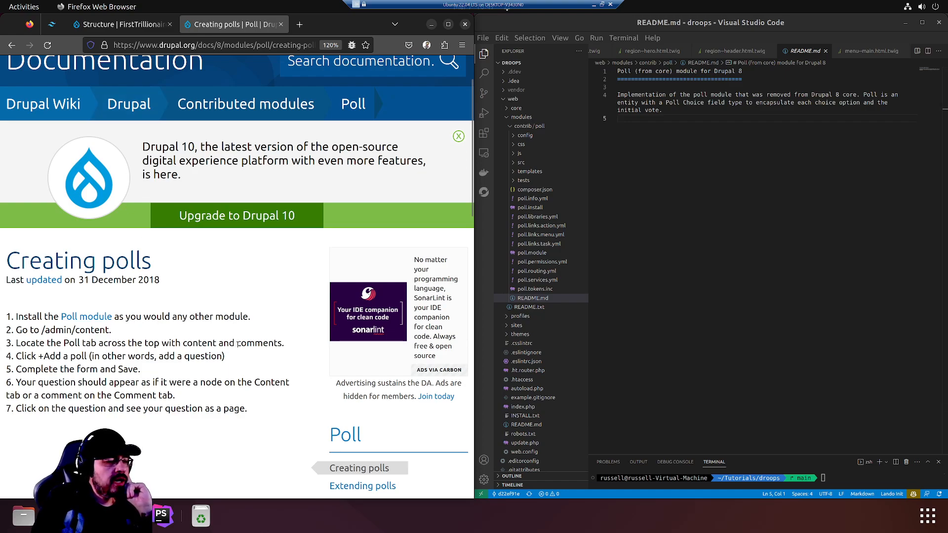
Return to the droops site and open the Add new poll form from the Polls list under Content
click(130, 24)
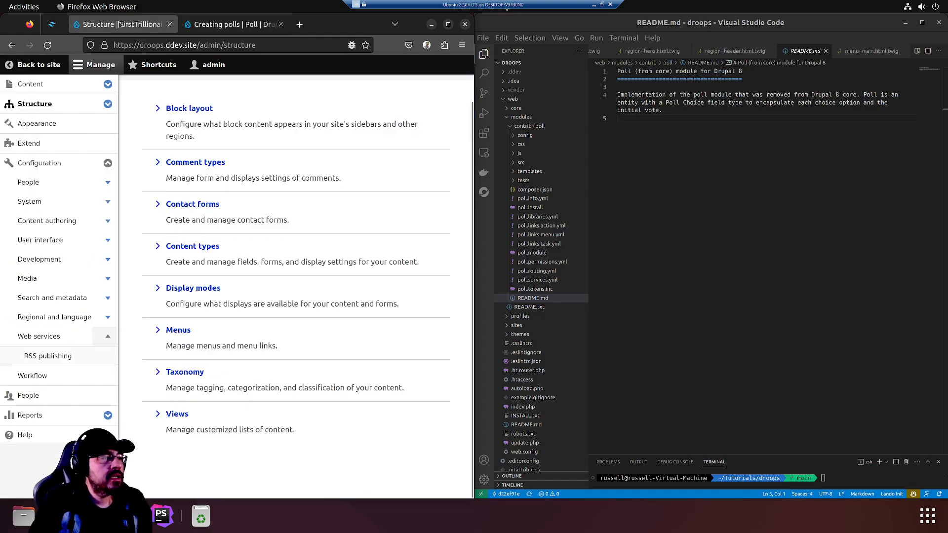
click(33, 85)
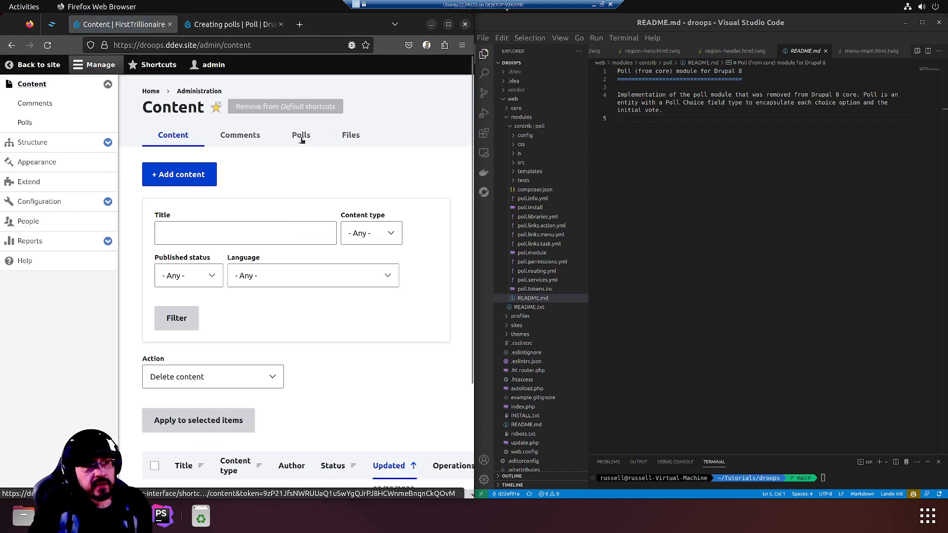
click(303, 141)
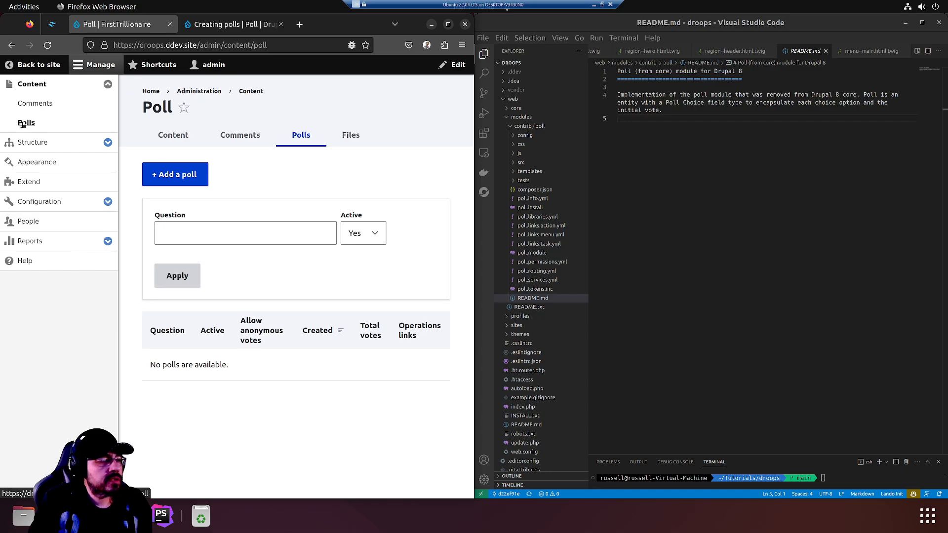
click(192, 178)
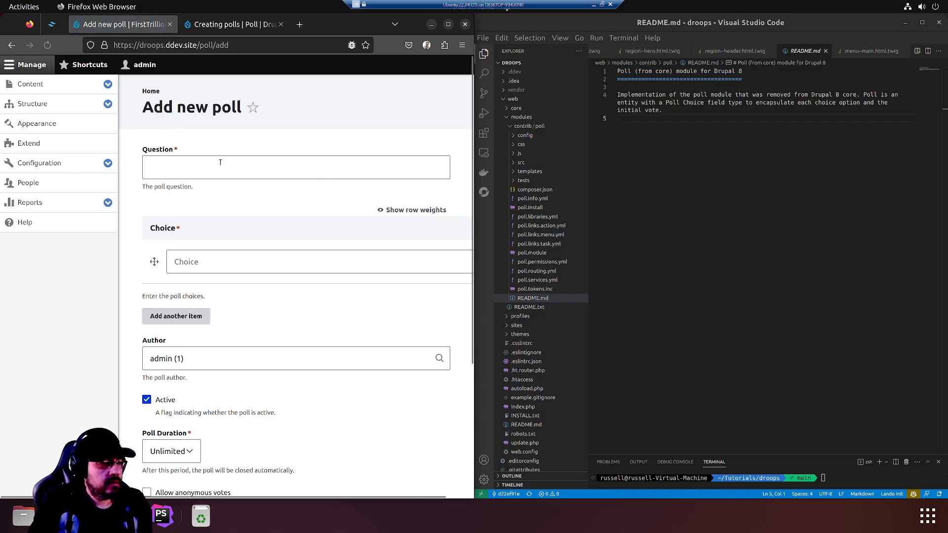
Enter "Who will be the first Trillionaire?" as the question of the new poll
click(232, 165)
text(Who )
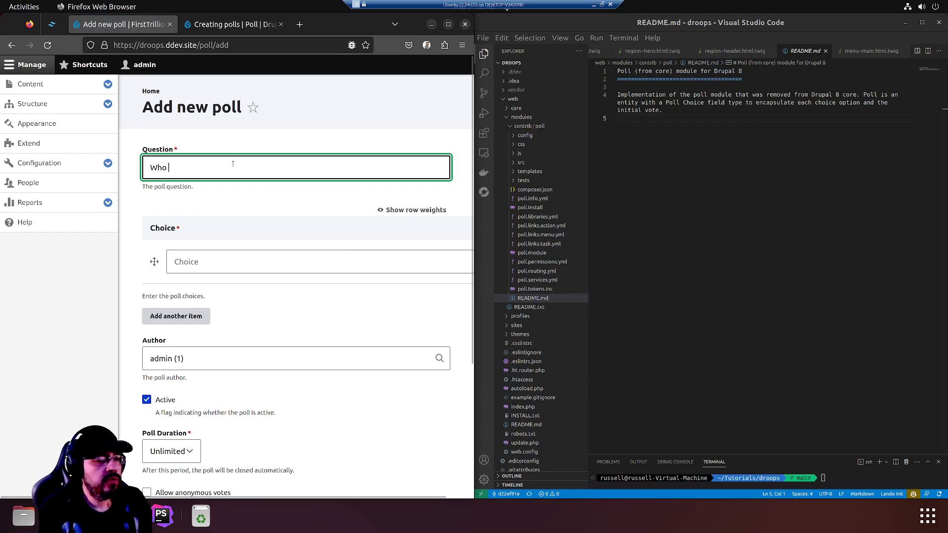
text(will be the f)
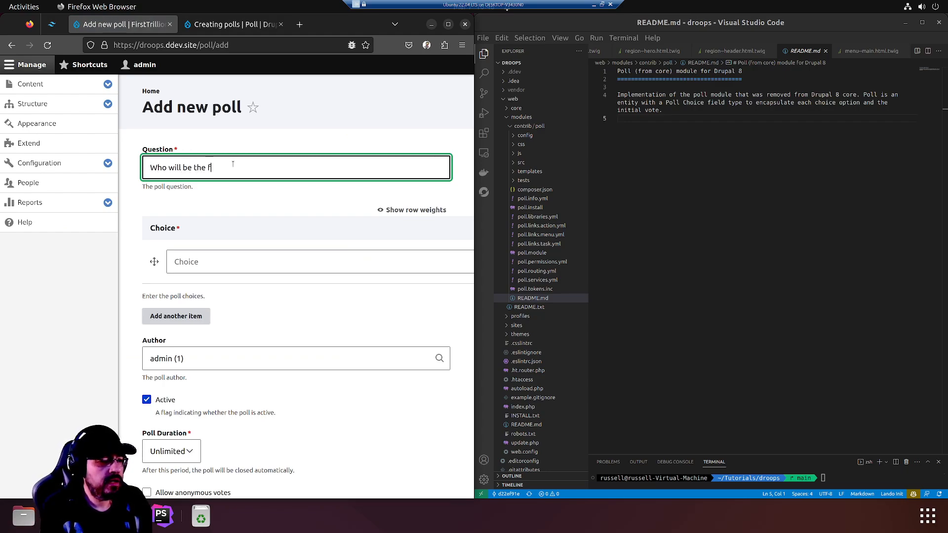
text(irst Trillionaire?)
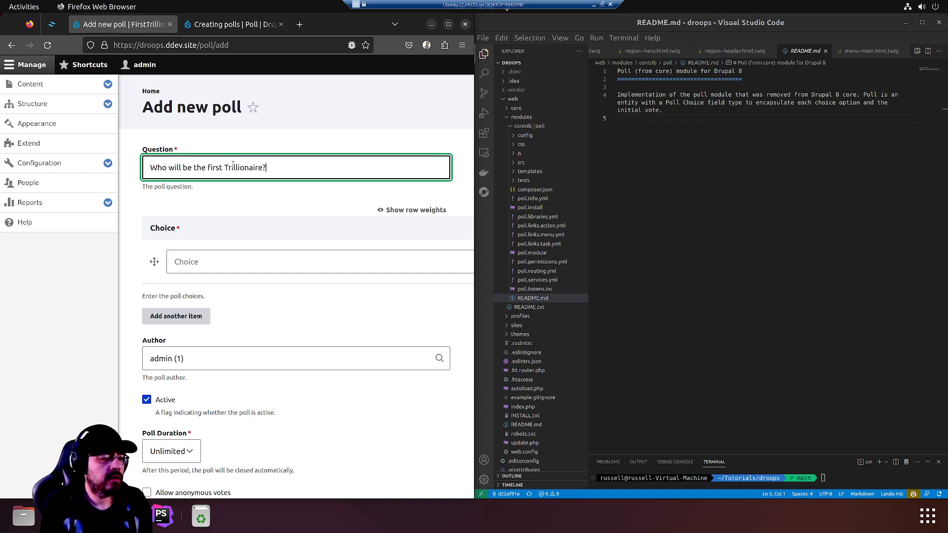
Add two answer choices to the poll: Elon Musk and Jeff Bezos
click(251, 262)
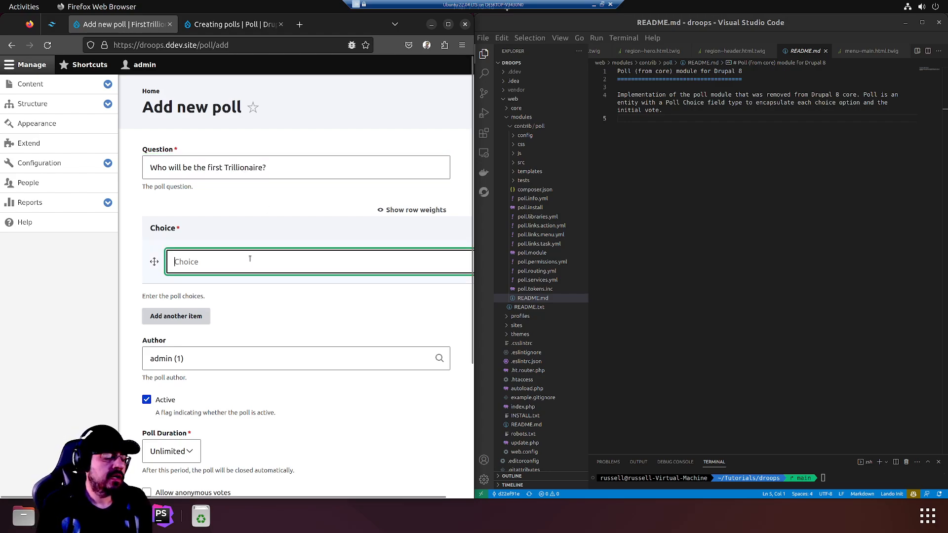
text(Elon Musk)
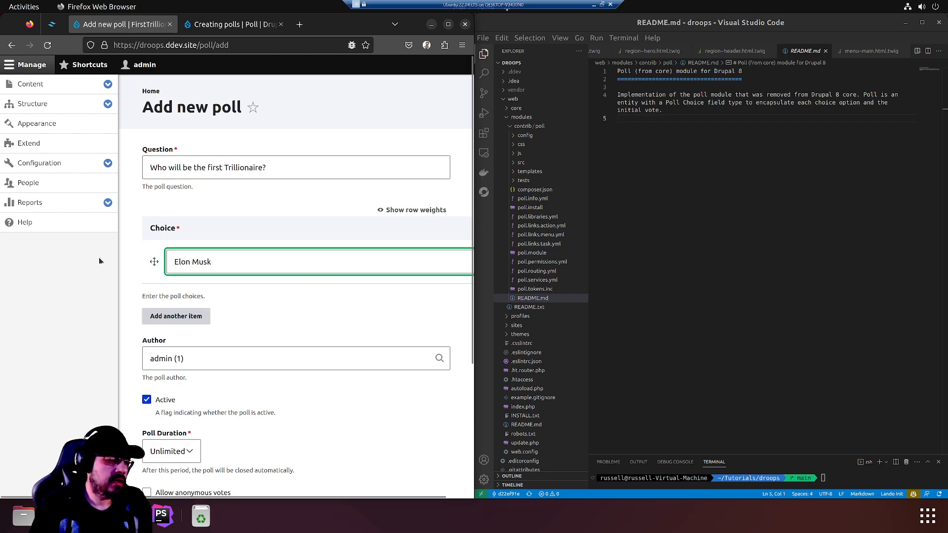
click(180, 316)
click(294, 301)
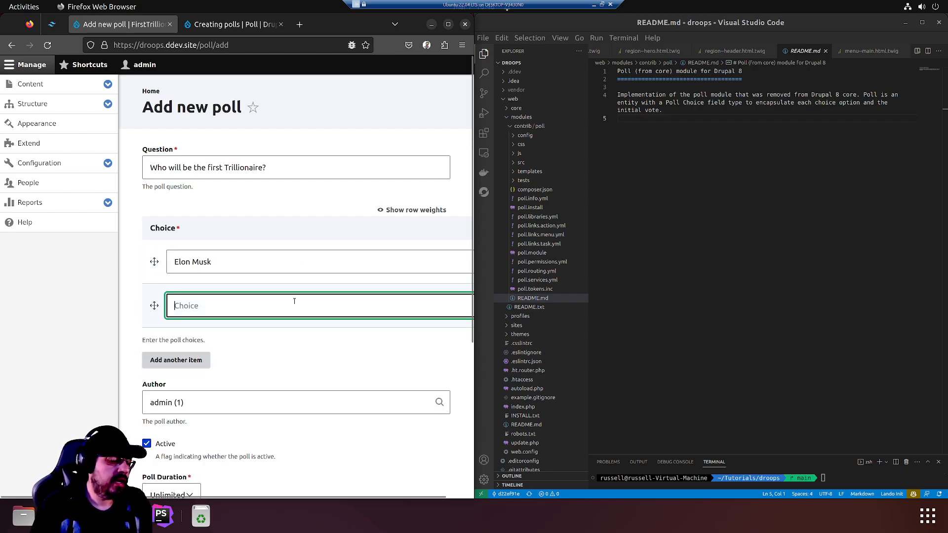
text(Jeff Bezos)
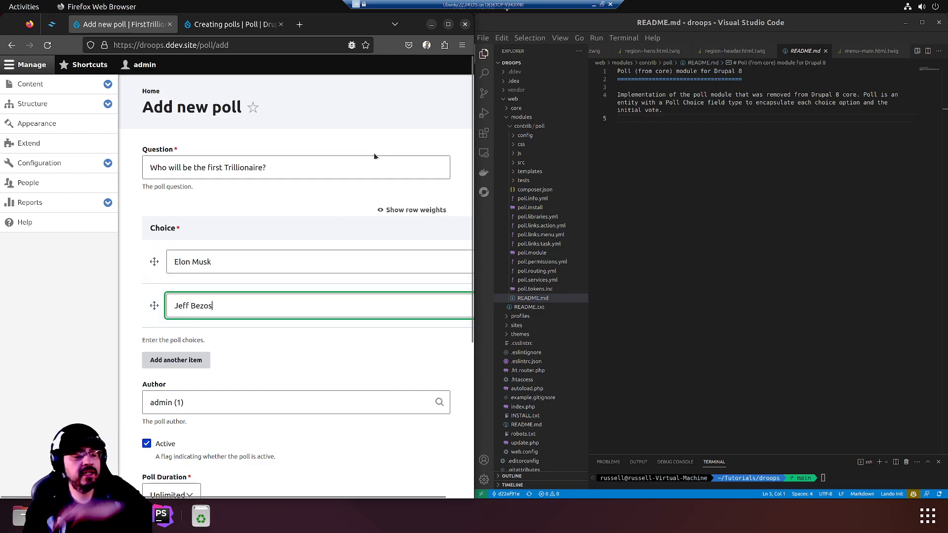
Examine the poll duration choices and the voting and results options of the new poll, keeping the defaults
scroll(373, 162, down, 2)
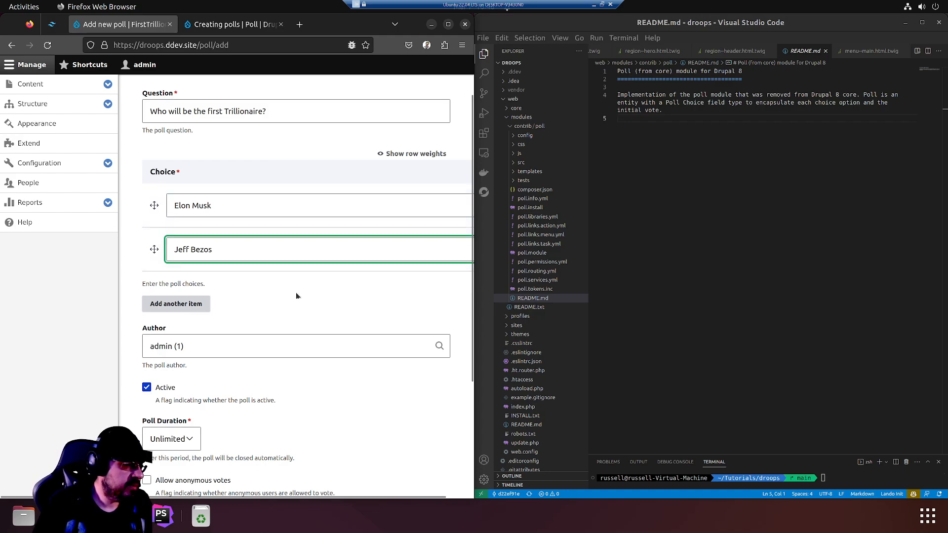
scroll(274, 340, down, 2)
scroll(259, 343, down, 2)
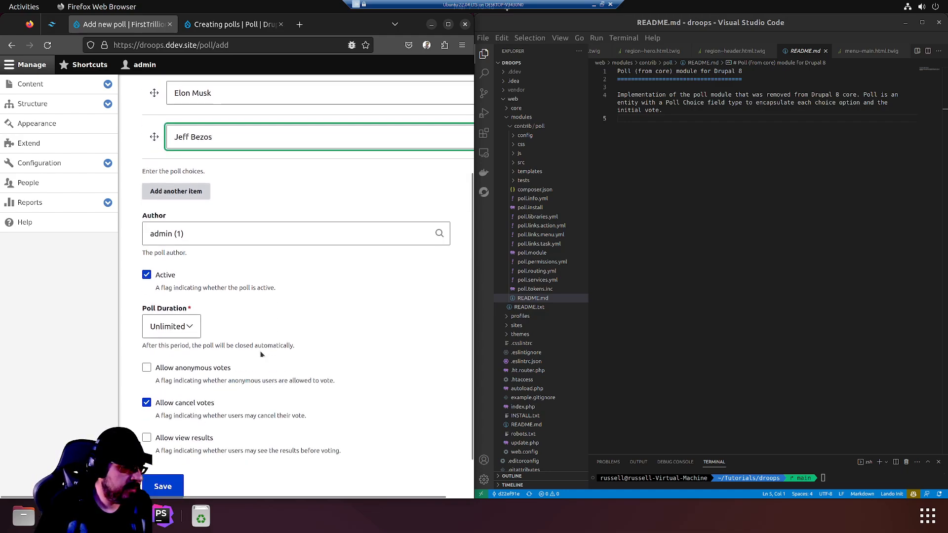
click(190, 330)
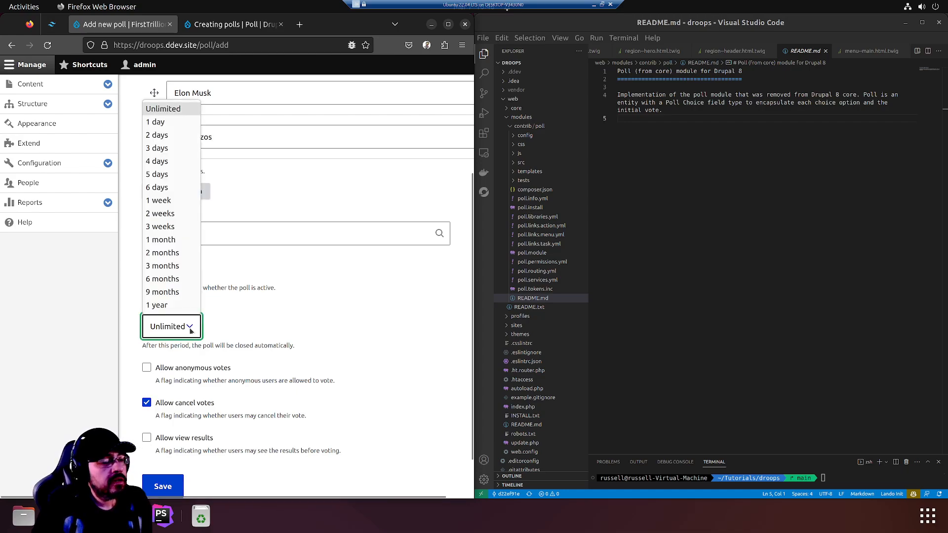
click(190, 328)
click(324, 325)
scroll(380, 326, down, 2)
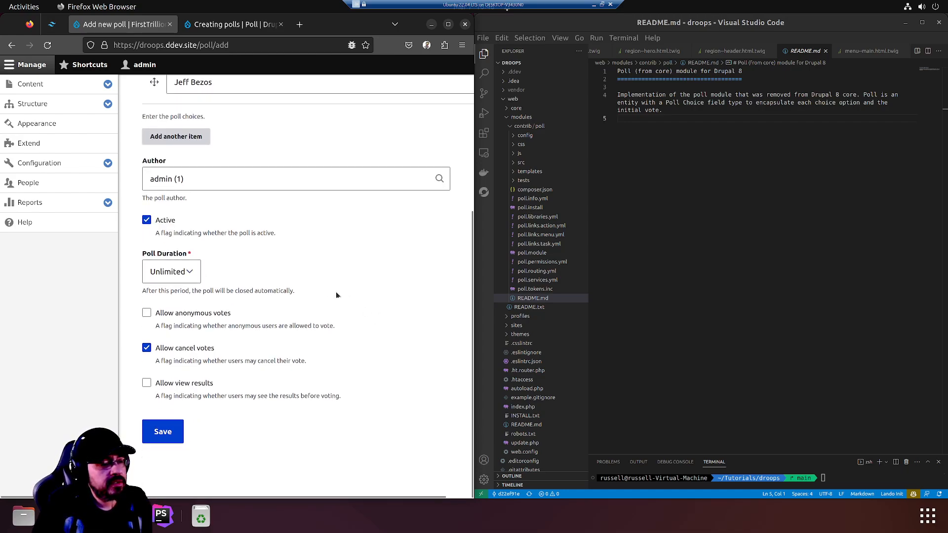
click(190, 275)
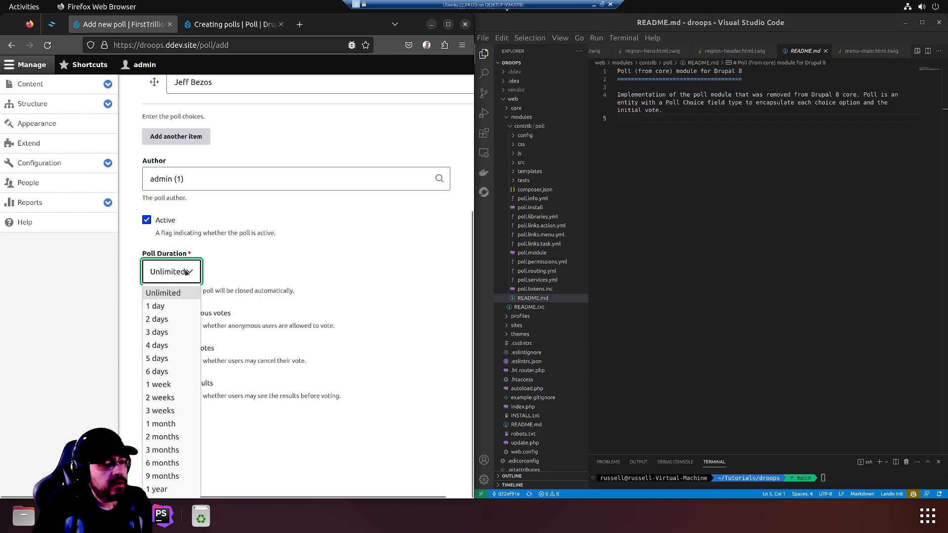
click(190, 273)
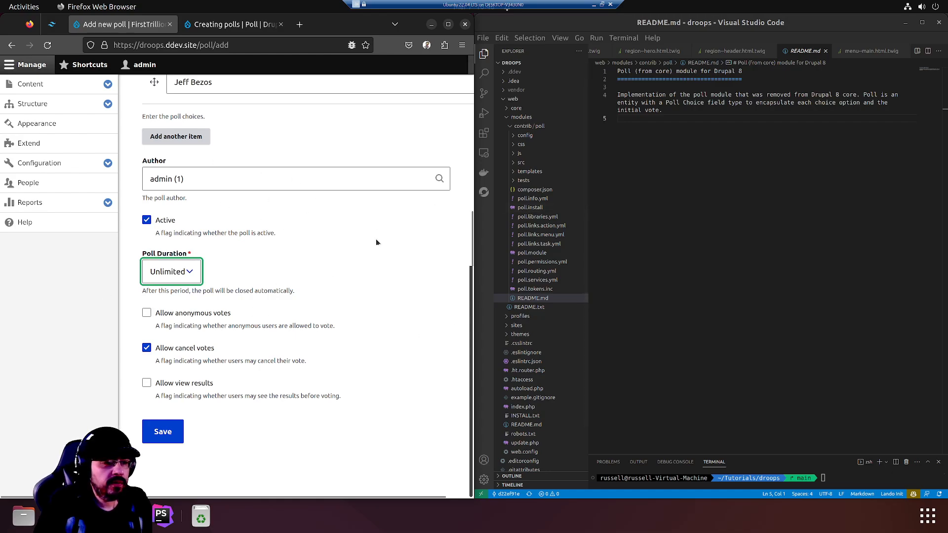
click(409, 239)
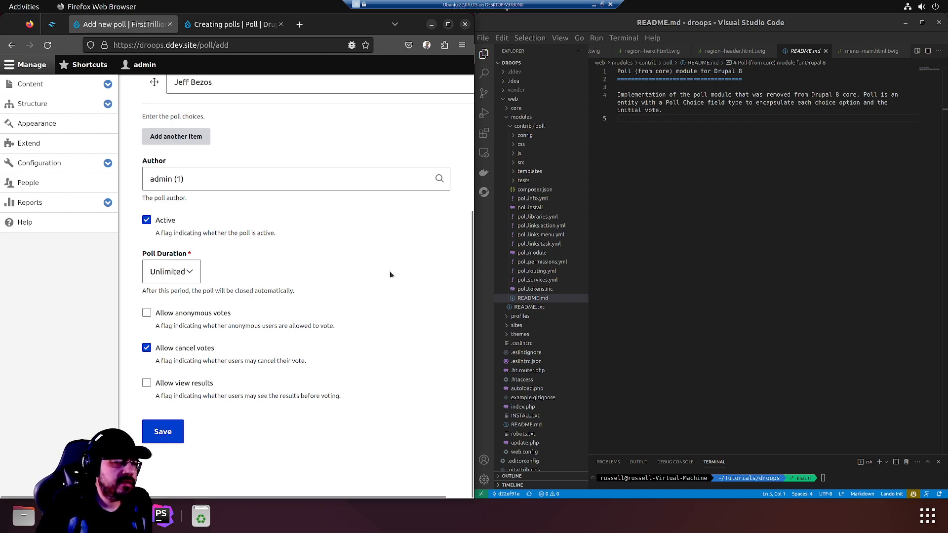
Save the new poll and open its page from the Polls list
scroll(390, 275, up, 2)
scroll(391, 274, down, 2)
click(163, 432)
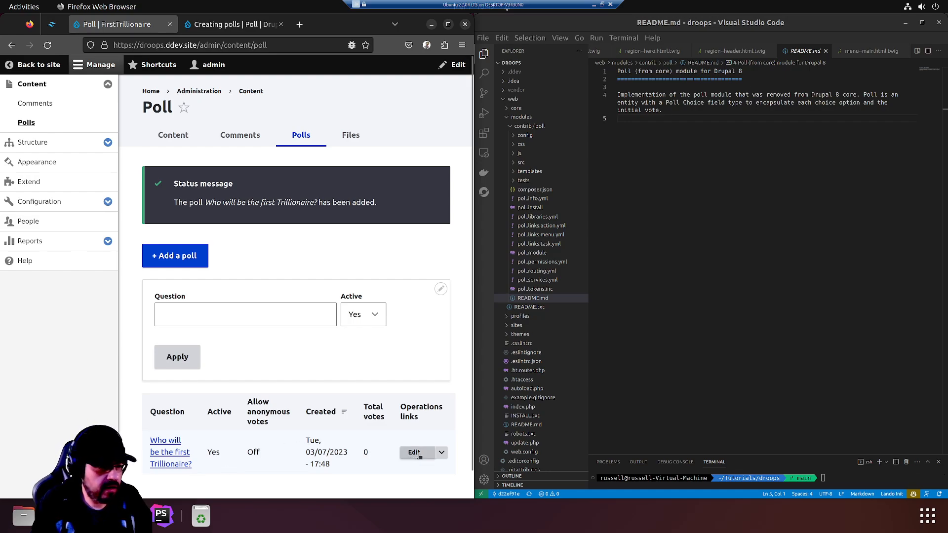
scroll(370, 361, down, 1)
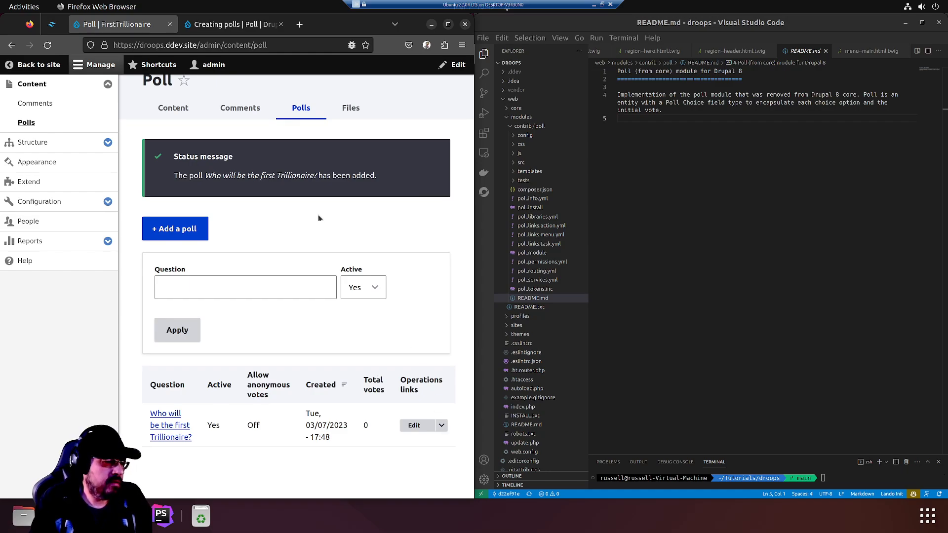
click(171, 414)
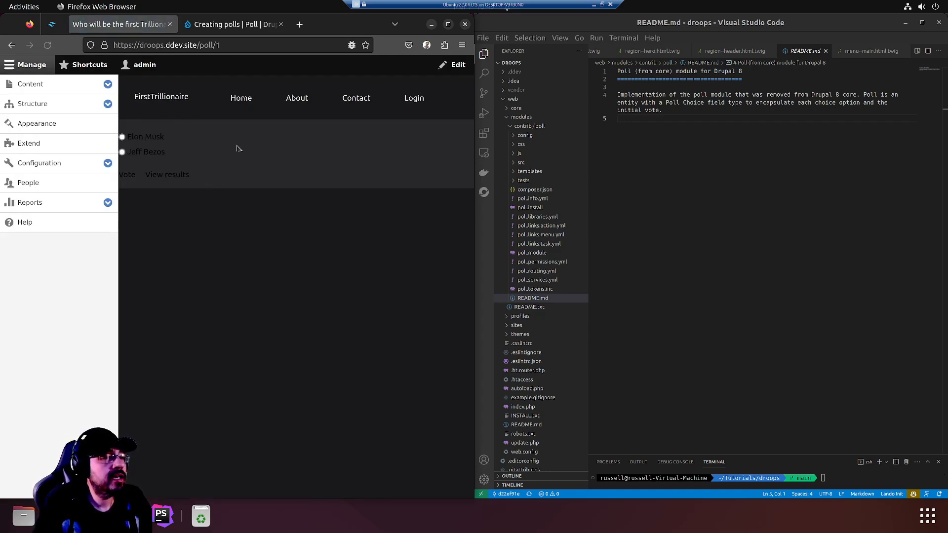
Vote for Elon Musk in the poll and return to the site's home page
click(44, 65)
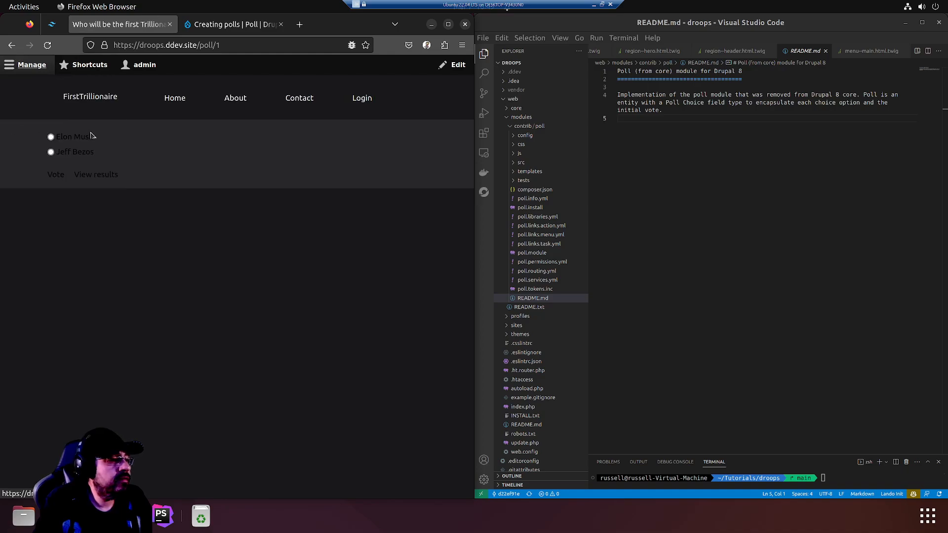
click(69, 141)
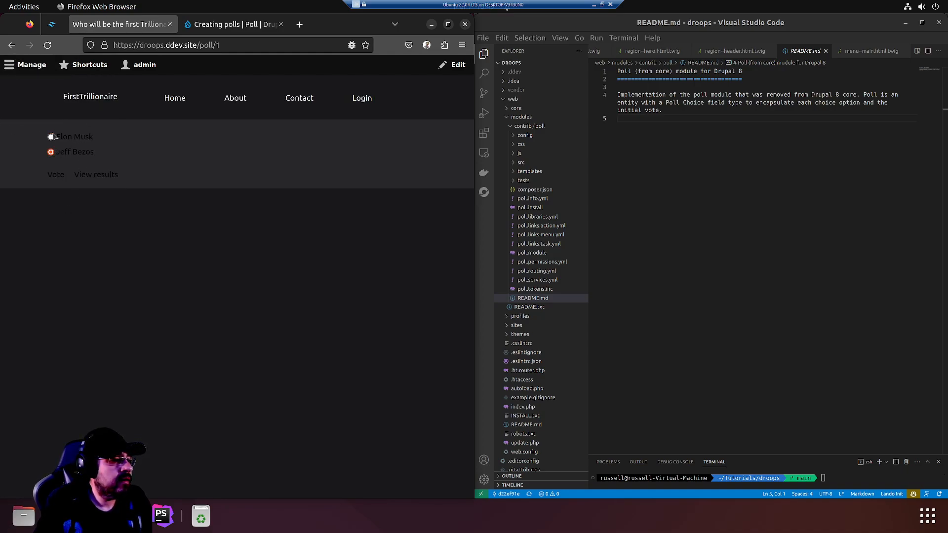
click(51, 137)
click(56, 174)
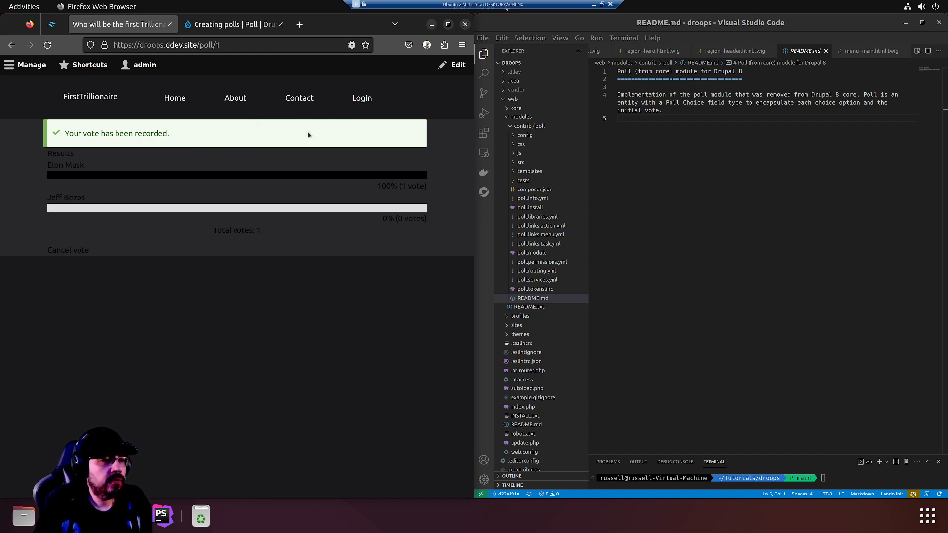
click(99, 94)
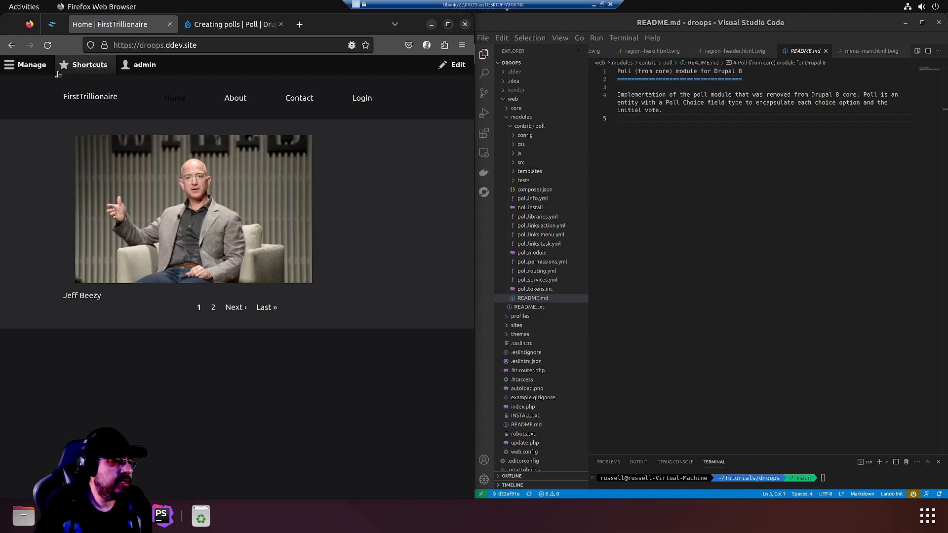
Open the "Placing polls in a block" guide in the Poll documentation and read its steps
click(232, 25)
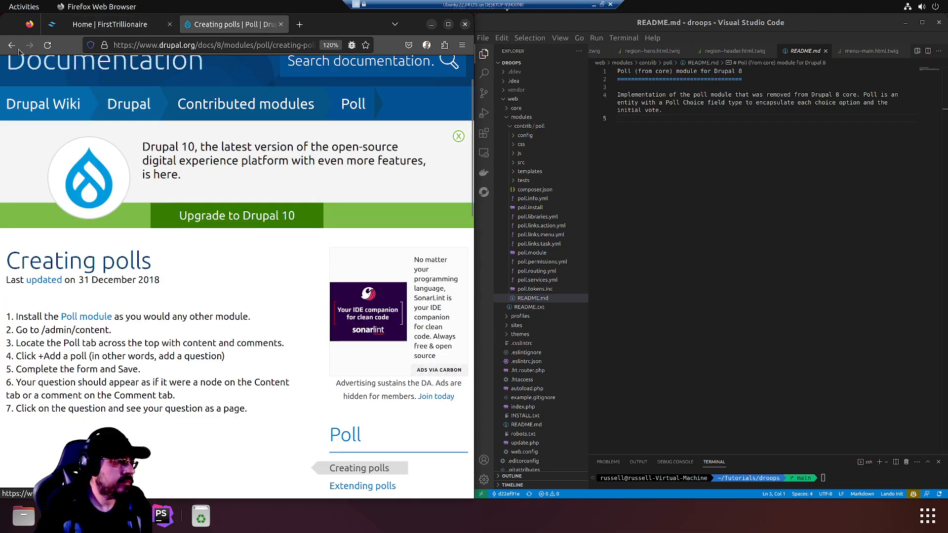
click(48, 45)
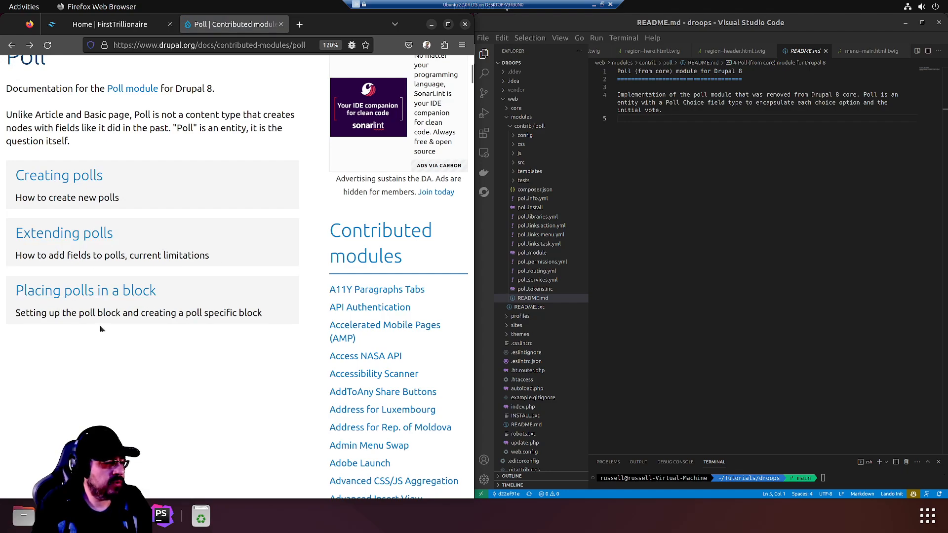
click(120, 291)
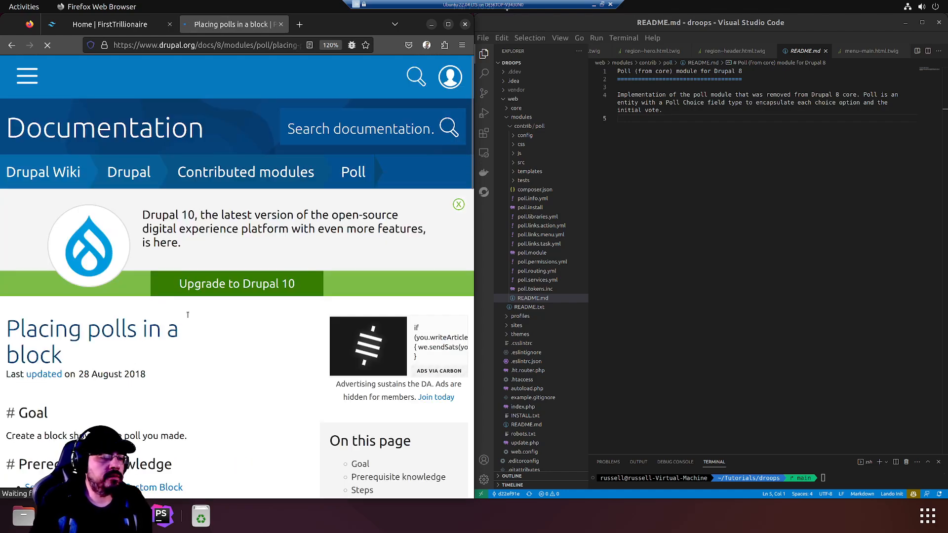
scroll(188, 316, down, 4)
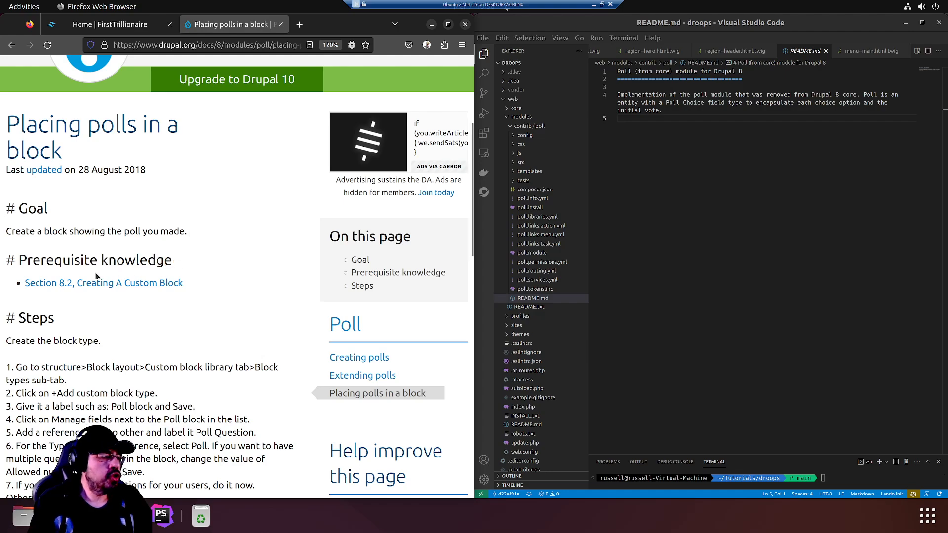
drag(43, 267, 173, 262)
scroll(136, 127, down, 5)
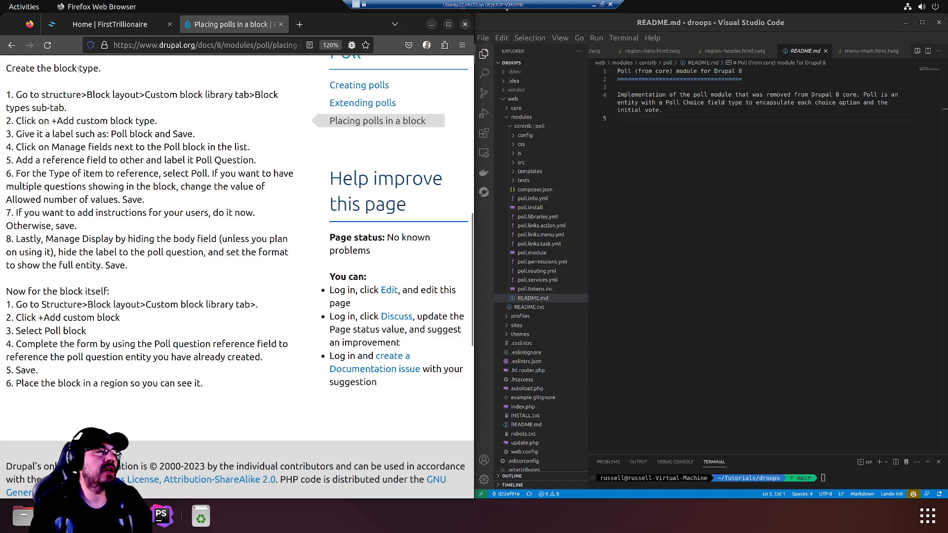
scroll(155, 117, up, 3)
click(155, 119)
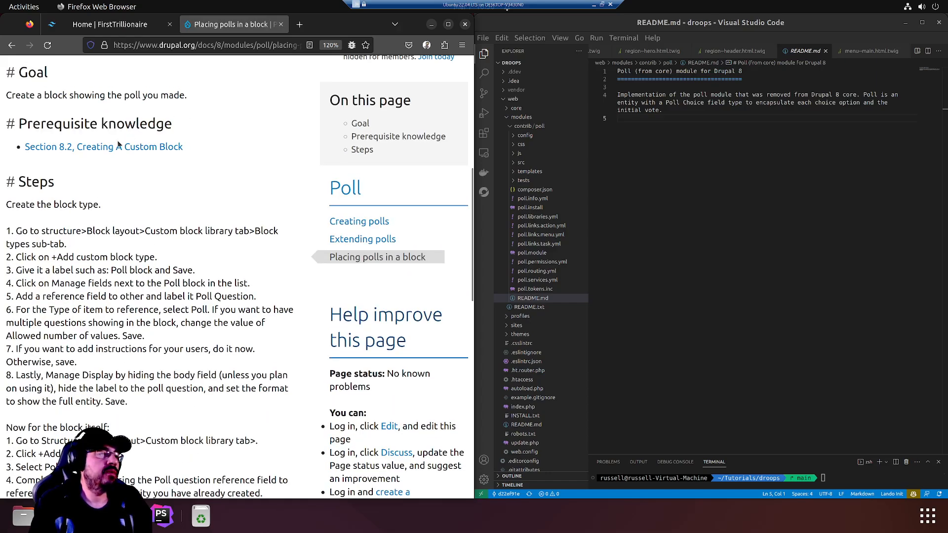
Detach the "Placing polls in a block" guide into its own browser window and tile it beside the droops site
click(620, 71)
drag(285, 26, 327, 120)
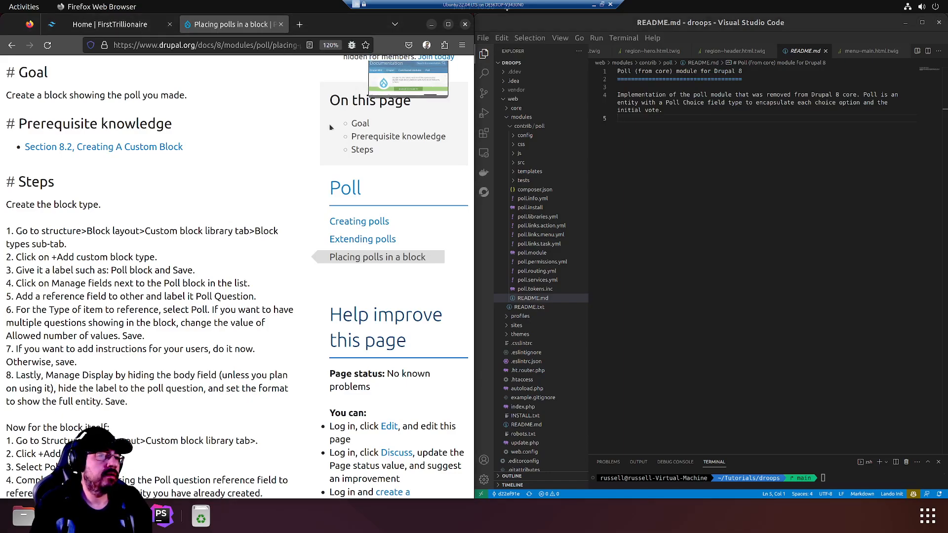
drag(230, 27, 227, 92)
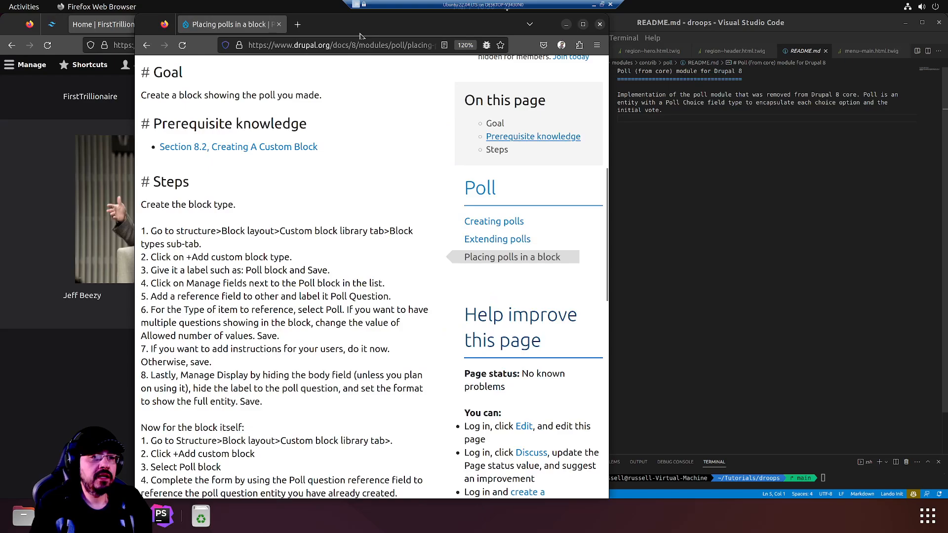
drag(367, 28, 946, 106)
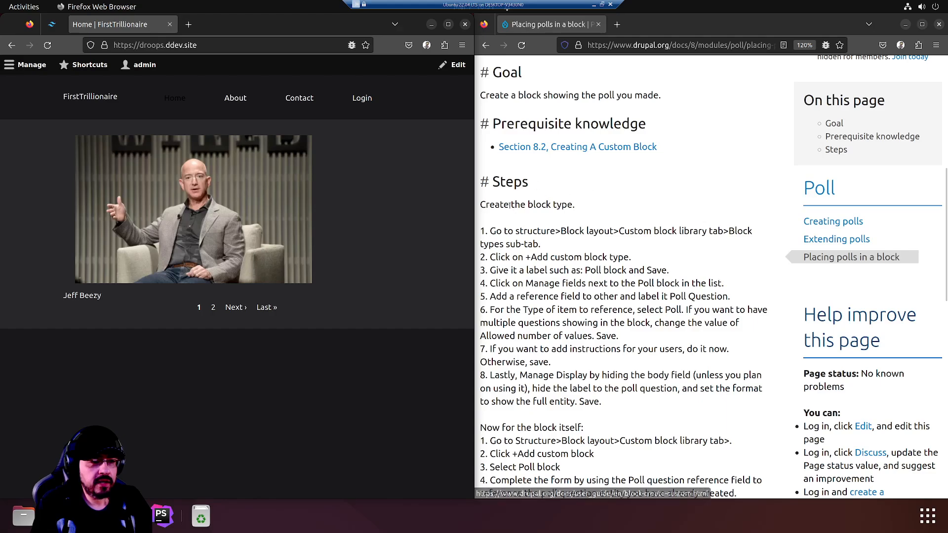
Following the guide's section on creating the block type, open the Custom block library from Block layout under Structure
drag(510, 205, 575, 206)
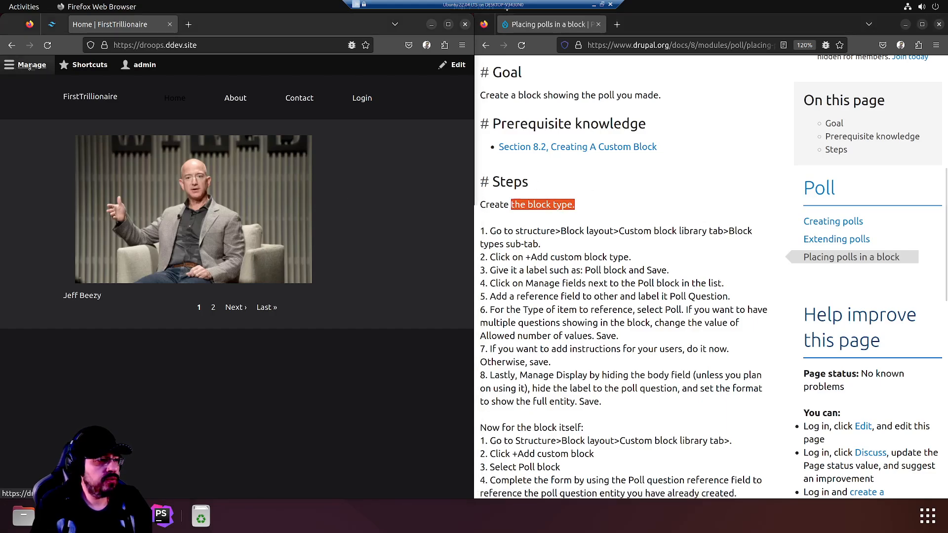
click(30, 66)
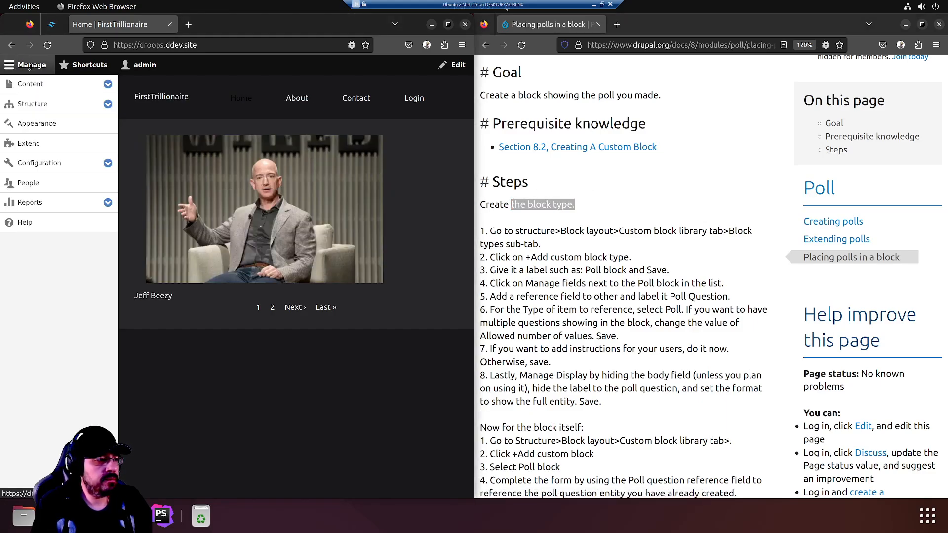
click(108, 103)
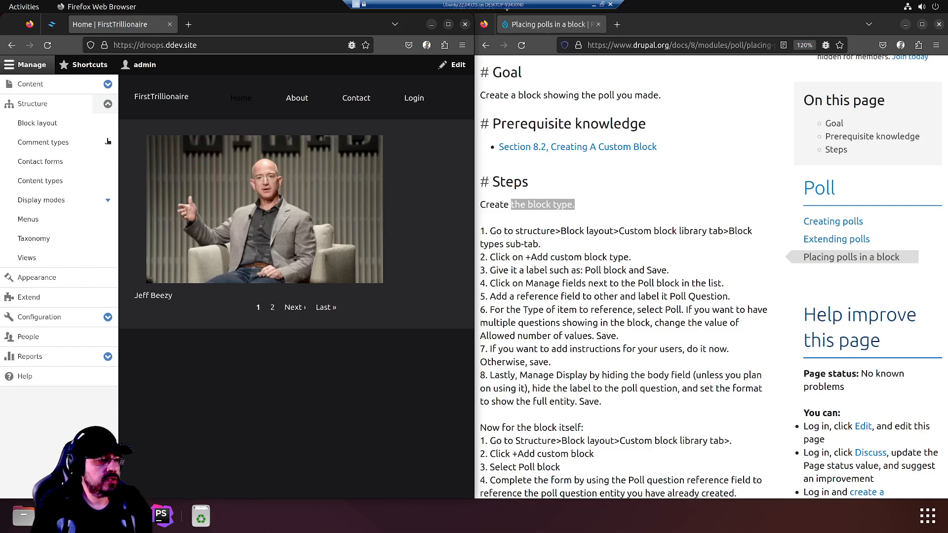
click(37, 123)
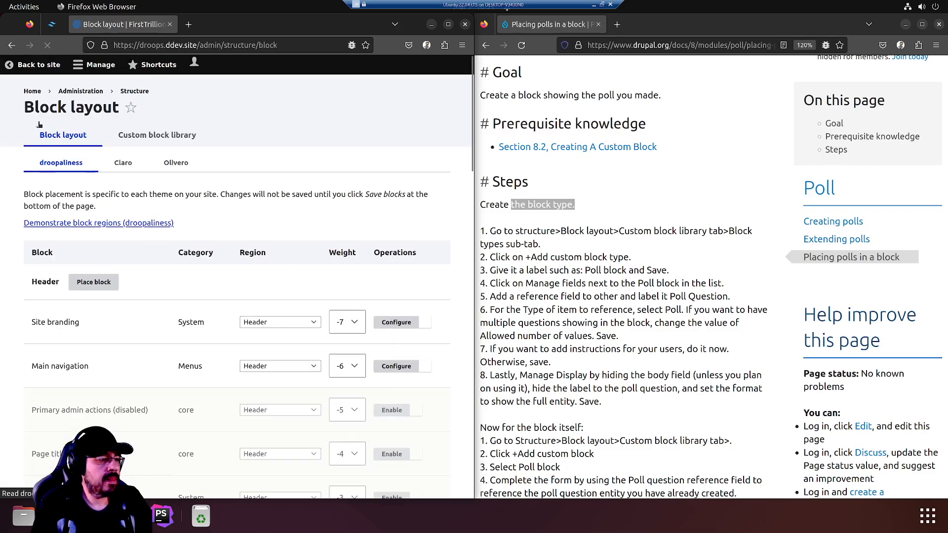
click(299, 137)
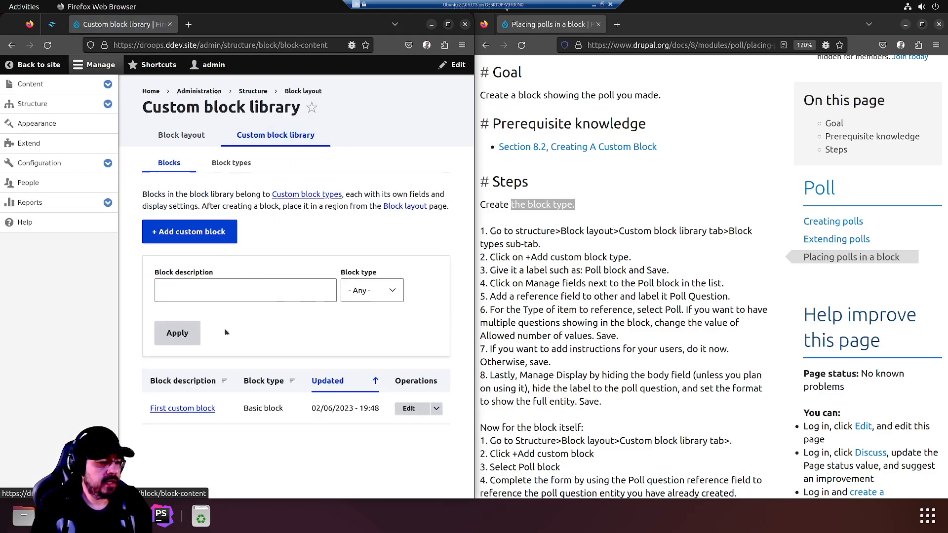
Following the guide's first instruction, open the list of block types in the Custom block library
click(665, 246)
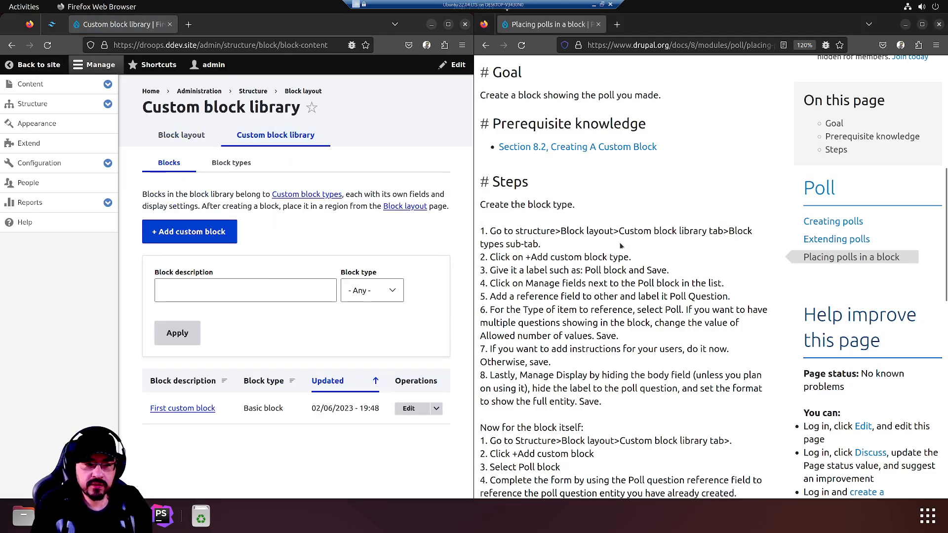
drag(644, 232, 720, 240)
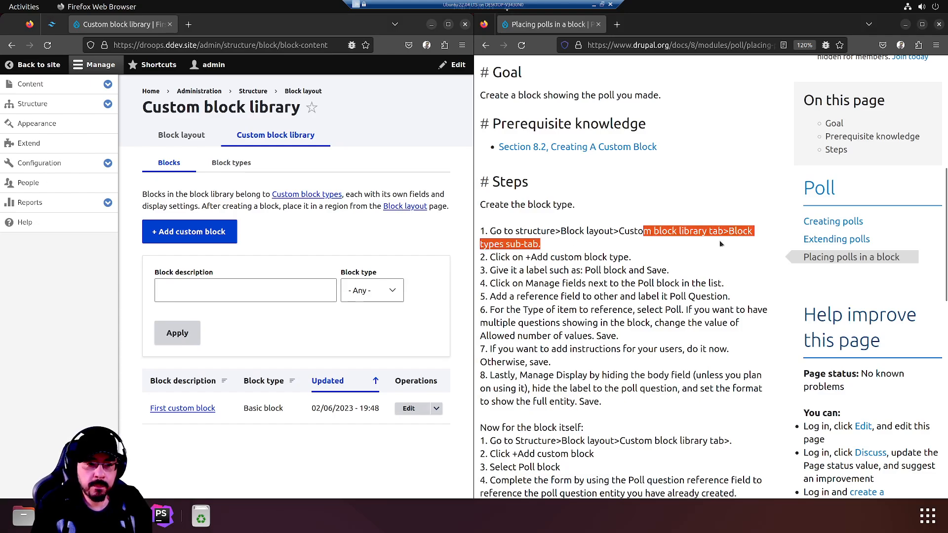
click(720, 240)
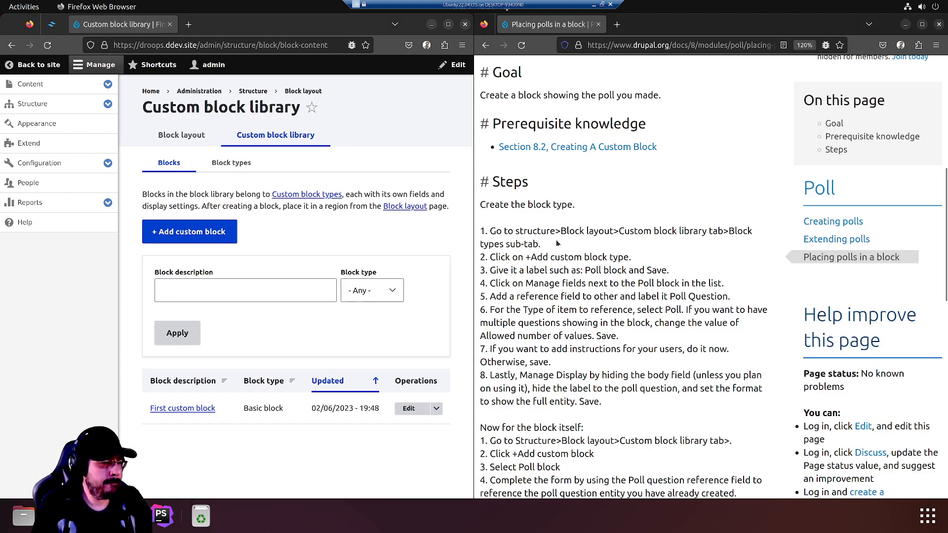
click(205, 161)
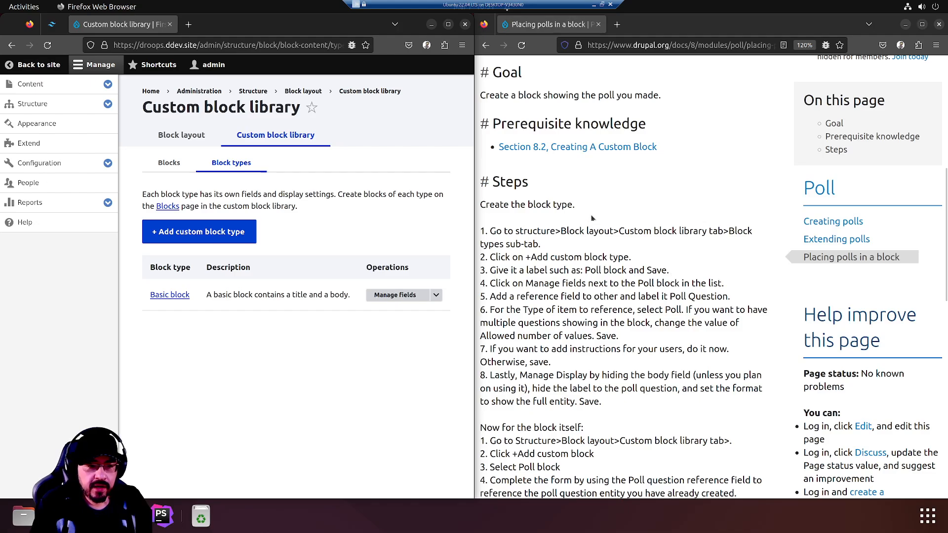
Review the guide's instructions on adding a block type and managing its fields, and start a new custom block type
drag(512, 256, 603, 257)
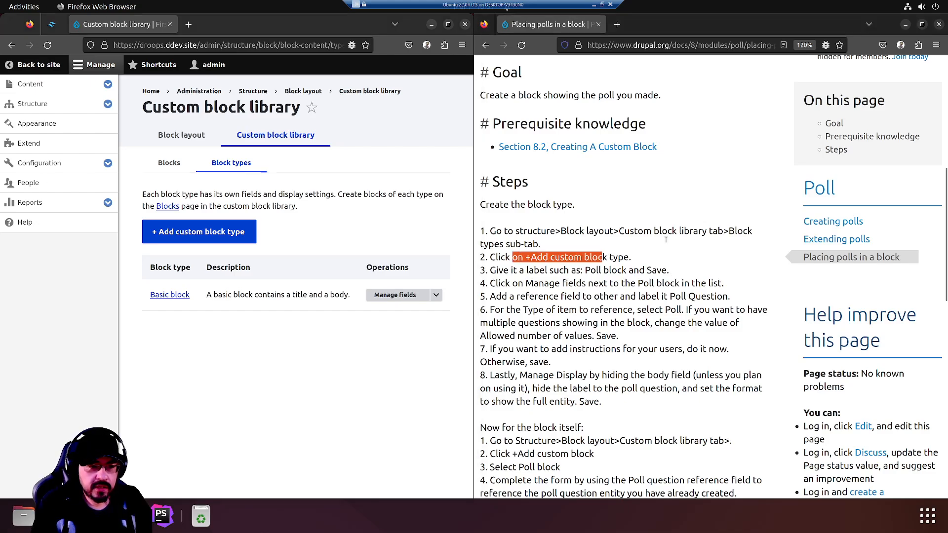
scroll(588, 247, down, 2)
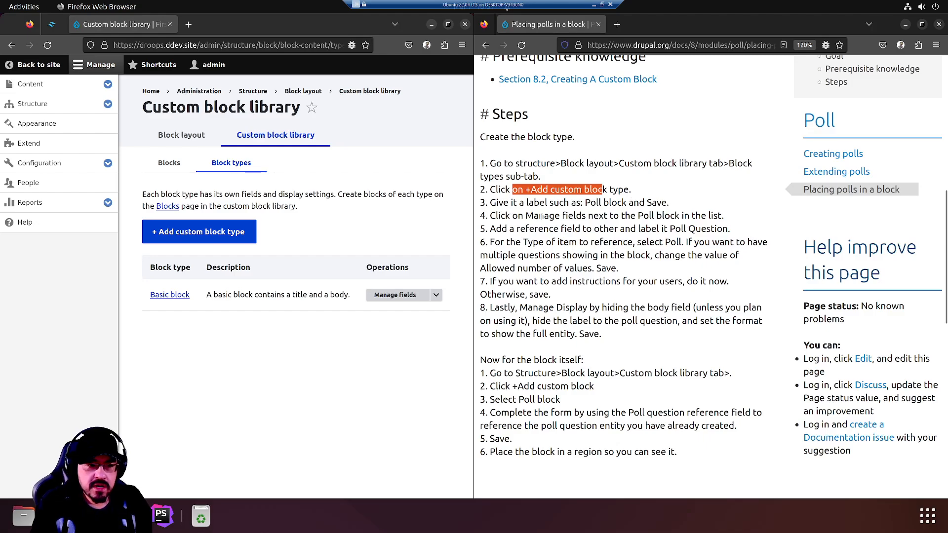
drag(544, 216, 696, 216)
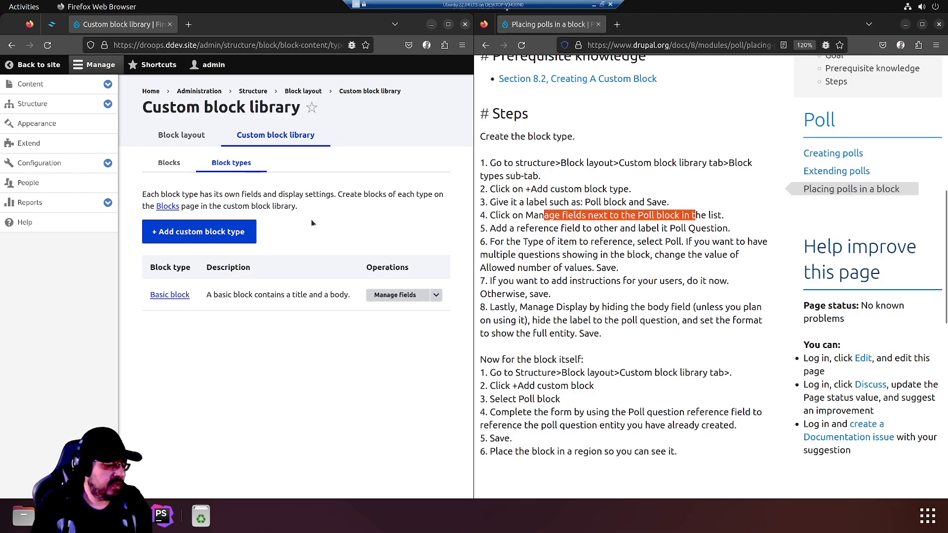
click(285, 222)
click(199, 232)
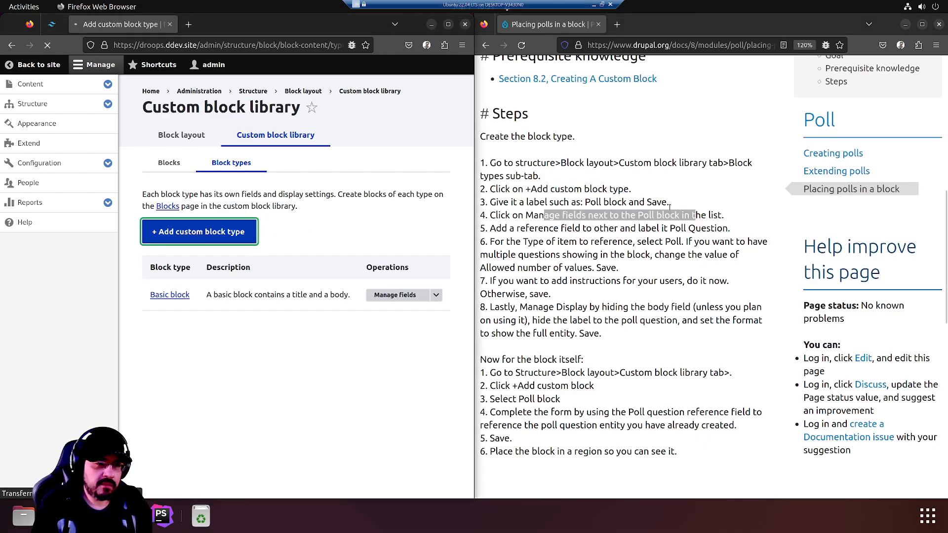
Label the new custom block type "Who First Trillionaire Block", leave its description empty, and save it
click(316, 185)
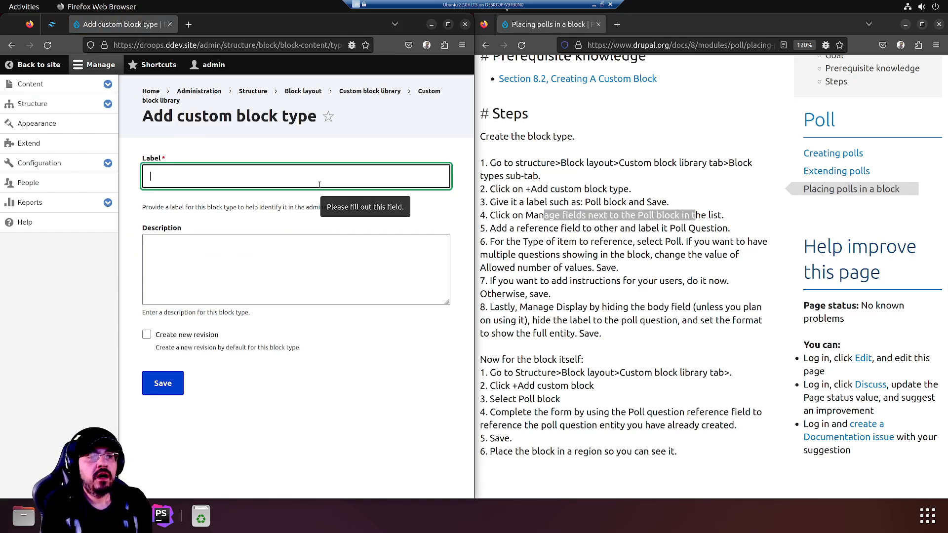
text(F)
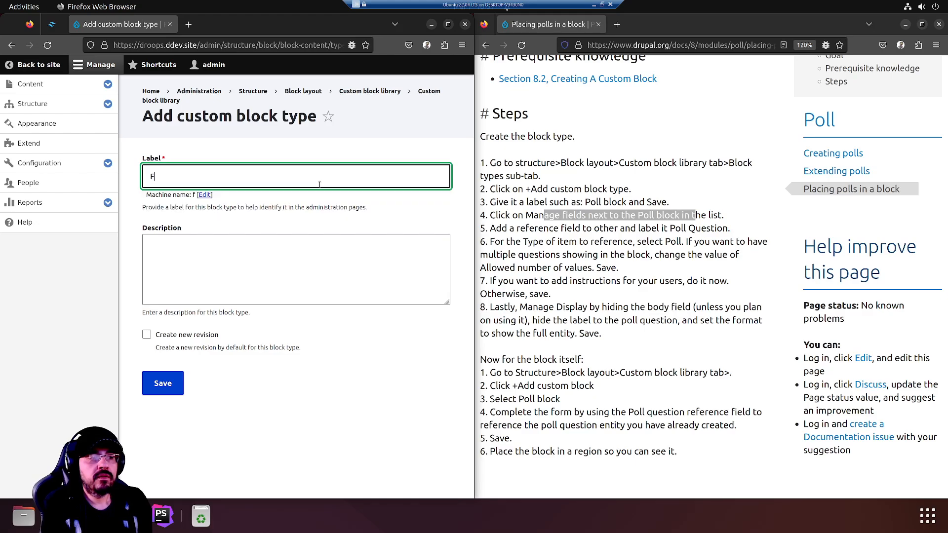
text(irst )
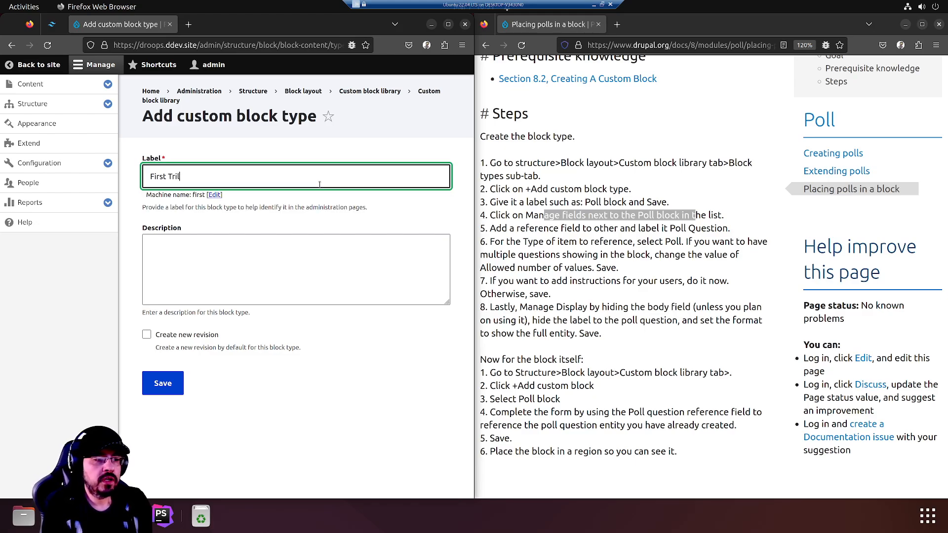
text(Trillionaire B)
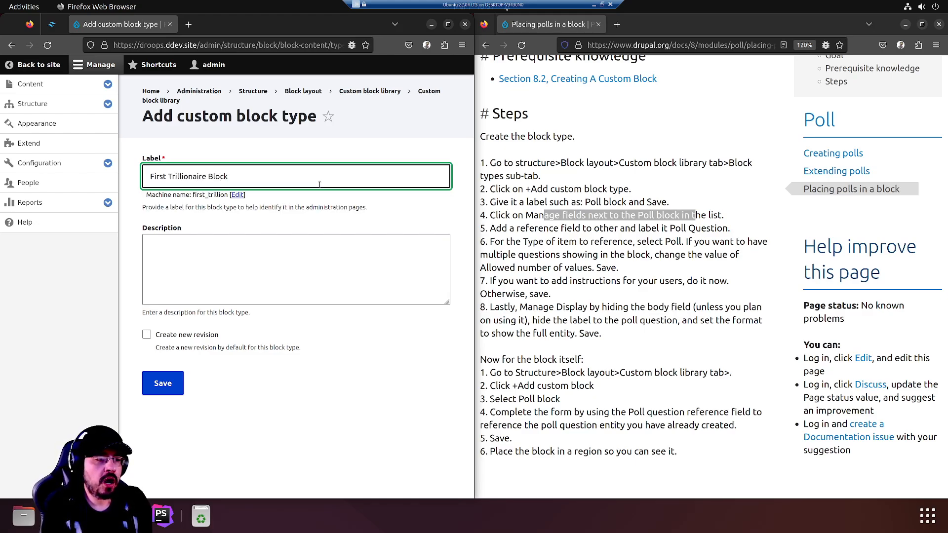
text(lock)
key(Home)
text(Who)
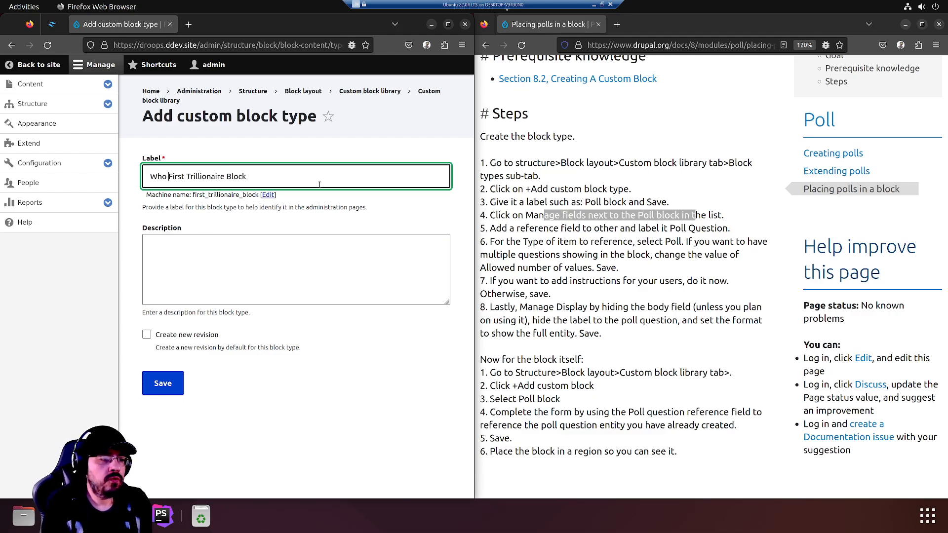
click(314, 250)
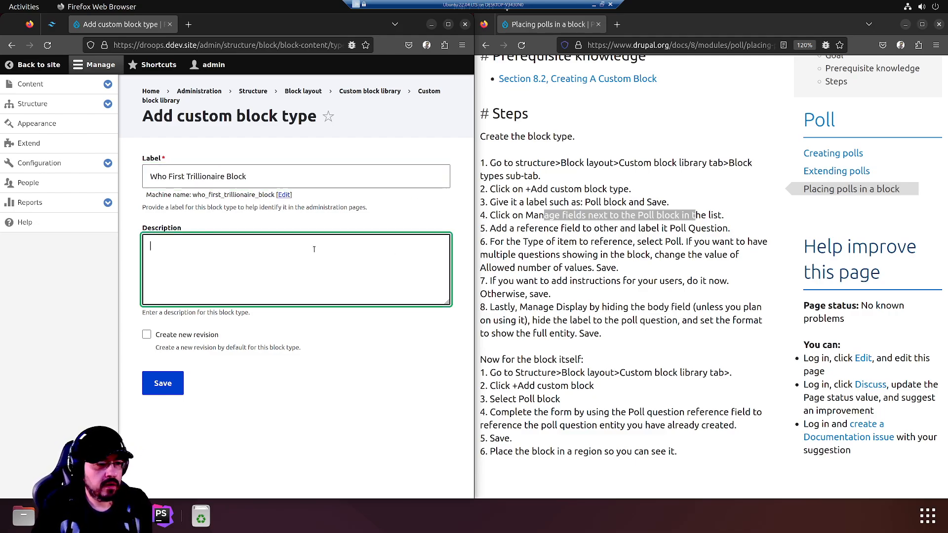
click(167, 384)
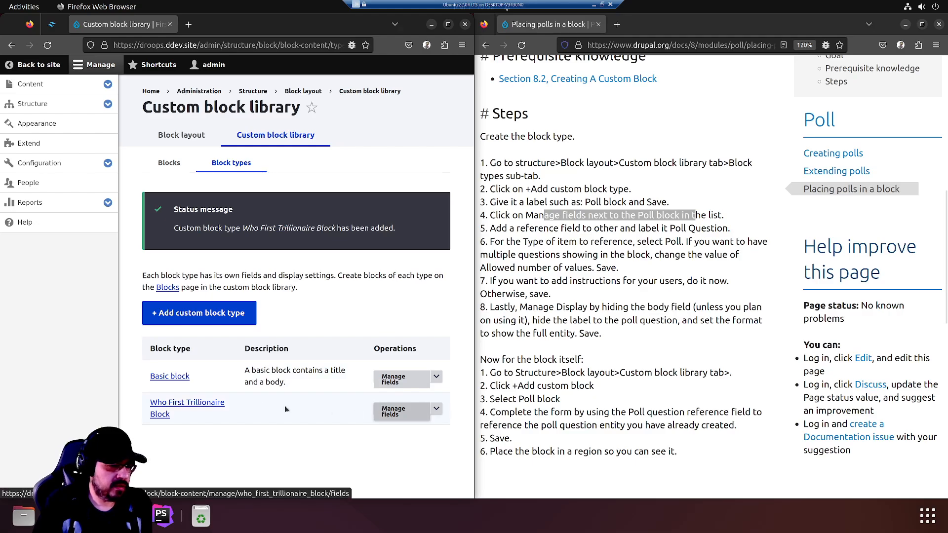
As the guide instructs, open the field management page of the Who First Trillionaire Block type
click(730, 228)
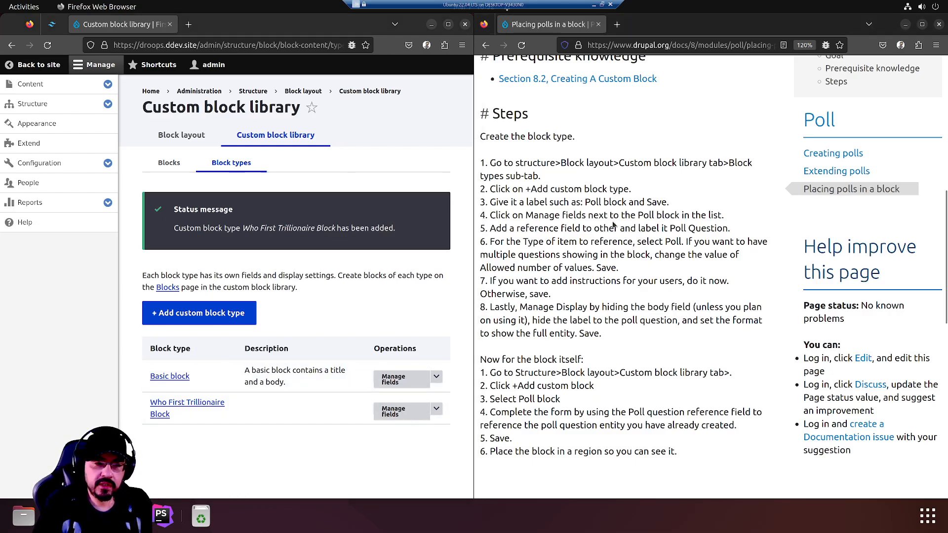
drag(505, 216, 639, 216)
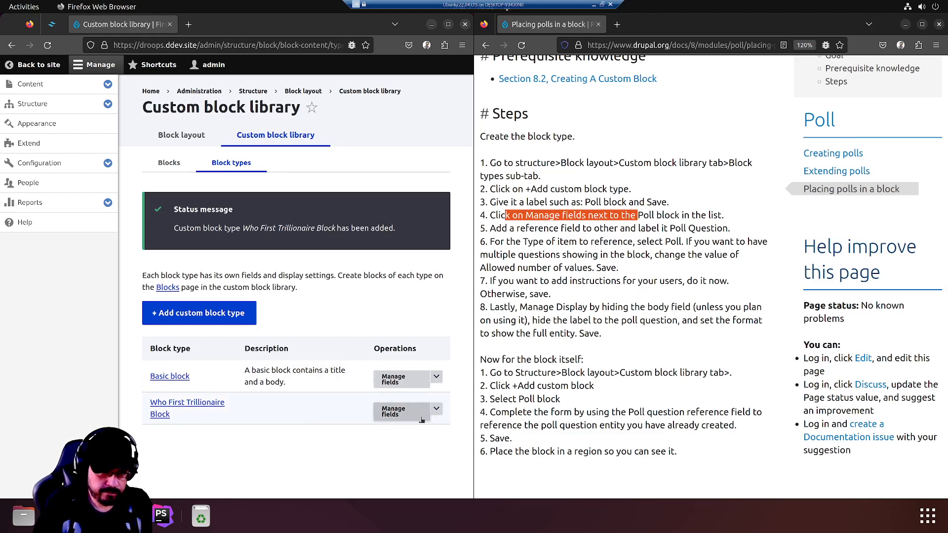
click(391, 411)
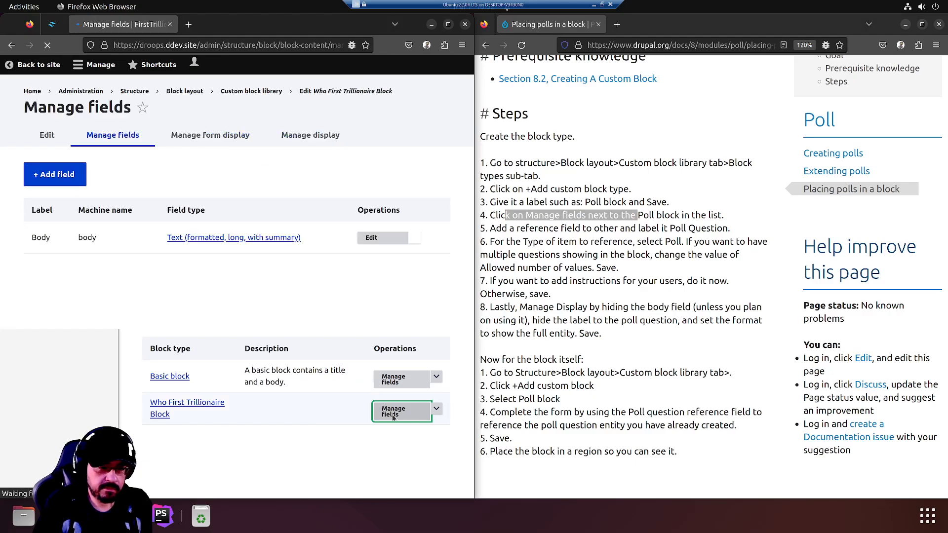
Add a new field of reference type "Other…" labelled "Poll Question" to the block type and continue to its settings
click(572, 228)
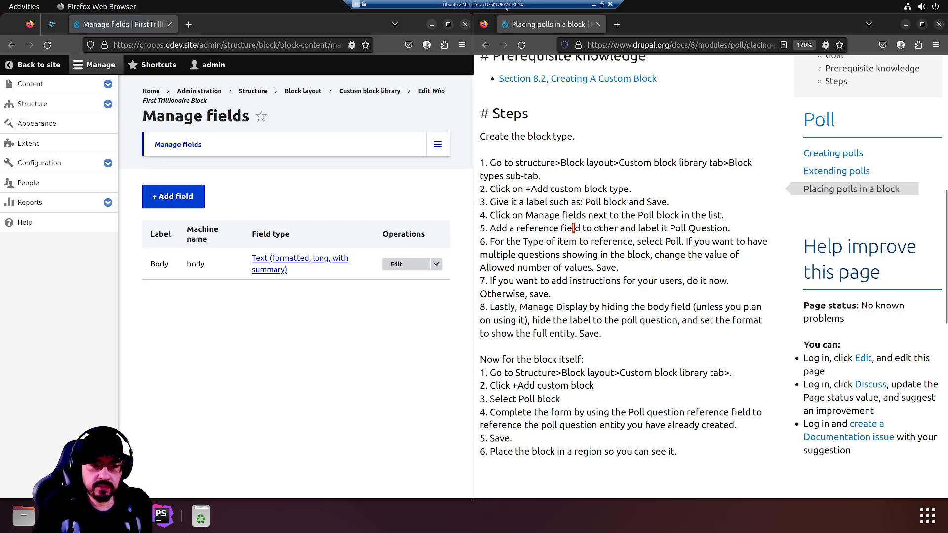
drag(630, 228, 701, 228)
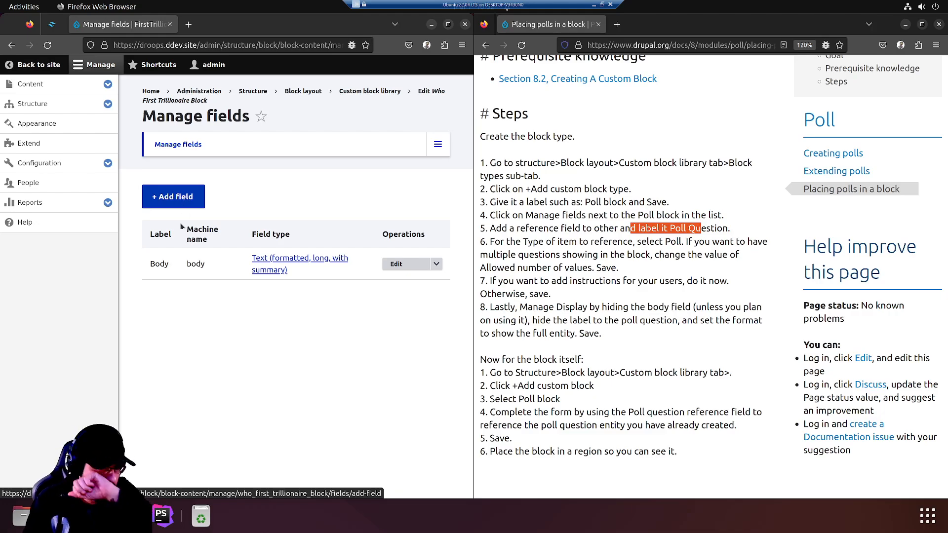
click(188, 198)
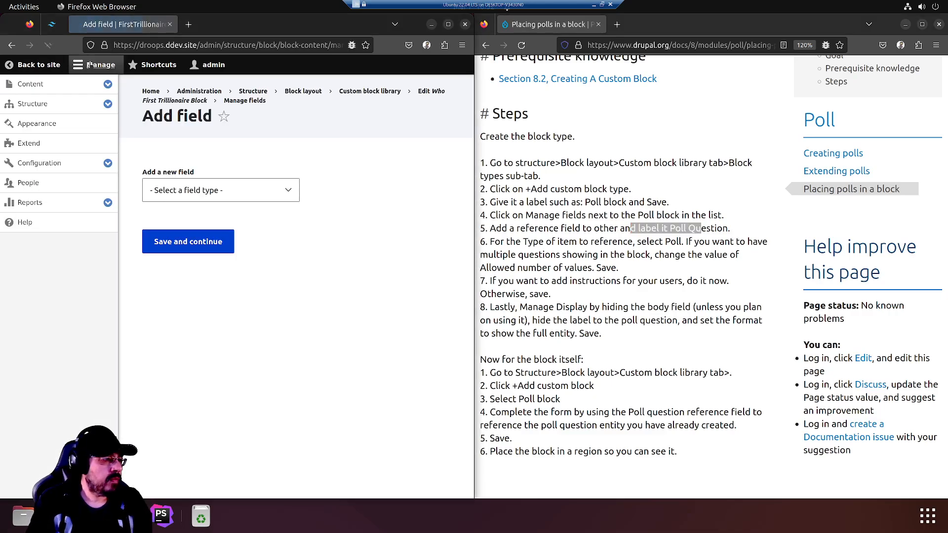
click(89, 65)
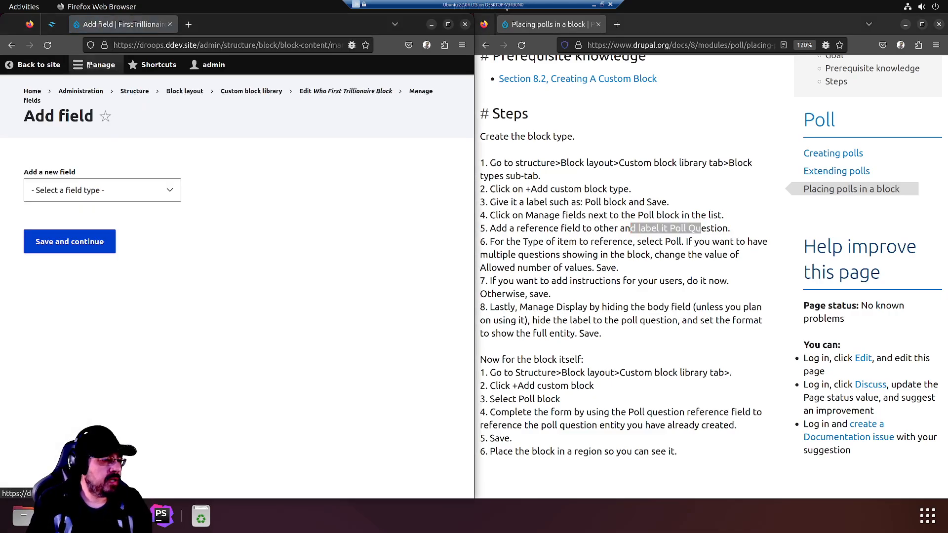
click(164, 190)
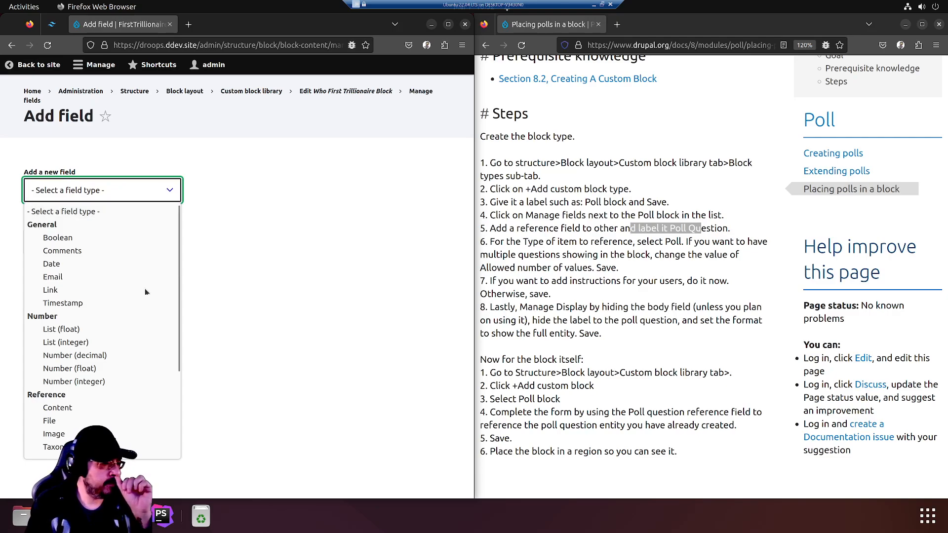
scroll(141, 300, down, 3)
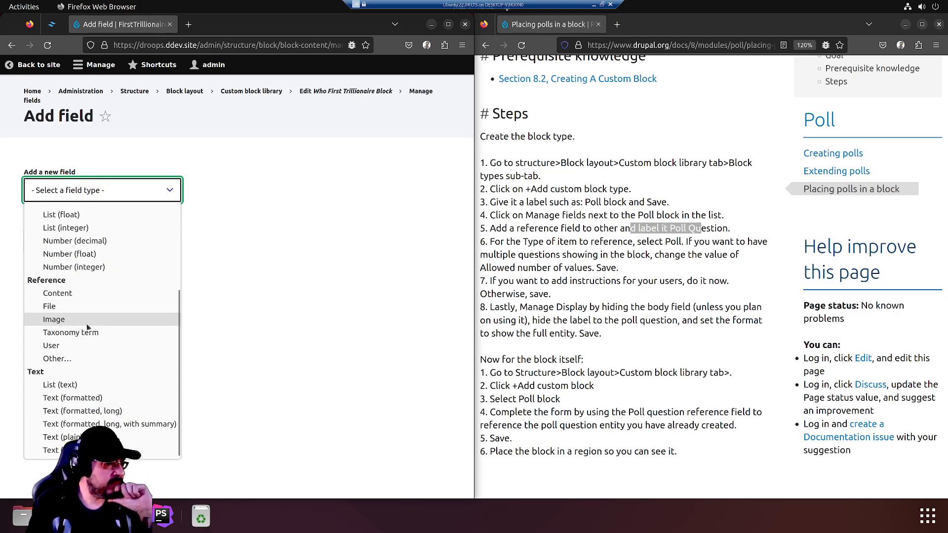
click(82, 358)
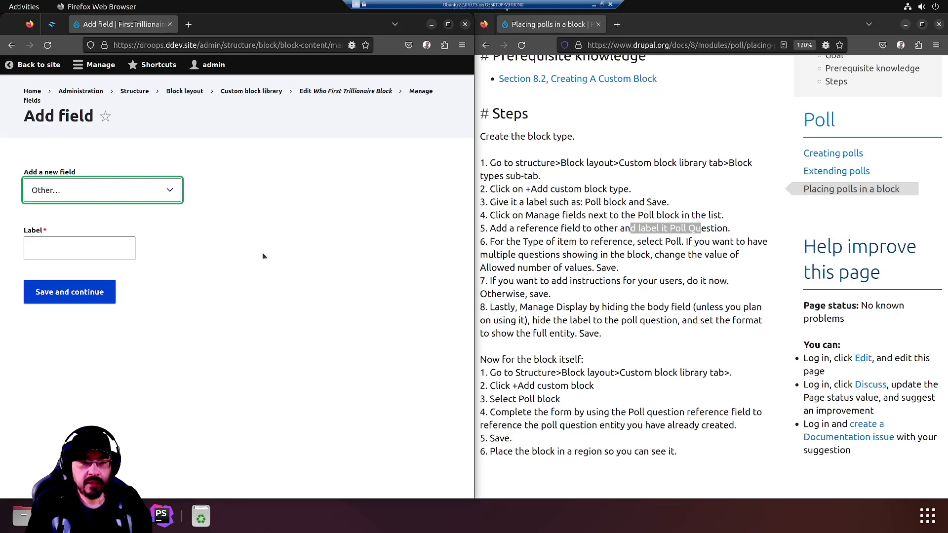
click(85, 247)
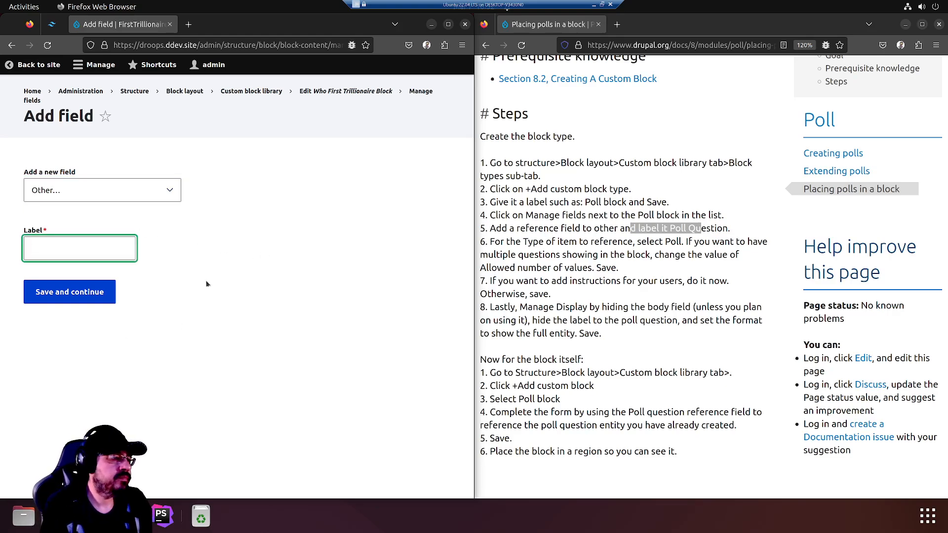
text(Poll Question)
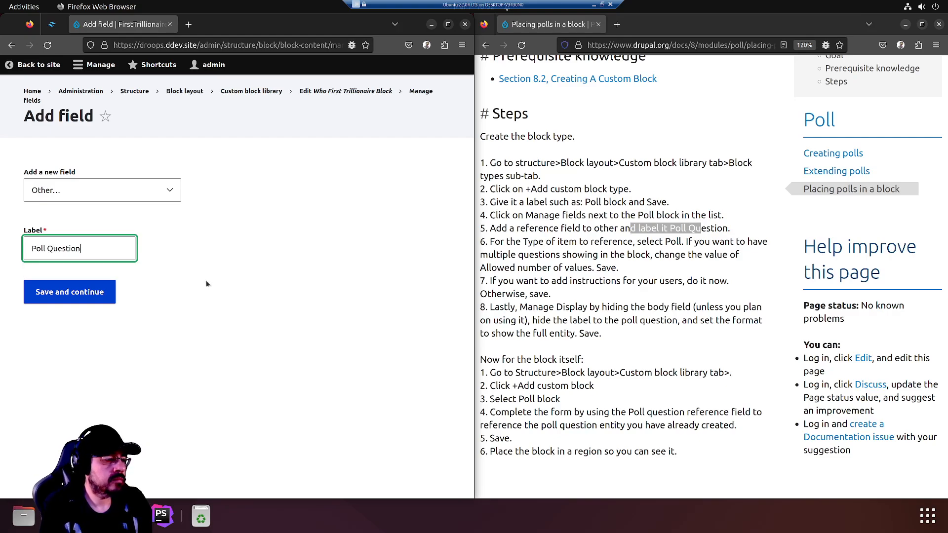
click(80, 295)
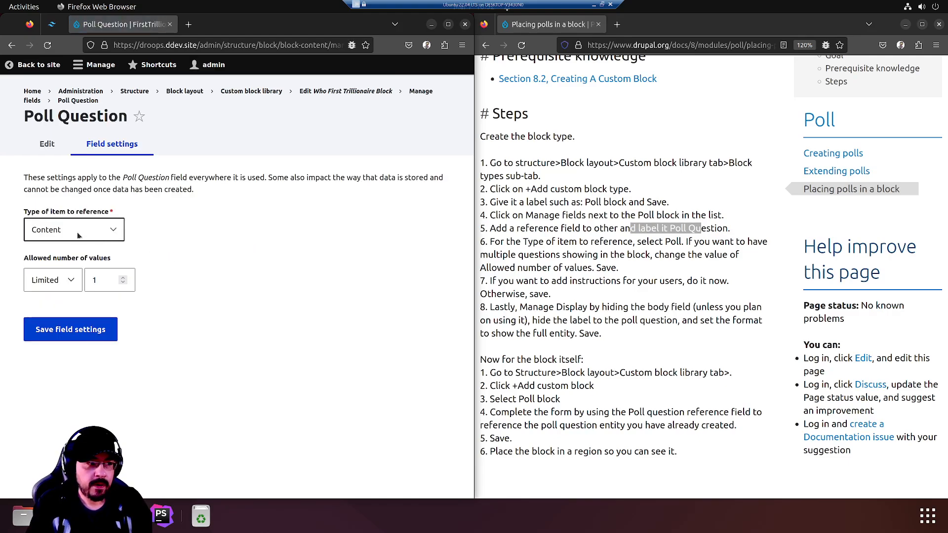
Set the Poll Question field's type of item to reference to Poll, check the guide's remaining steps, and save the field settings
click(94, 232)
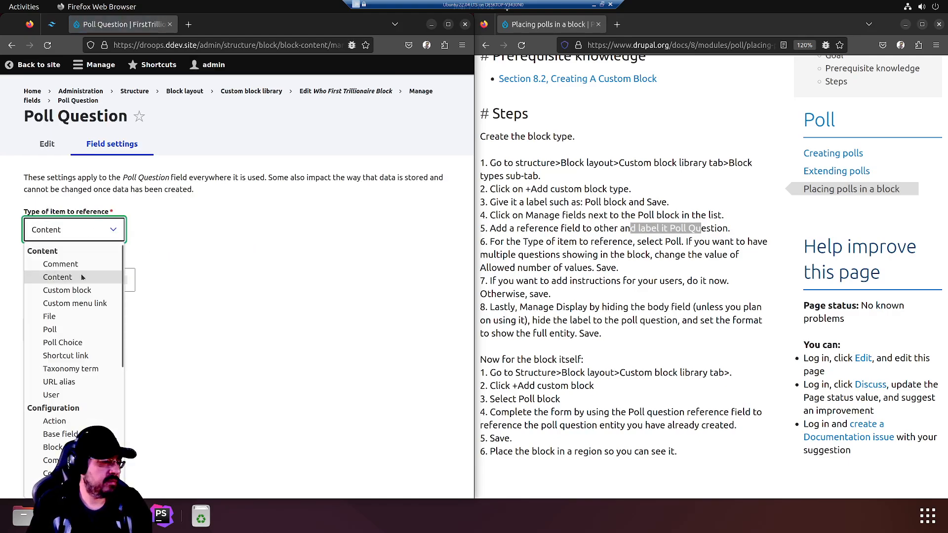
click(82, 334)
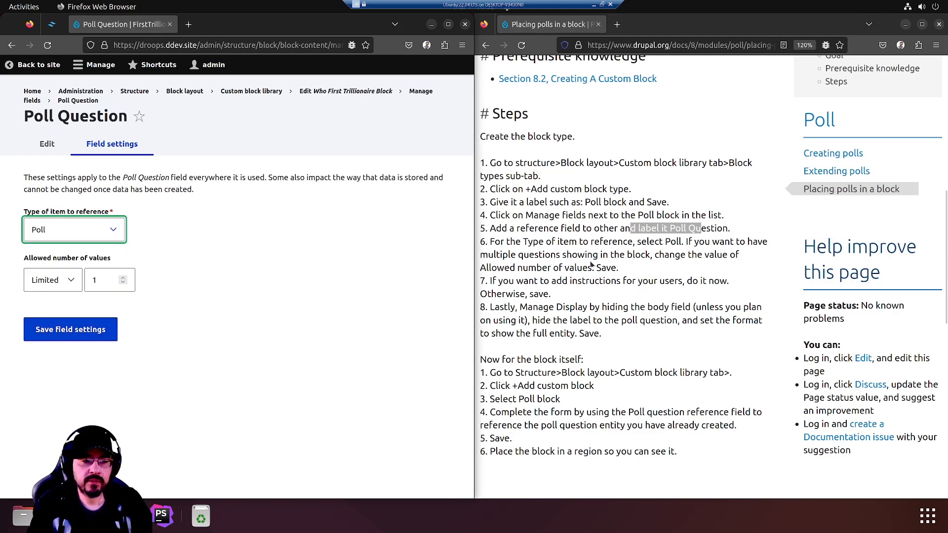
click(640, 268)
scroll(546, 253, down, 2)
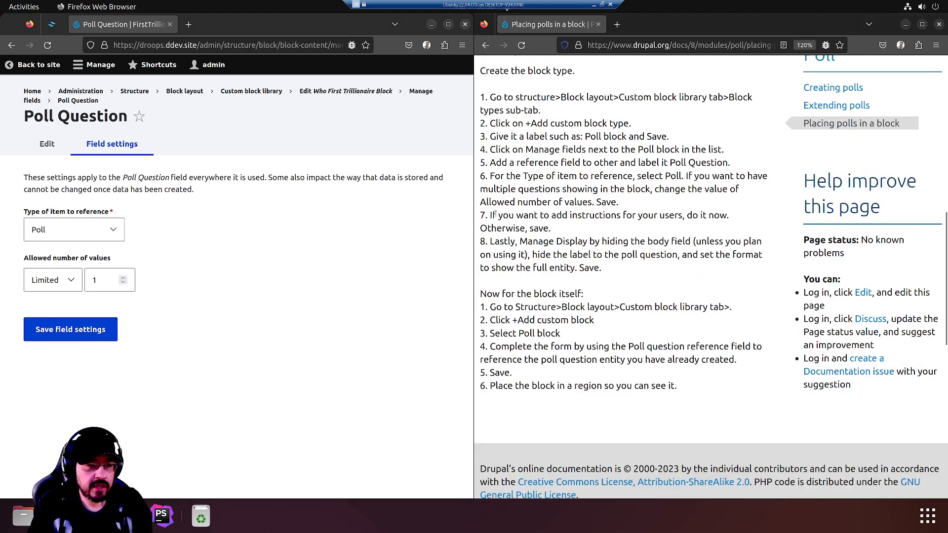
drag(491, 226, 586, 227)
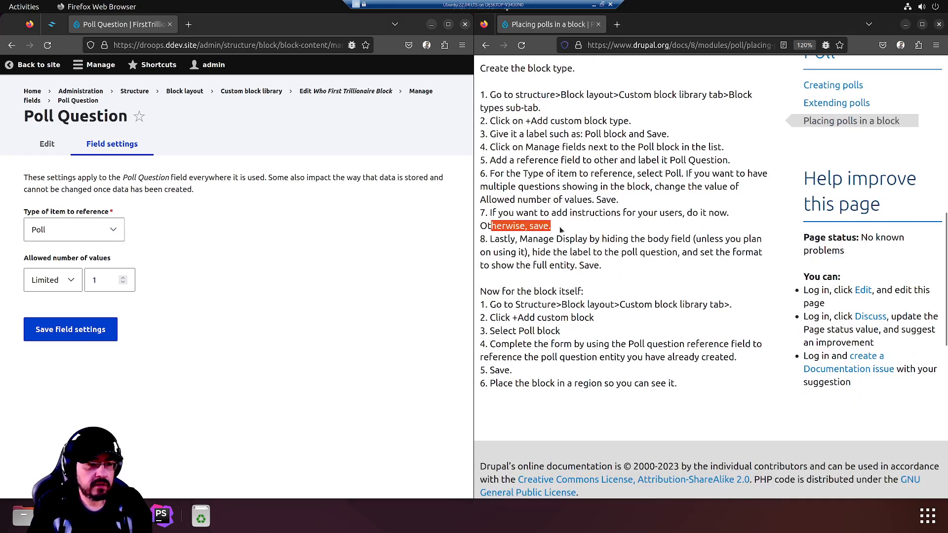
scroll(561, 230, down, 2)
drag(539, 174, 619, 185)
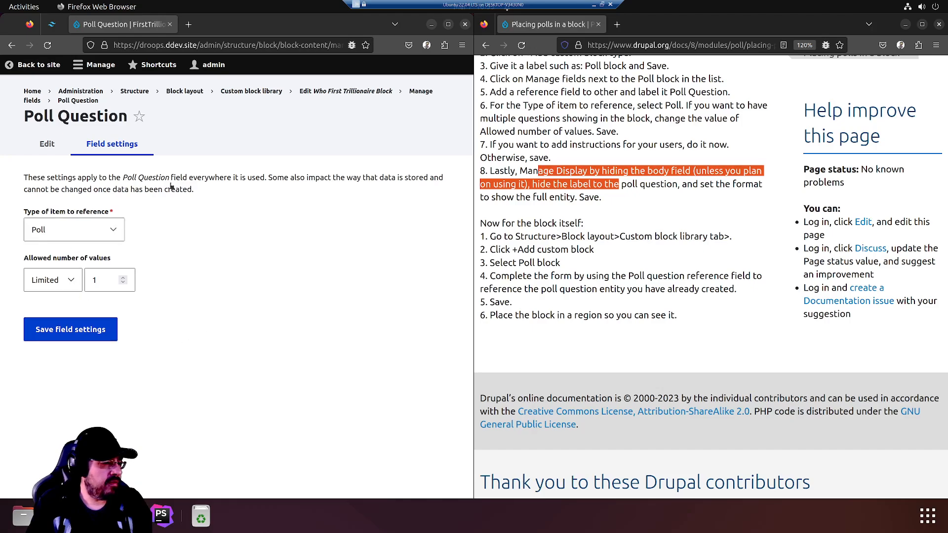
click(68, 332)
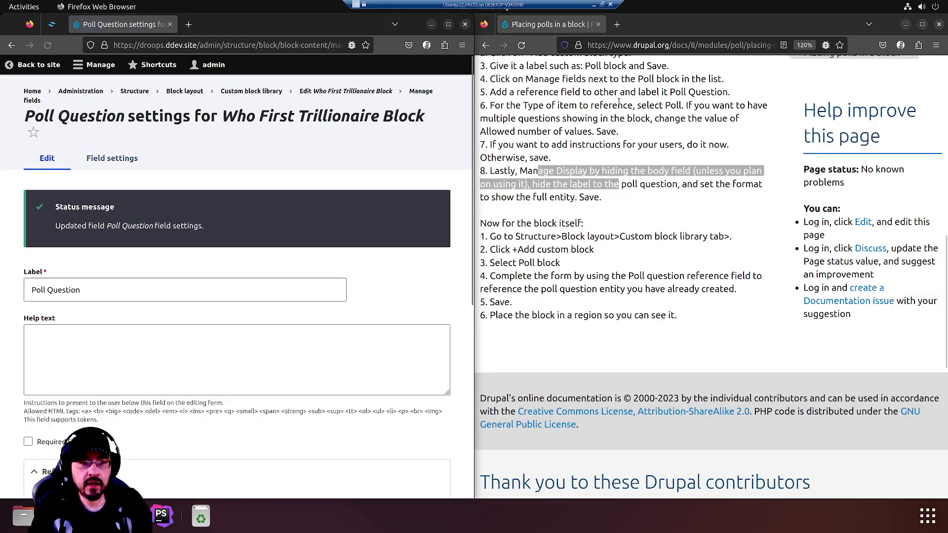
click(707, 121)
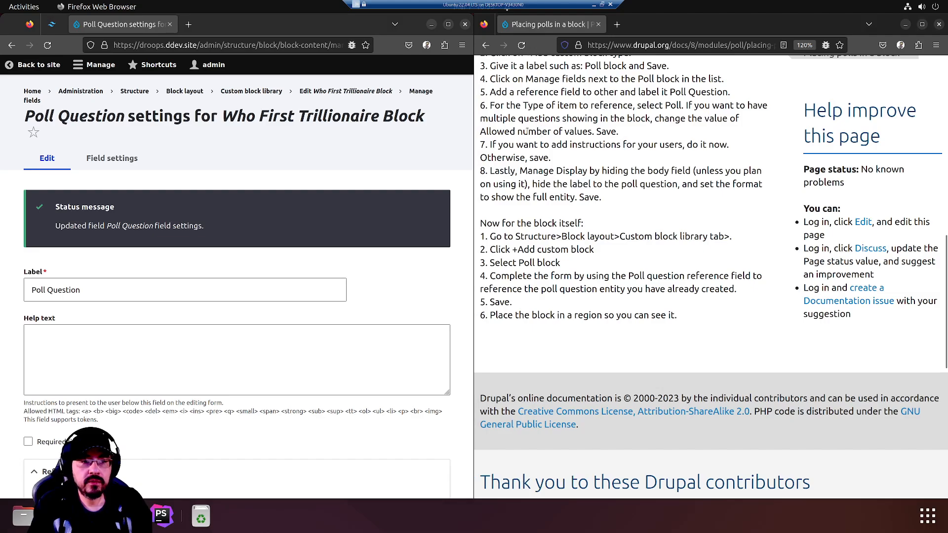
Check the guide's advice on multiple questions and user instructions, then save the Poll Question field's settings with help text left empty and the default options
drag(509, 131, 625, 119)
click(566, 134)
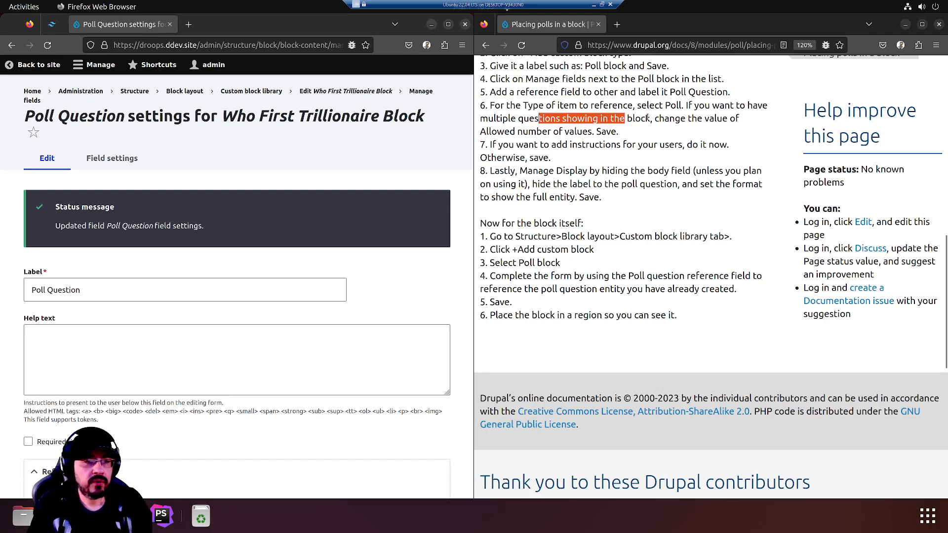
click(513, 117)
click(352, 165)
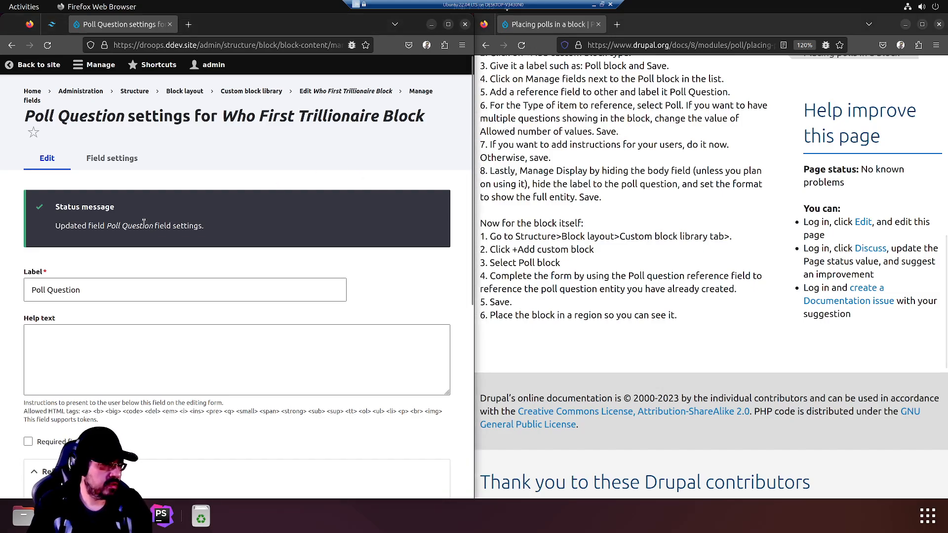
scroll(216, 161, down, 3)
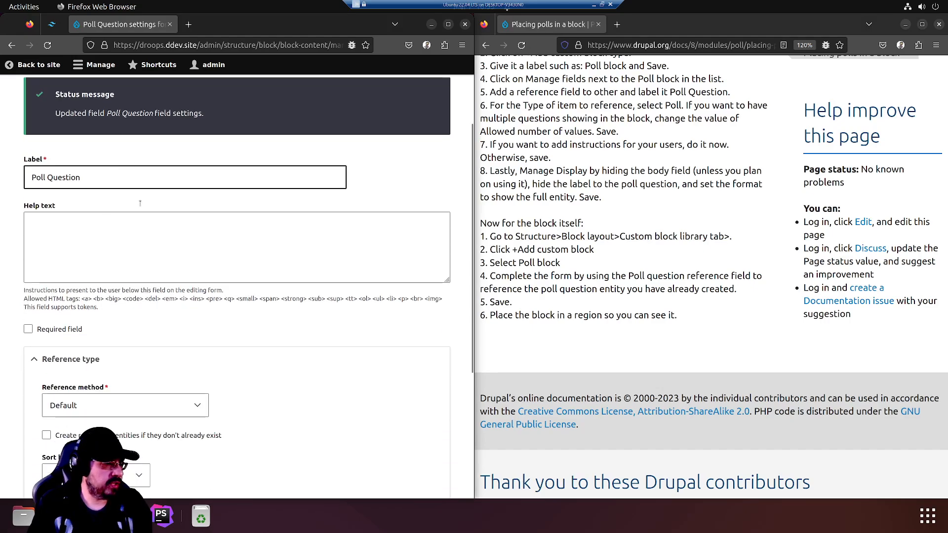
scroll(413, 206, down, 3)
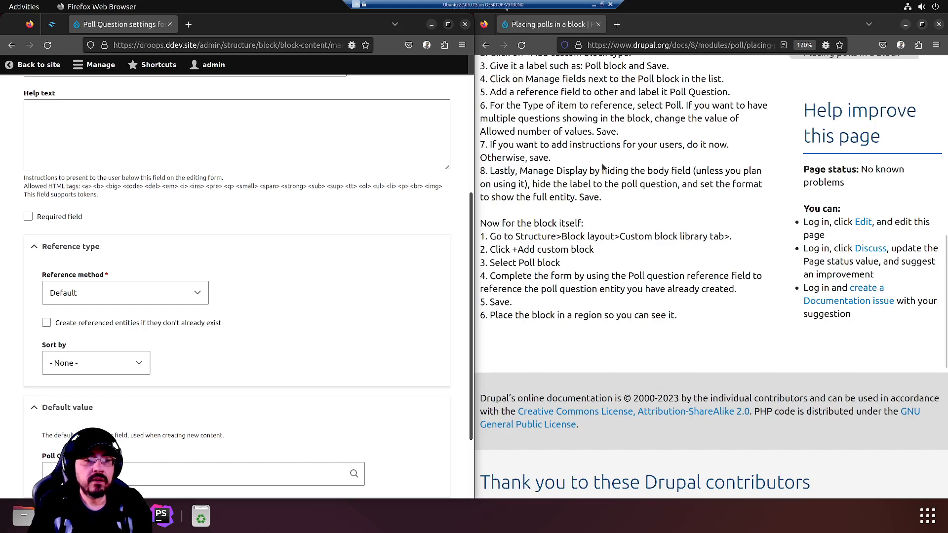
scroll(396, 188, down, 1)
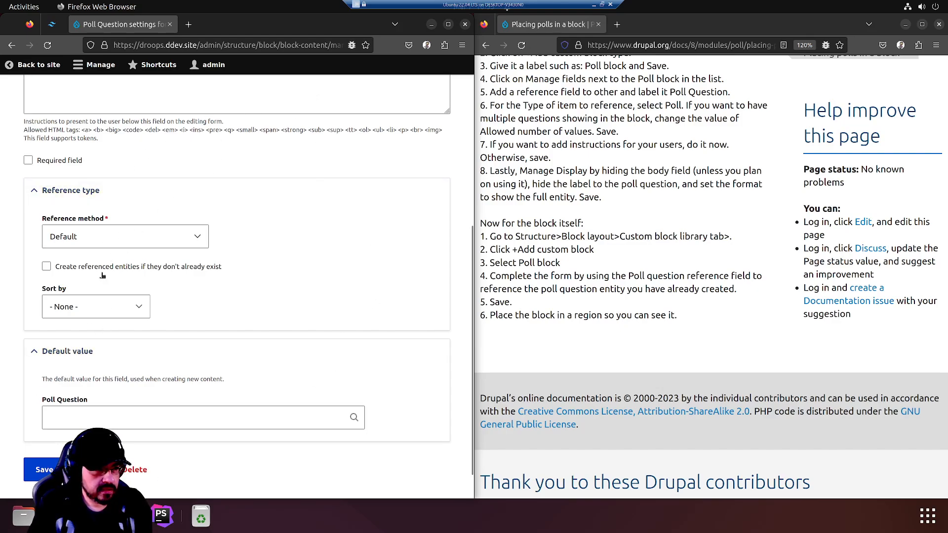
scroll(352, 181, down, 1)
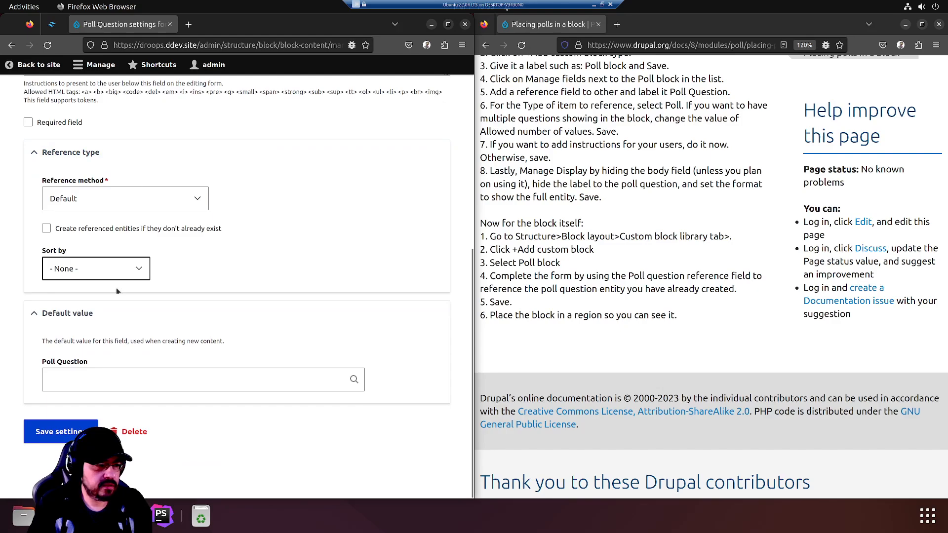
click(54, 438)
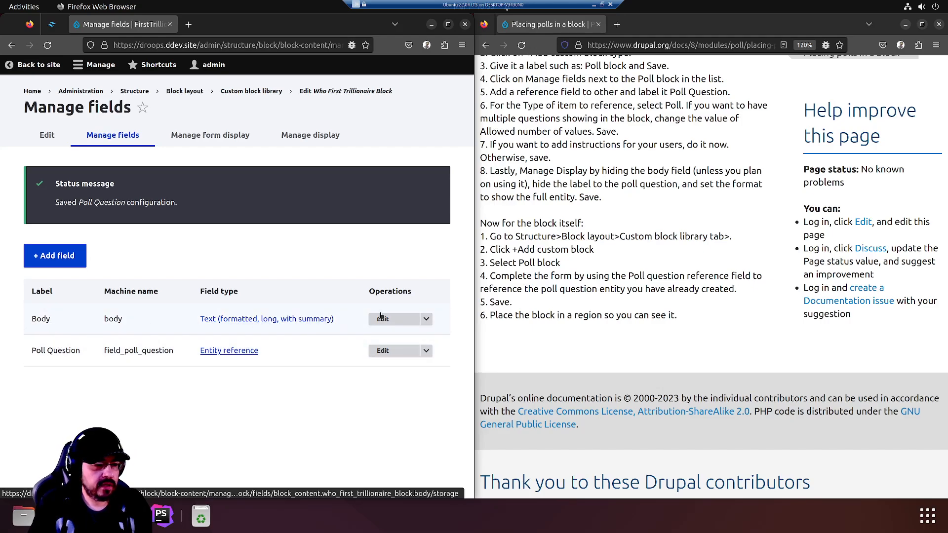
click(426, 319)
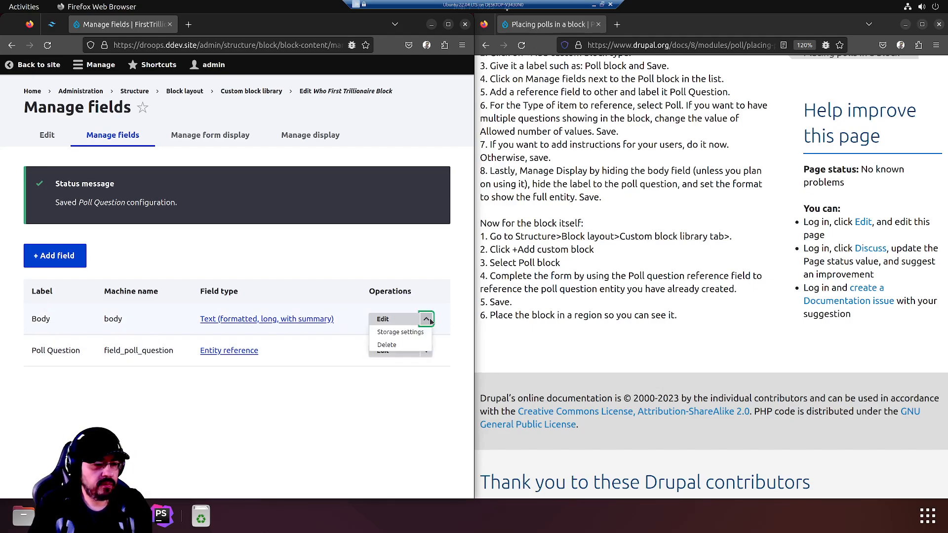
click(428, 332)
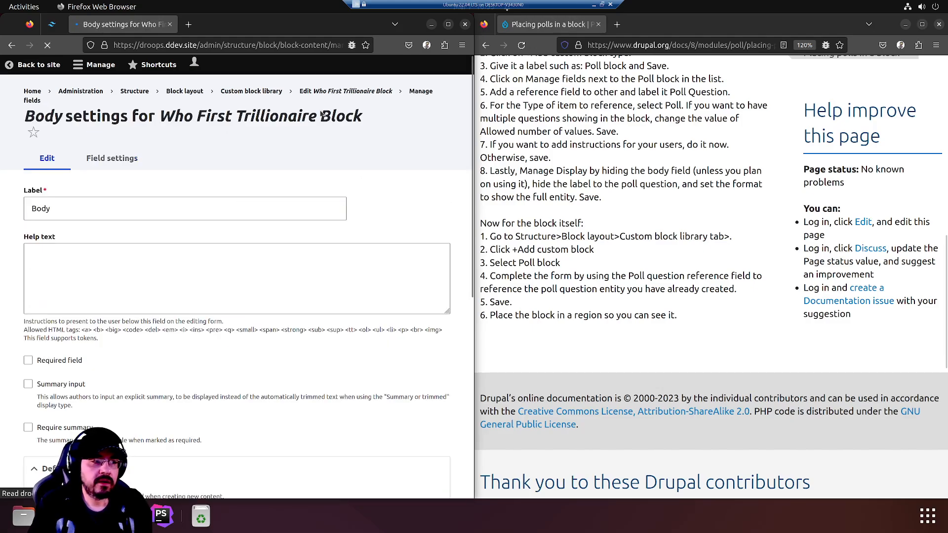
click(11, 45)
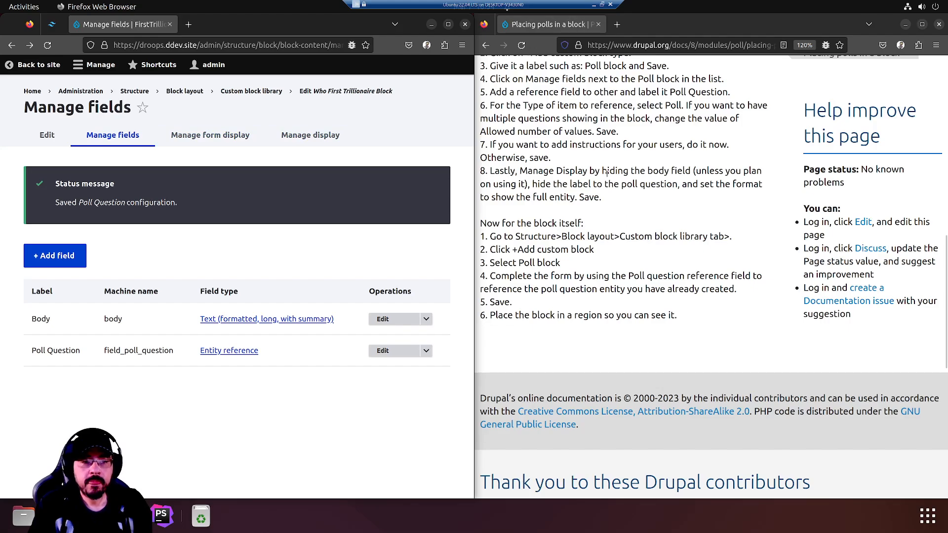
Open the display management page of the Who First Trillionaire Block type and review the guide's display instructions in step 8
click(310, 135)
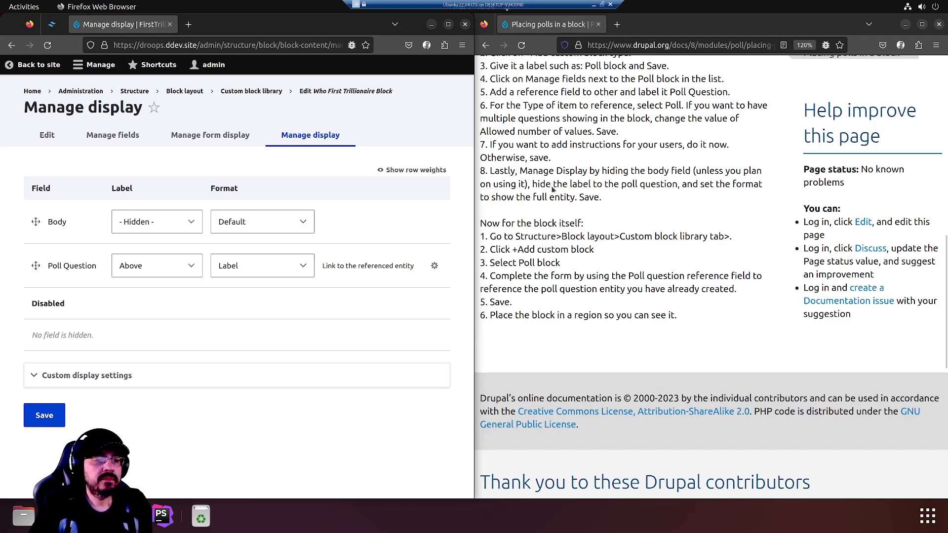
drag(570, 171, 700, 172)
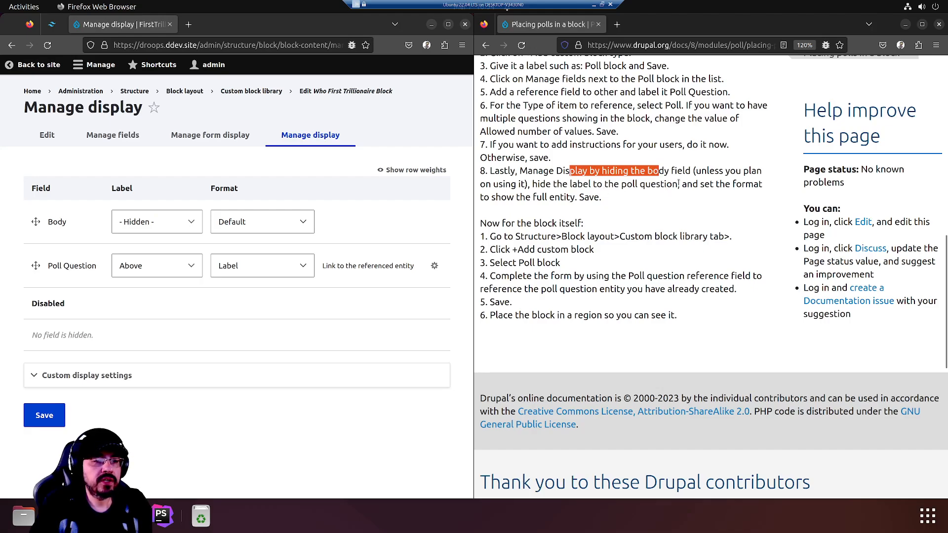
drag(682, 184, 689, 199)
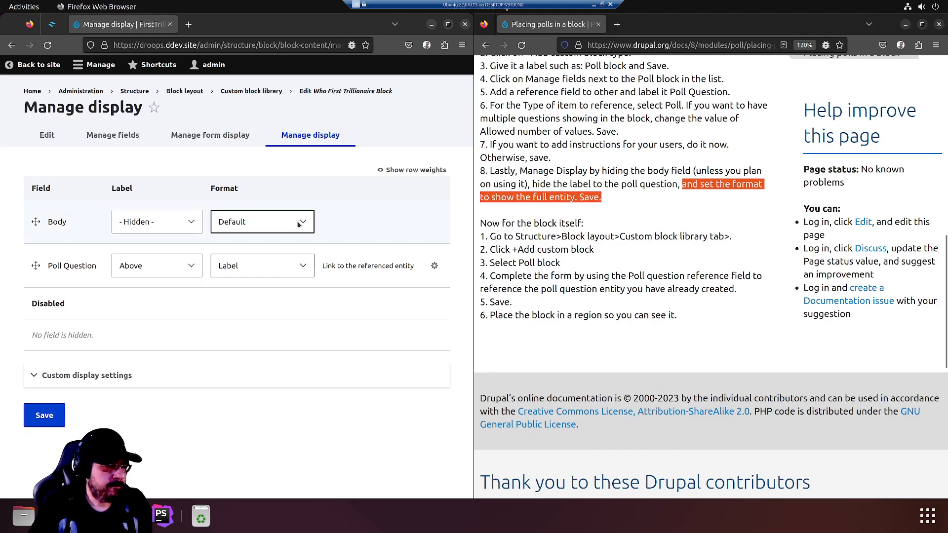
click(491, 170)
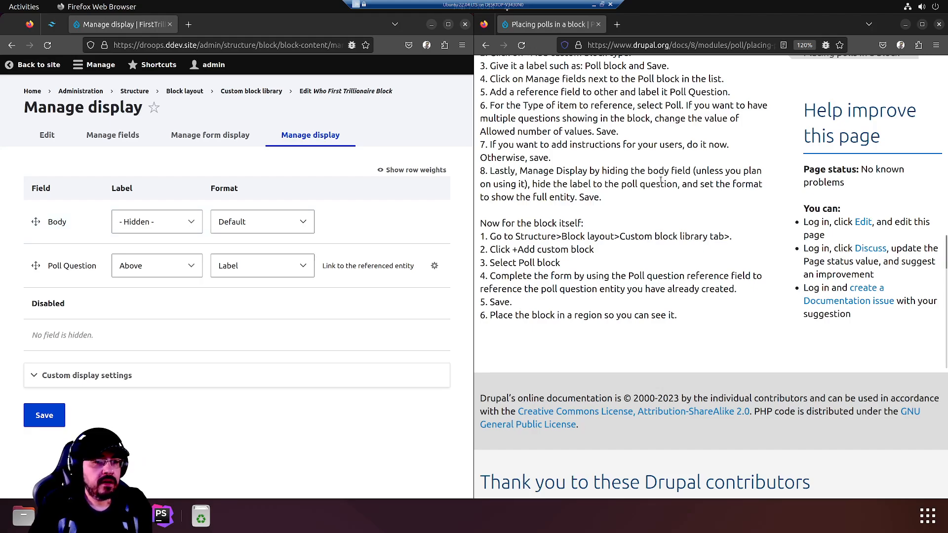
Hide the Body field from the block type's display by moving it into the Disabled section
click(279, 223)
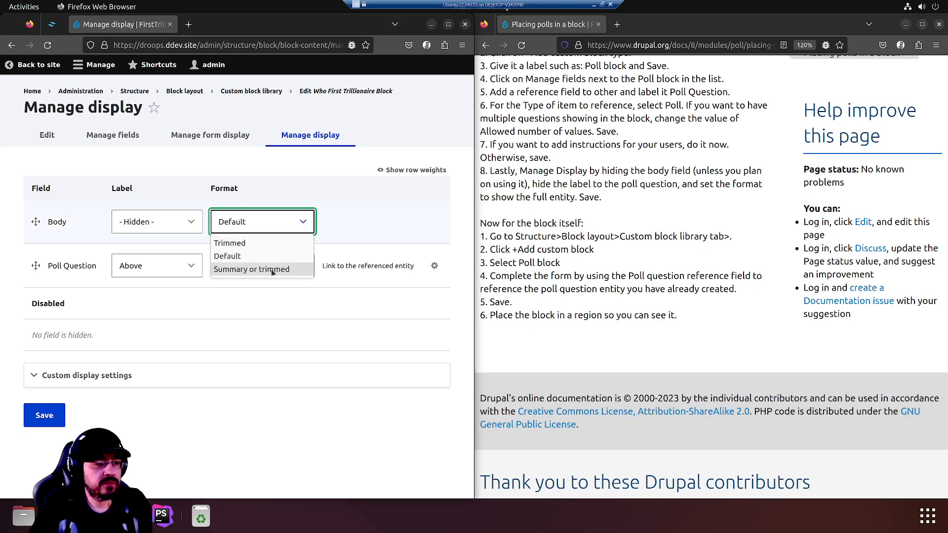
click(345, 212)
click(35, 225)
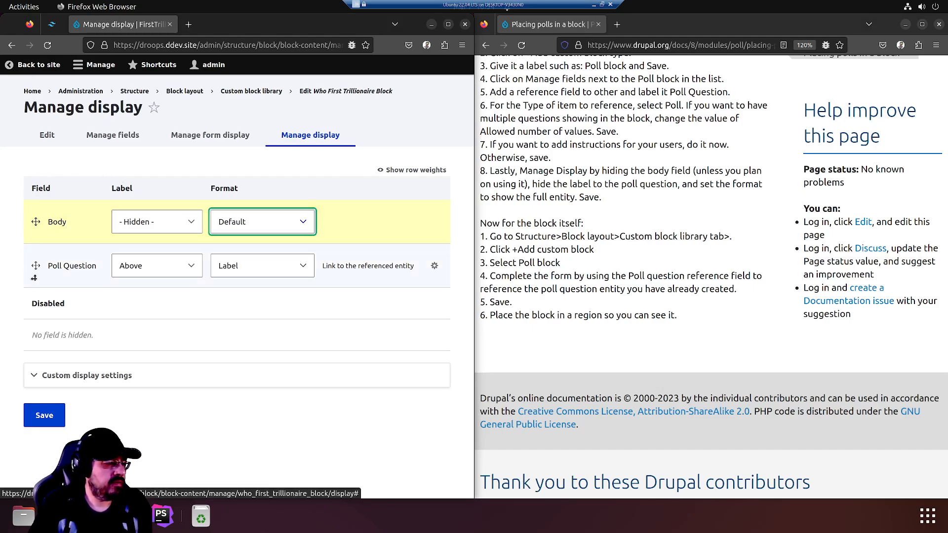
drag(122, 343, 11, 338)
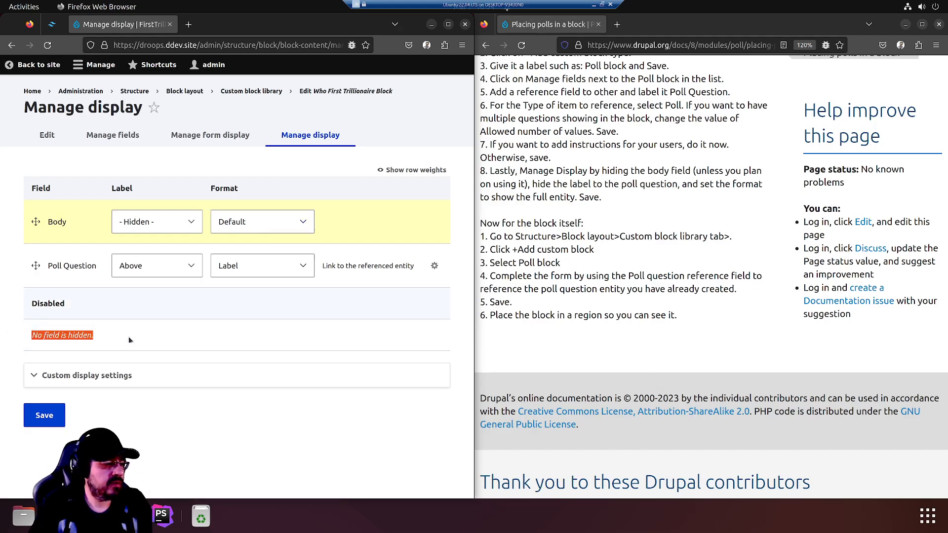
drag(36, 221, 40, 330)
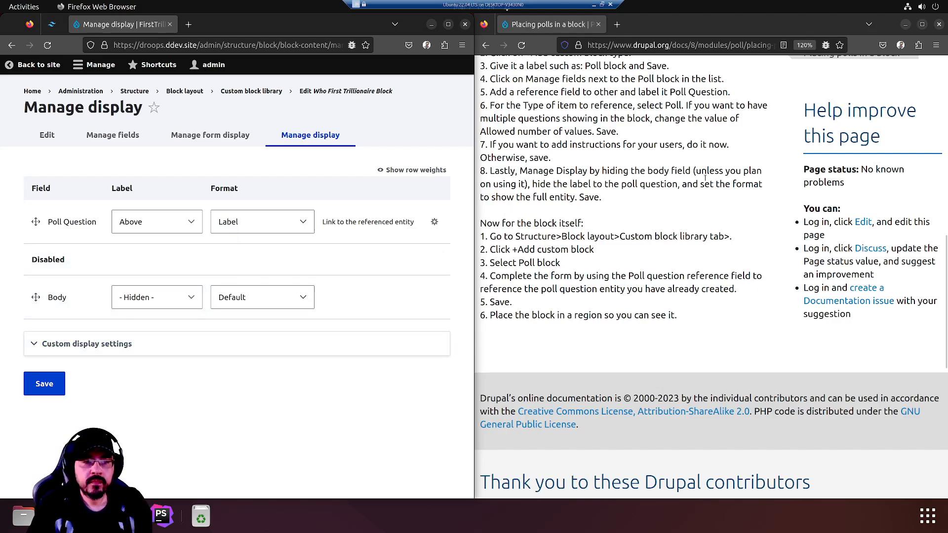
As the guide instructs, set the label display of the Poll Question field to "- Hidden -"
drag(539, 184, 672, 184)
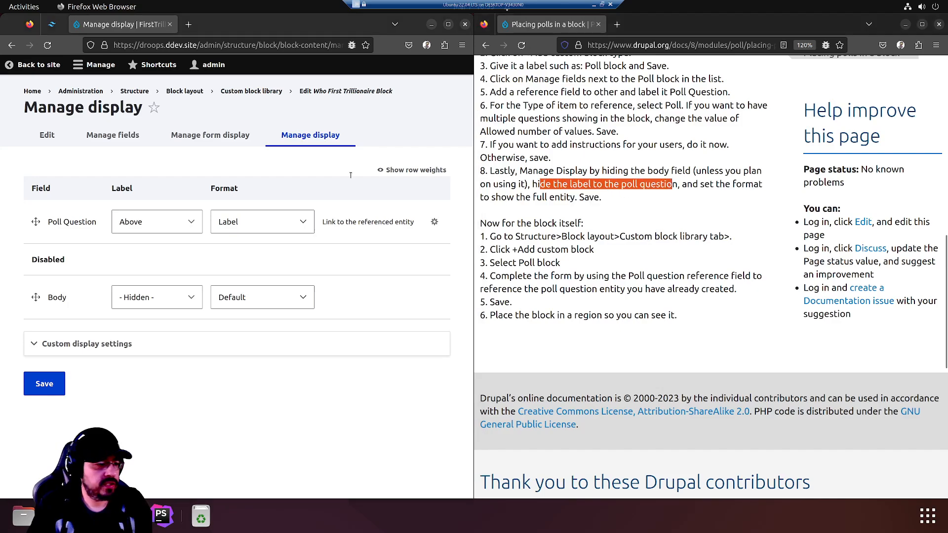
click(151, 228)
click(139, 193)
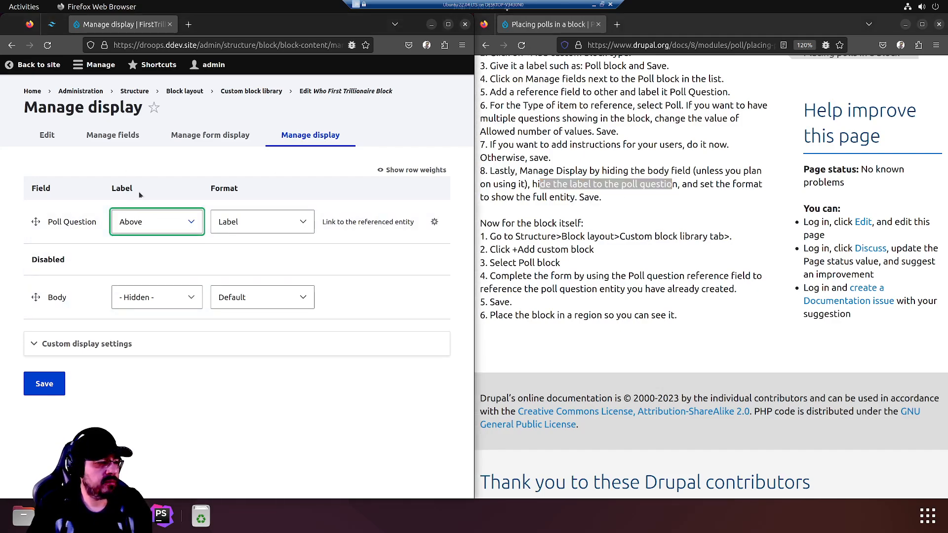
double_click(126, 189)
click(224, 228)
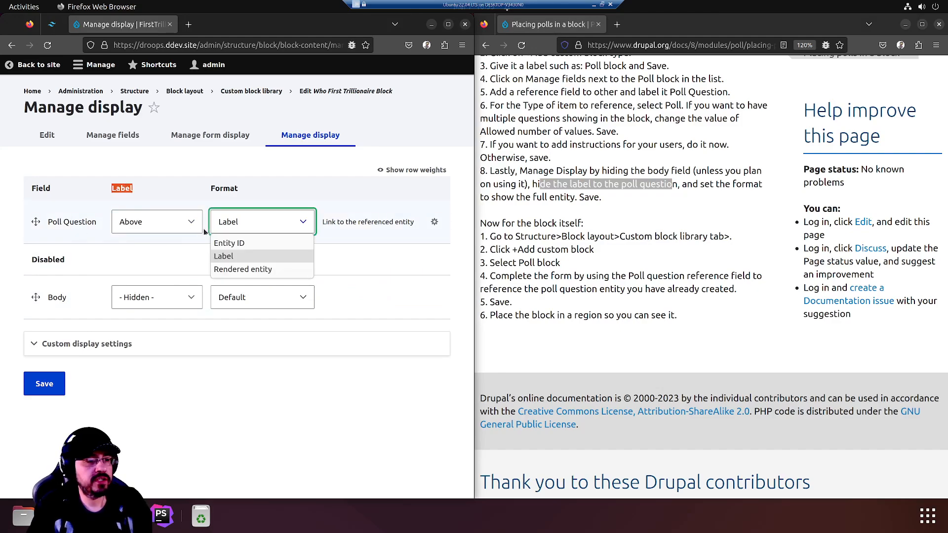
click(188, 227)
click(195, 225)
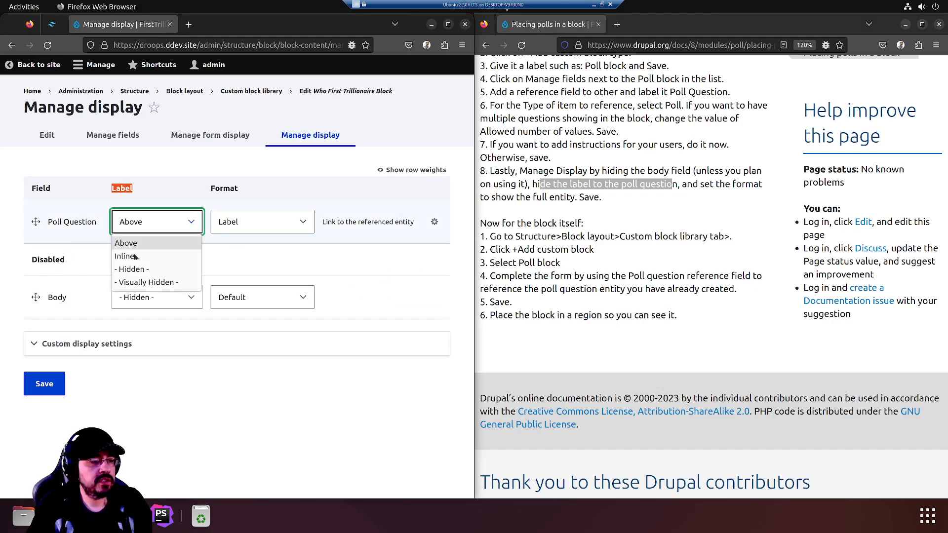
click(134, 270)
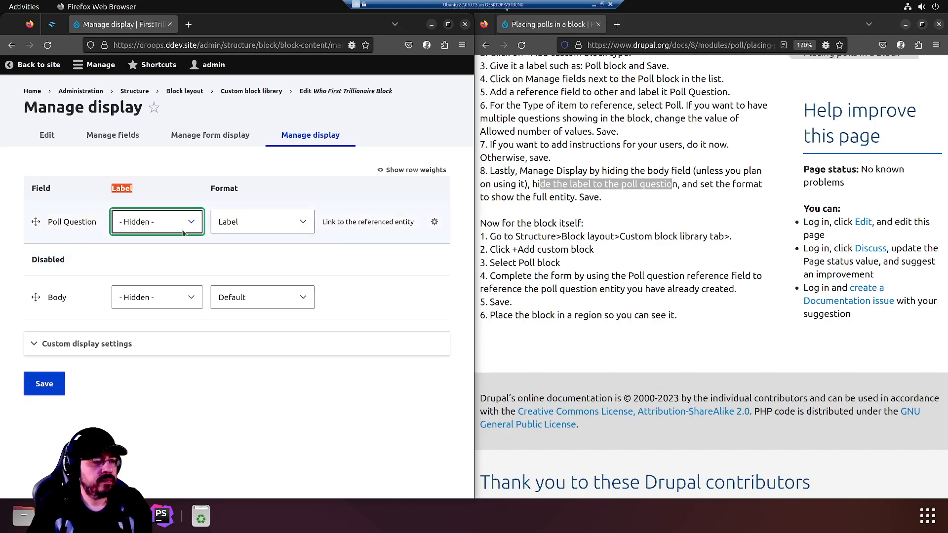
click(157, 223)
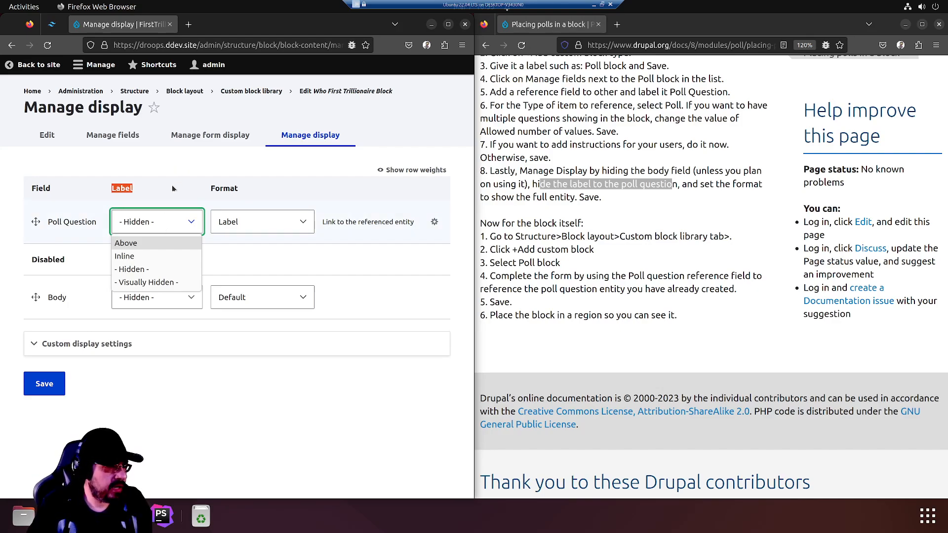
click(160, 223)
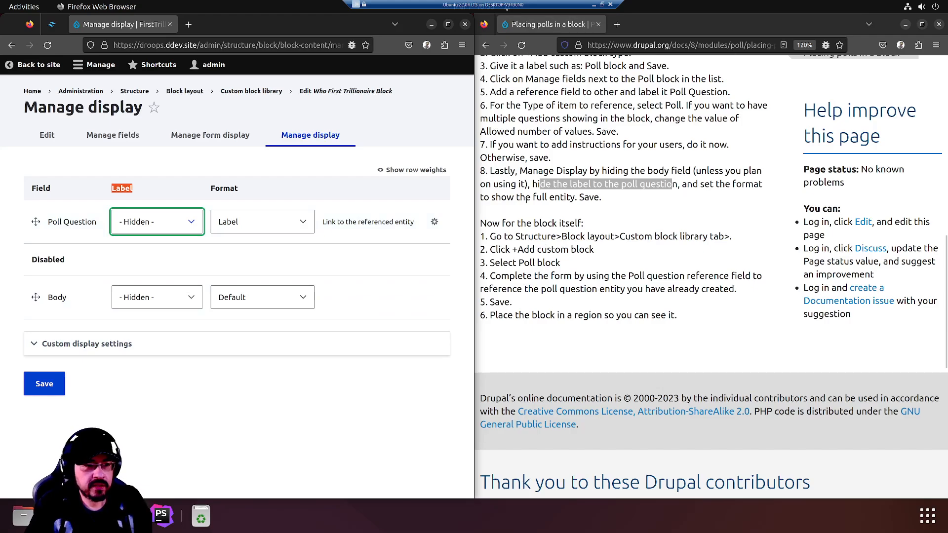
click(278, 206)
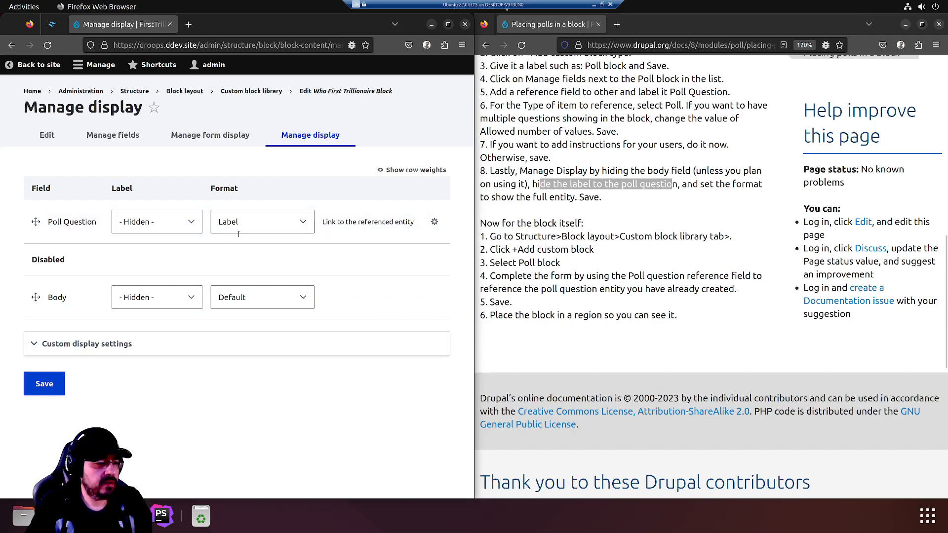
Set the Poll Question field's display format to "Rendered entity" and save the block type's display settings
click(231, 220)
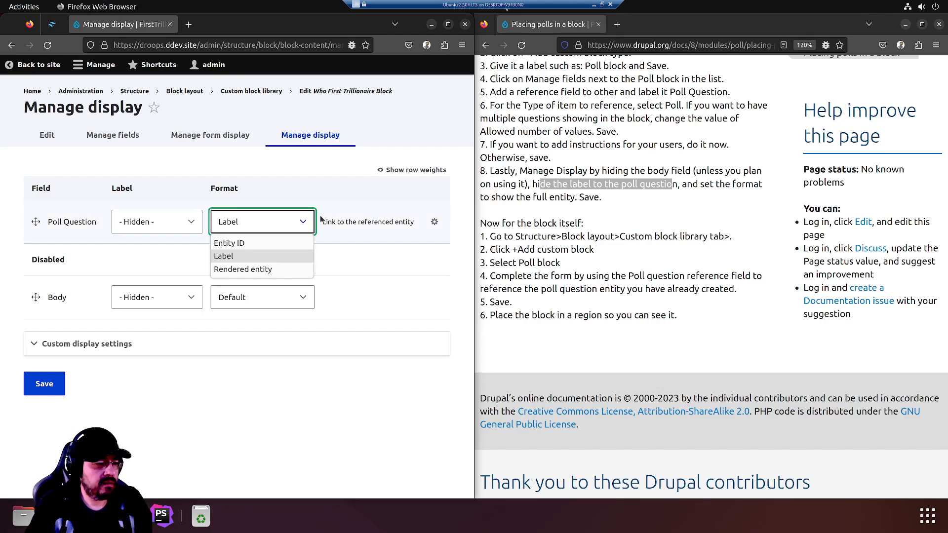
click(251, 224)
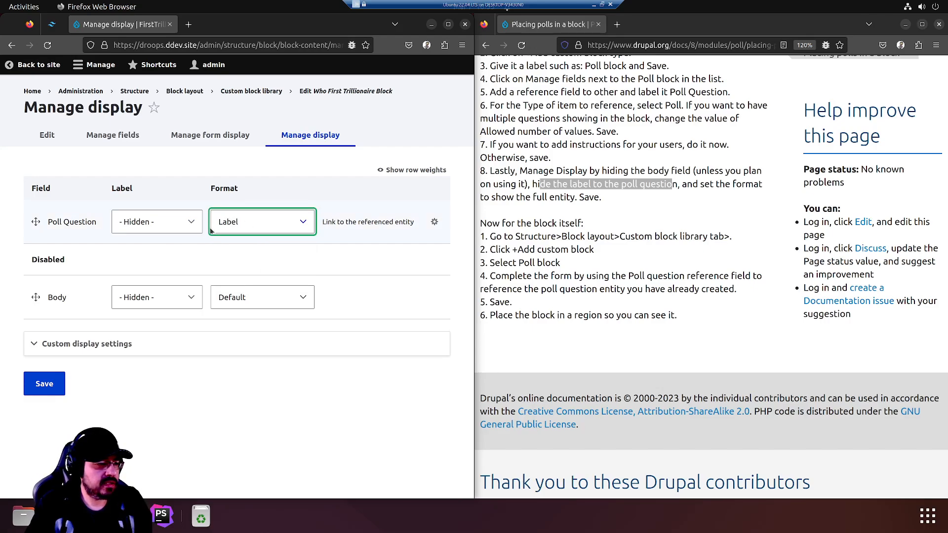
click(434, 222)
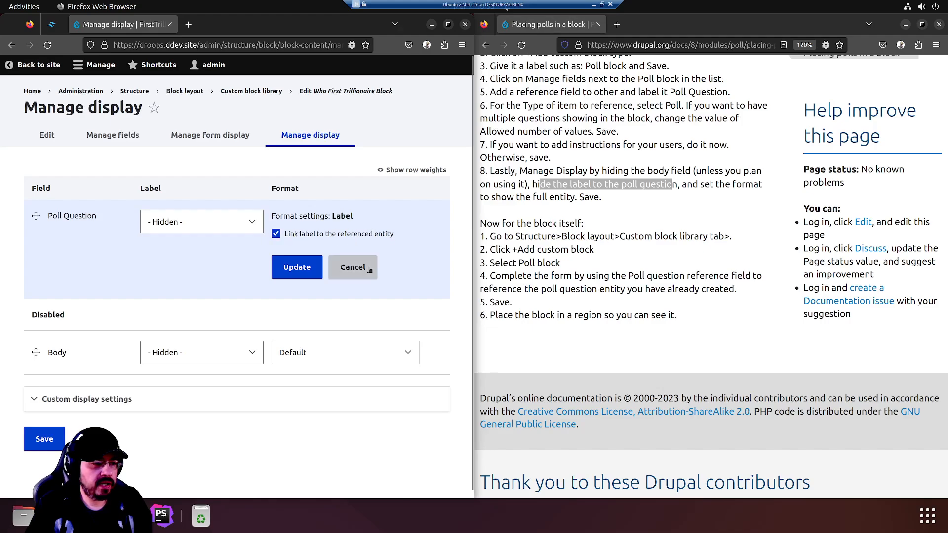
click(352, 267)
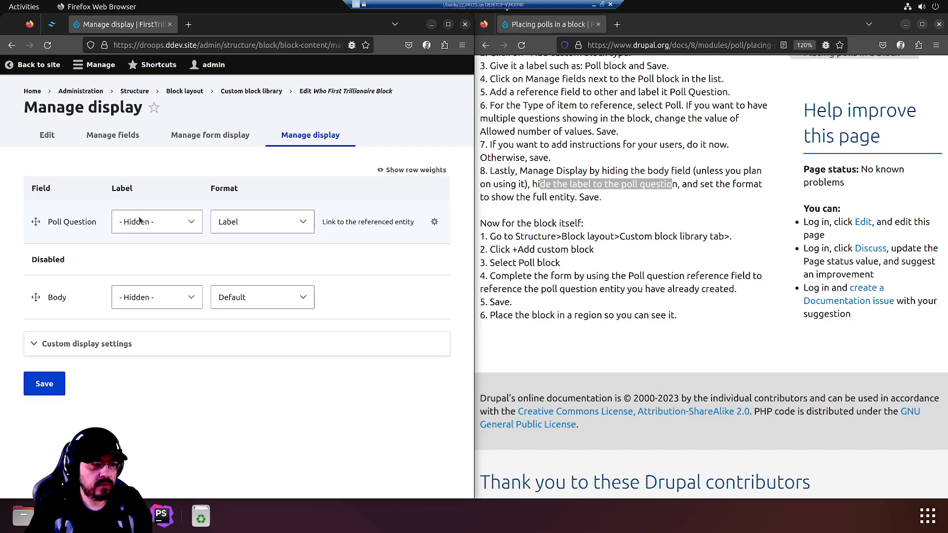
click(275, 224)
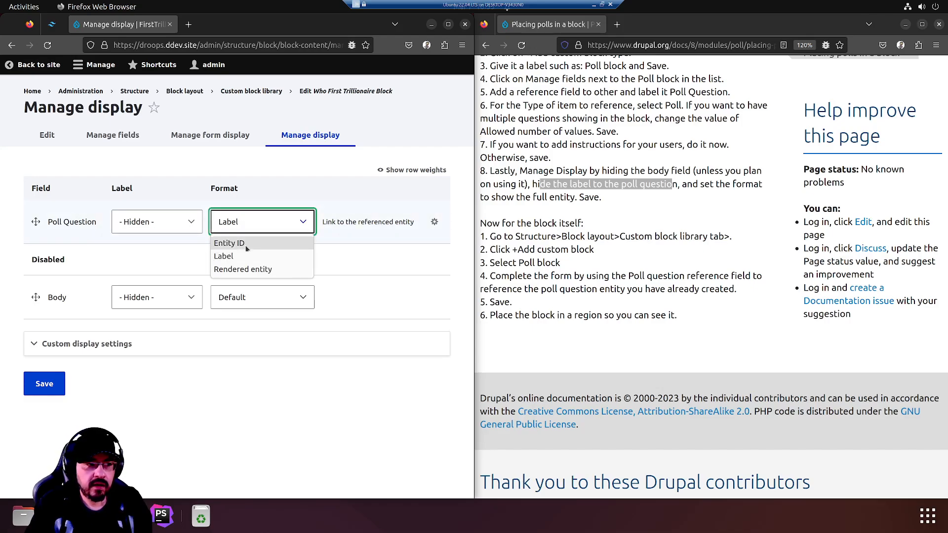
click(249, 270)
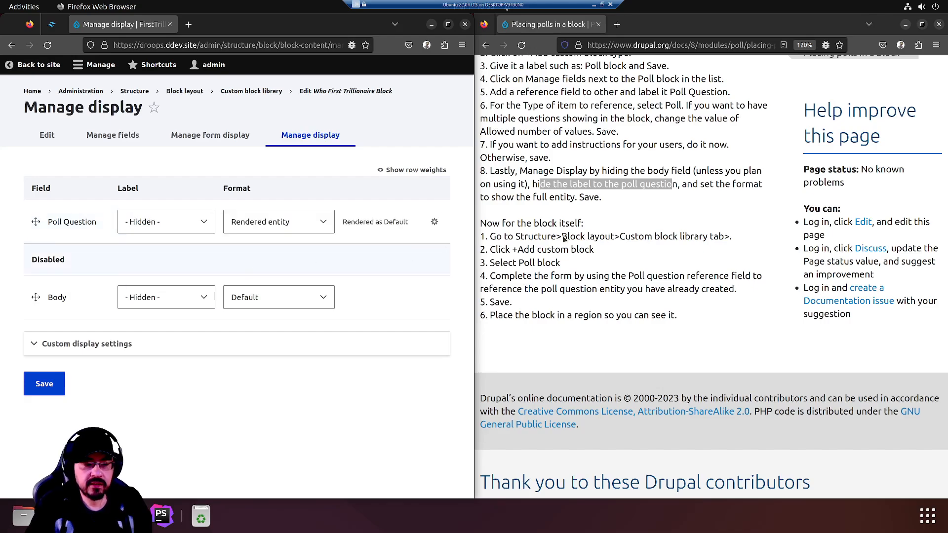
click(314, 225)
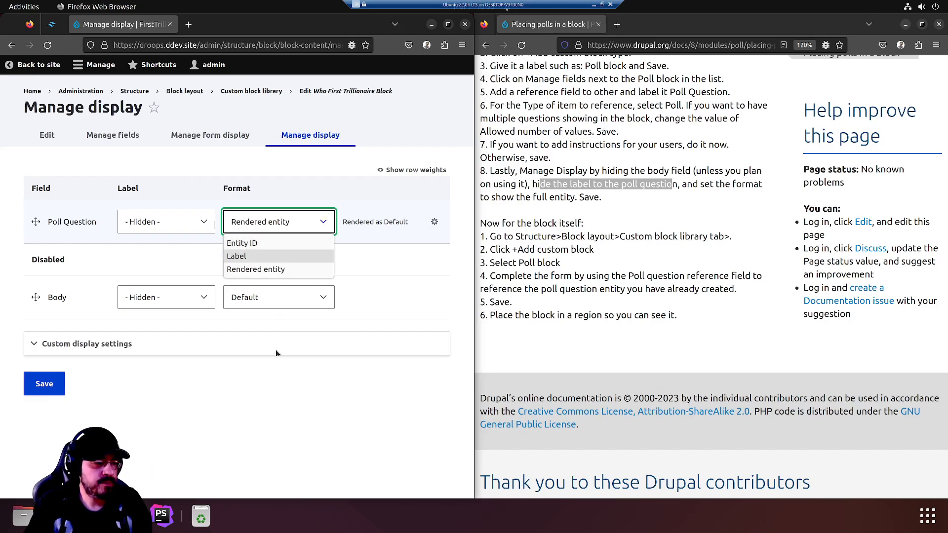
click(260, 380)
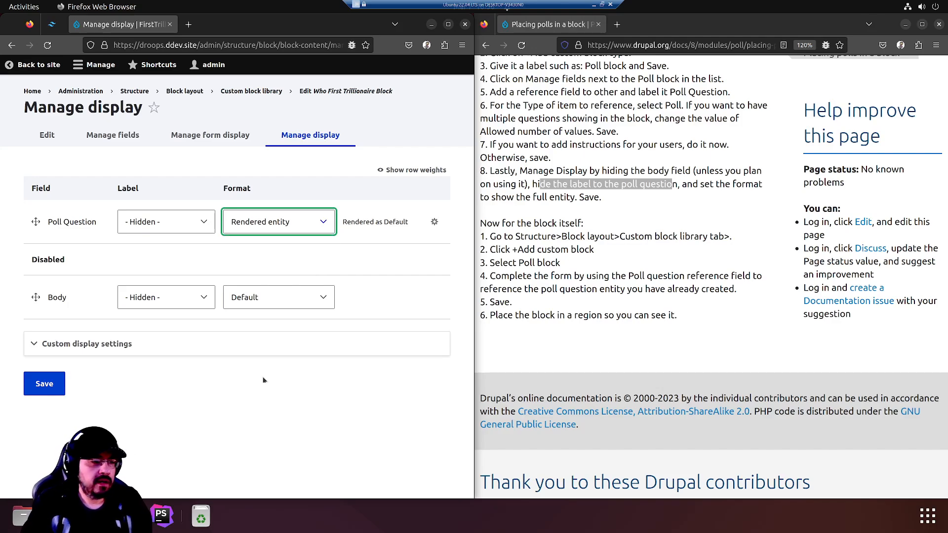
click(42, 389)
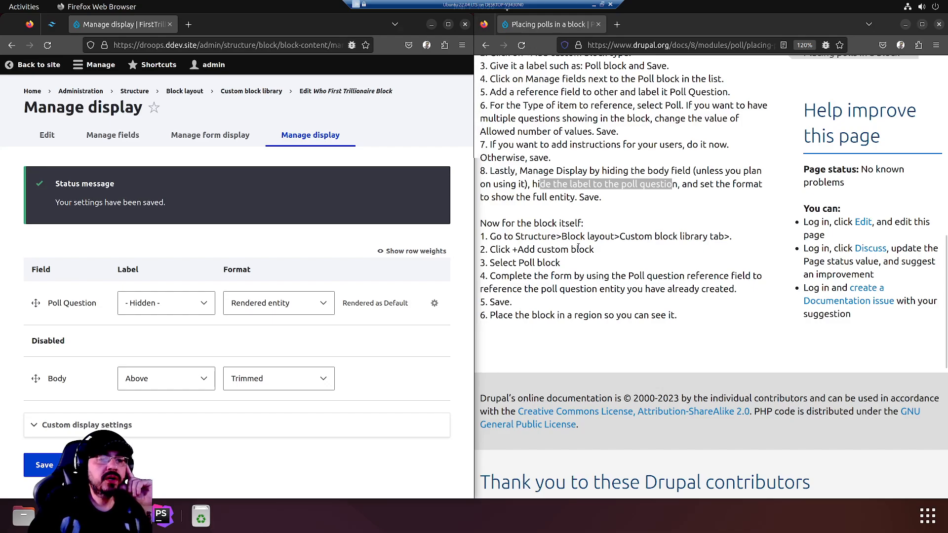
Follow step 1 of the guide's block instructions and open the custom block library from the site's block layout page
click(520, 238)
drag(563, 236, 714, 237)
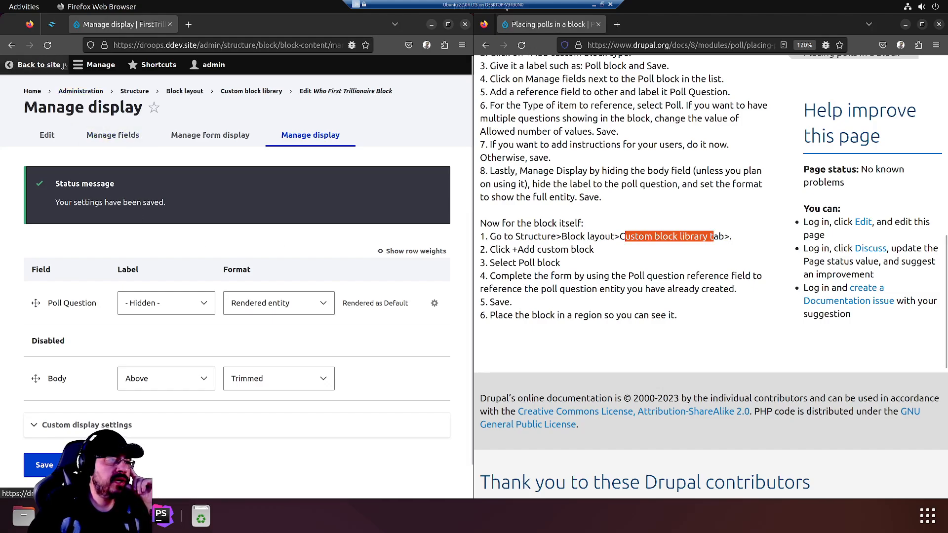
click(97, 65)
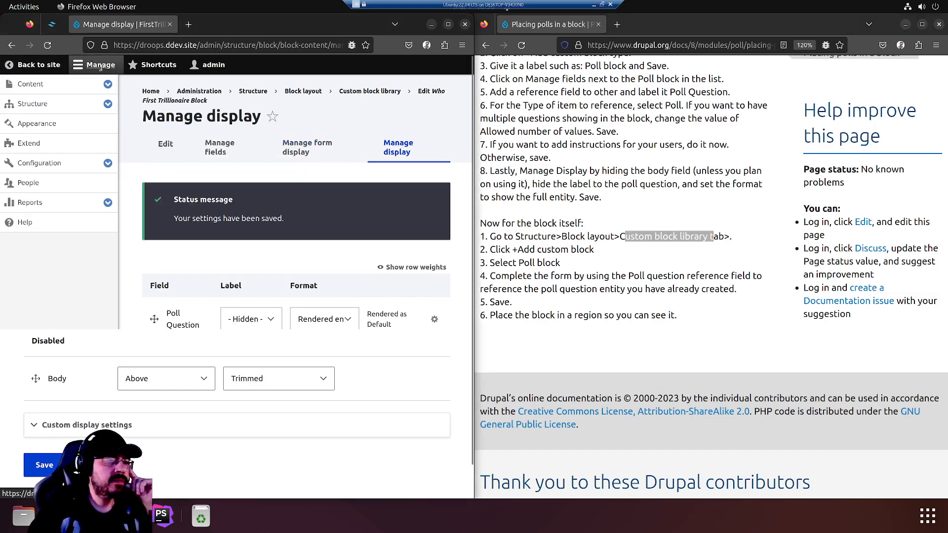
click(108, 104)
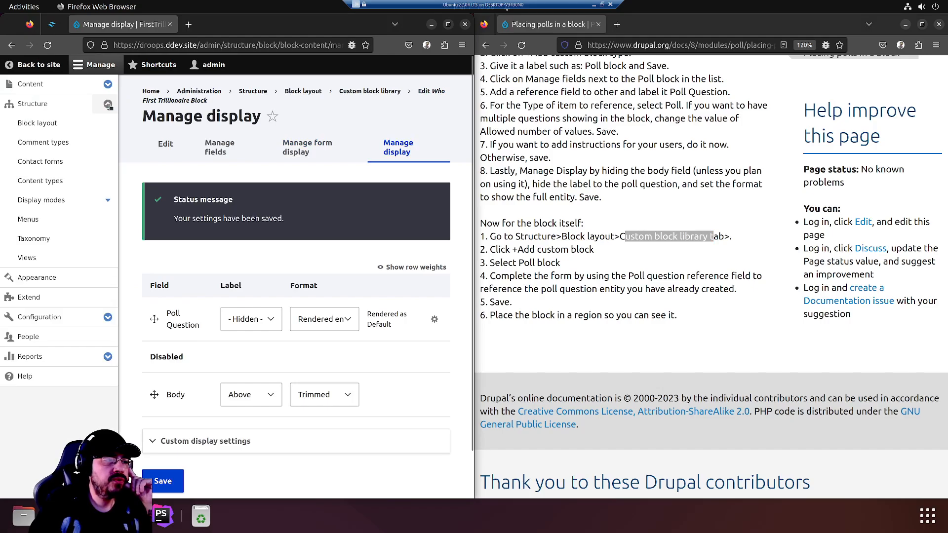
click(52, 123)
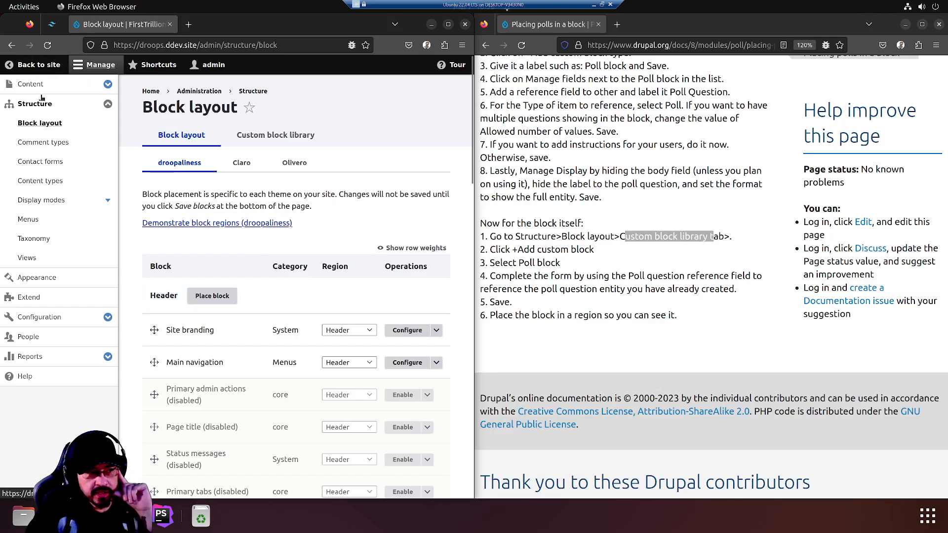
click(111, 64)
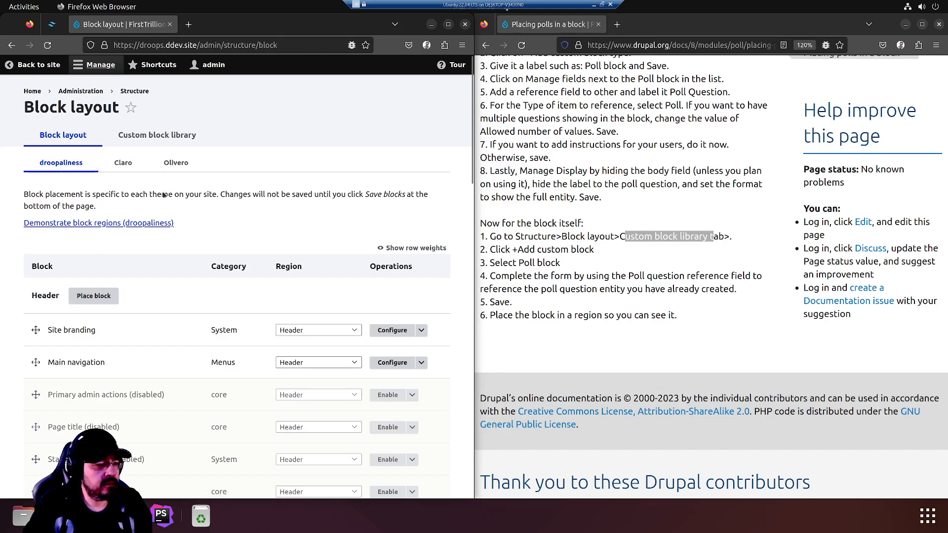
click(156, 136)
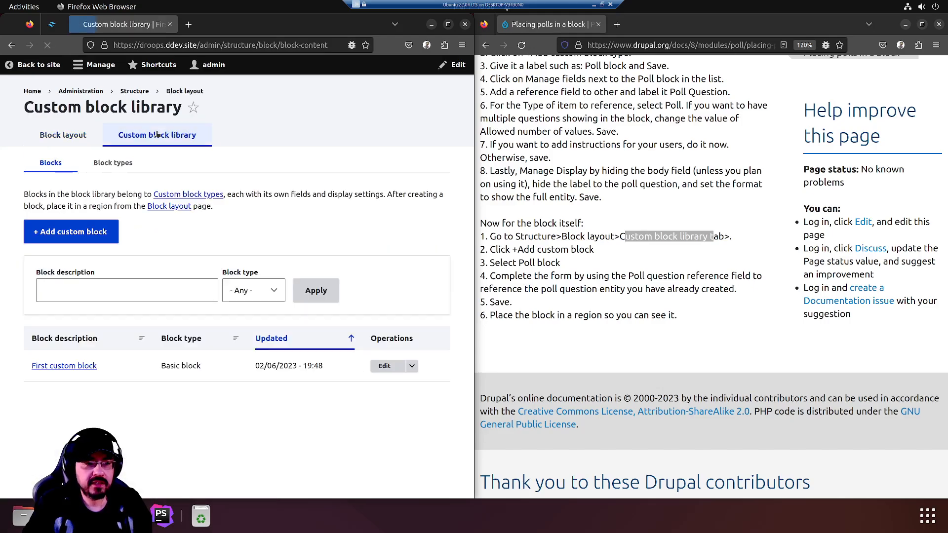
Start a new custom block of the Who First Trillionaire Block type and set its block description to "Poll for First Trillionaire"
click(67, 238)
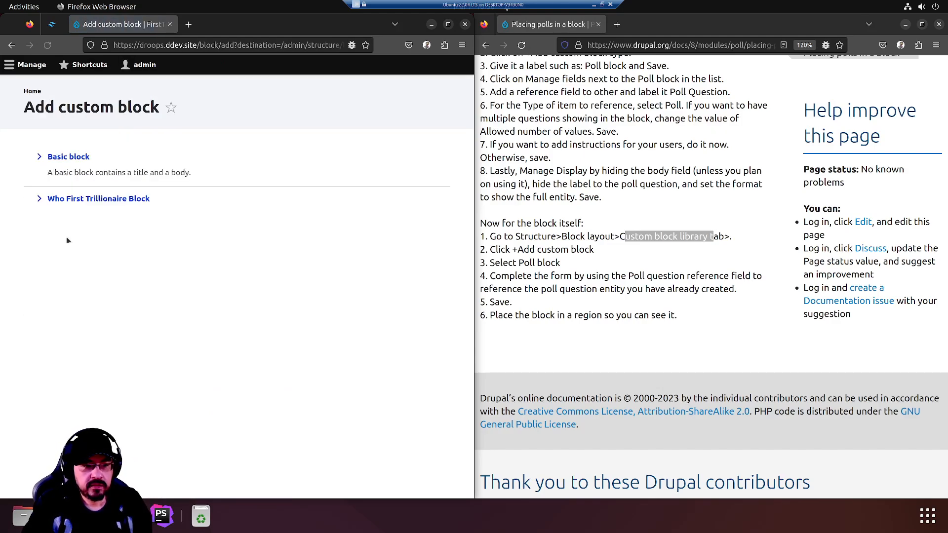
click(86, 199)
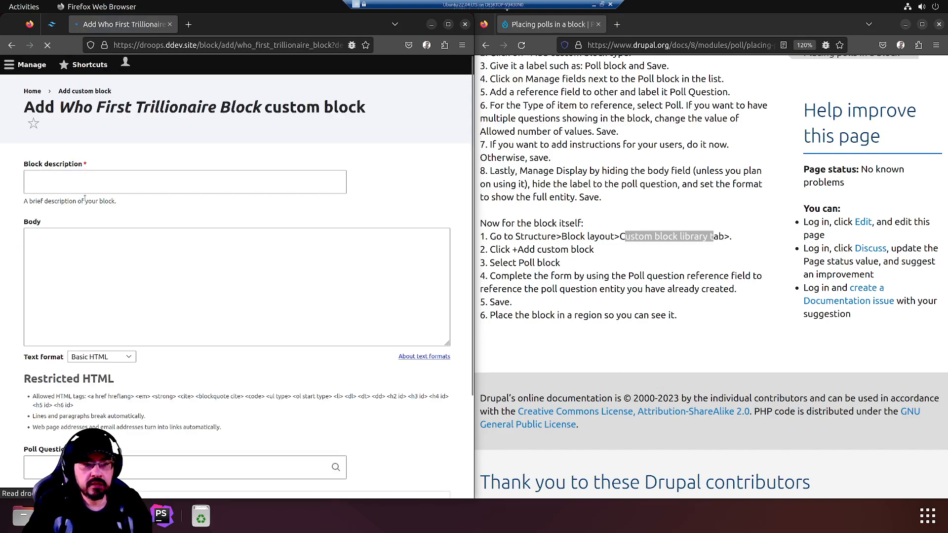
click(107, 186)
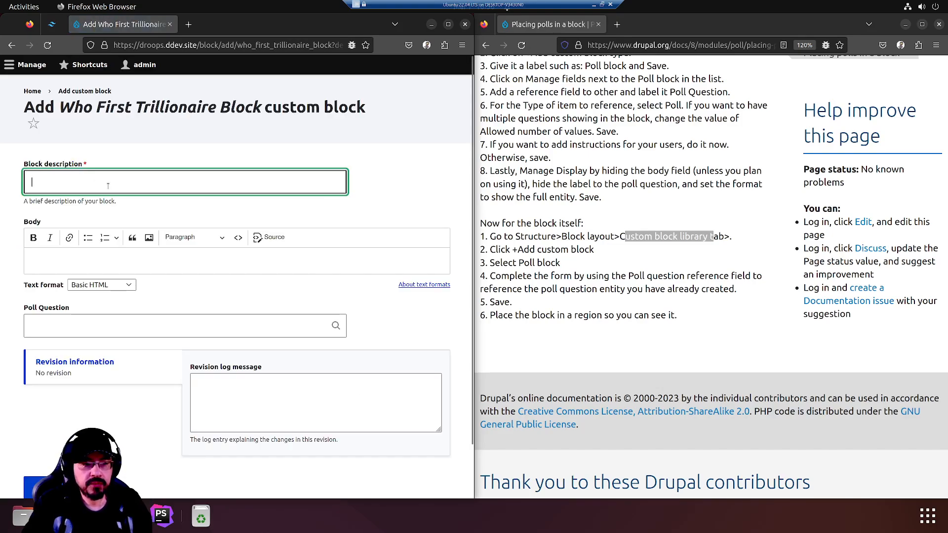
text(Poll f)
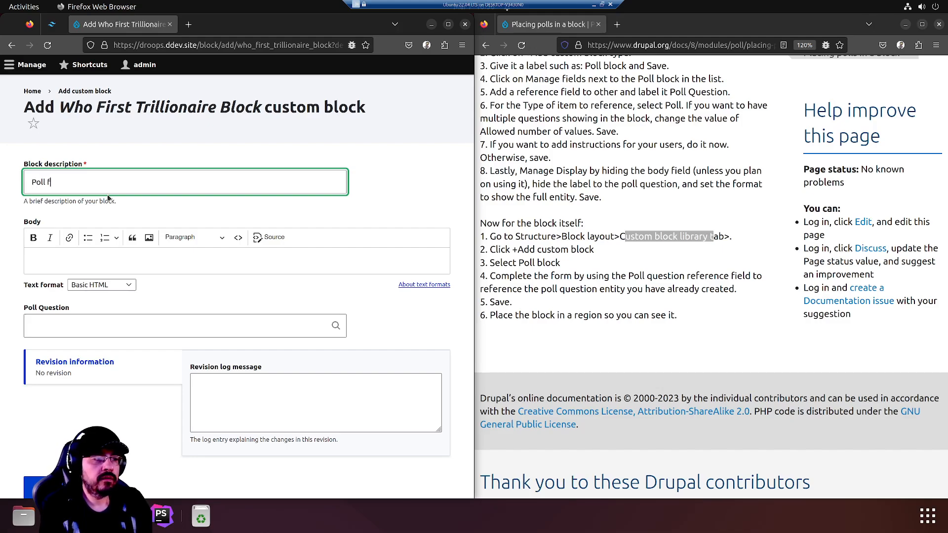
text(or First Tri)
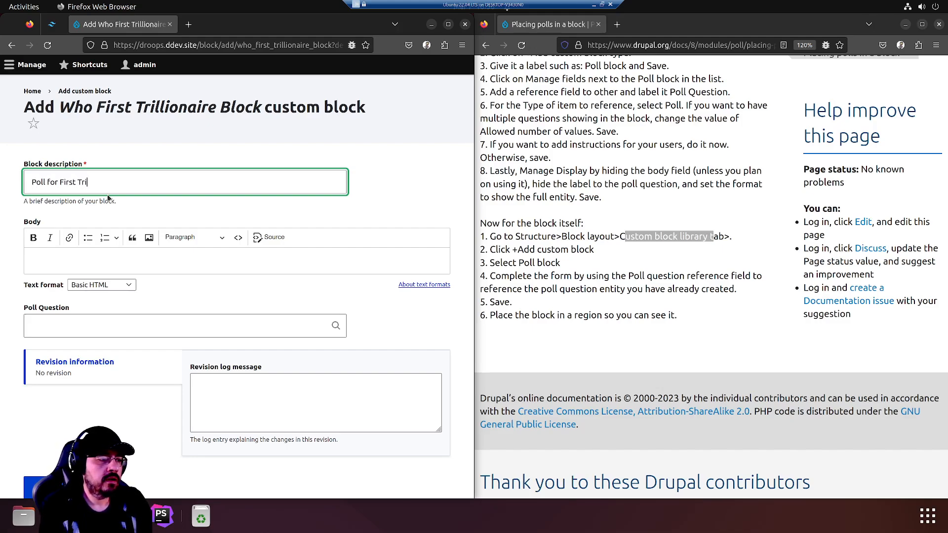
text(llionaire)
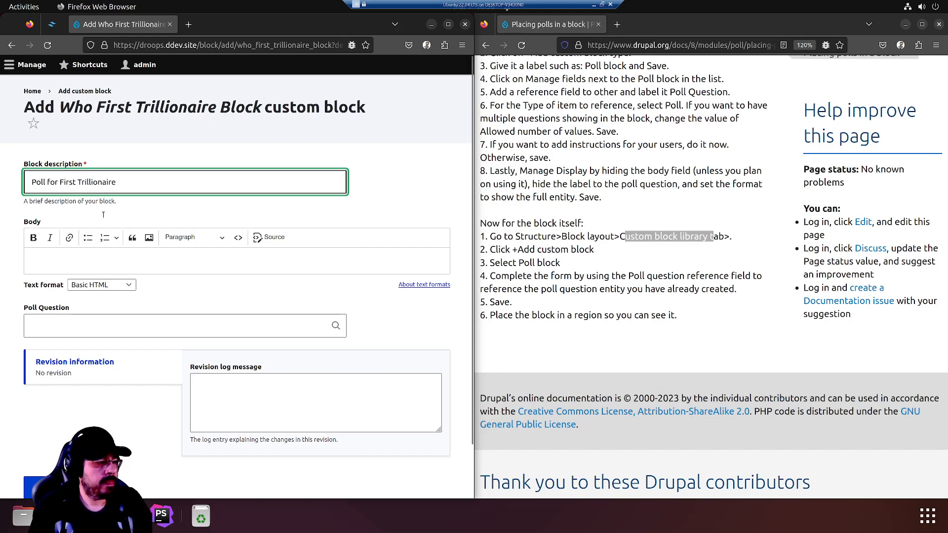
scroll(196, 289, down, 2)
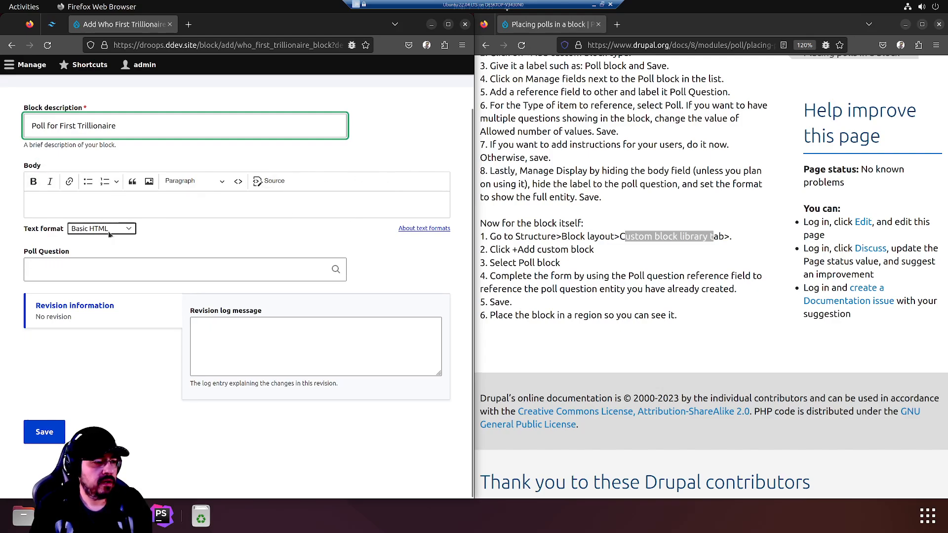
click(198, 165)
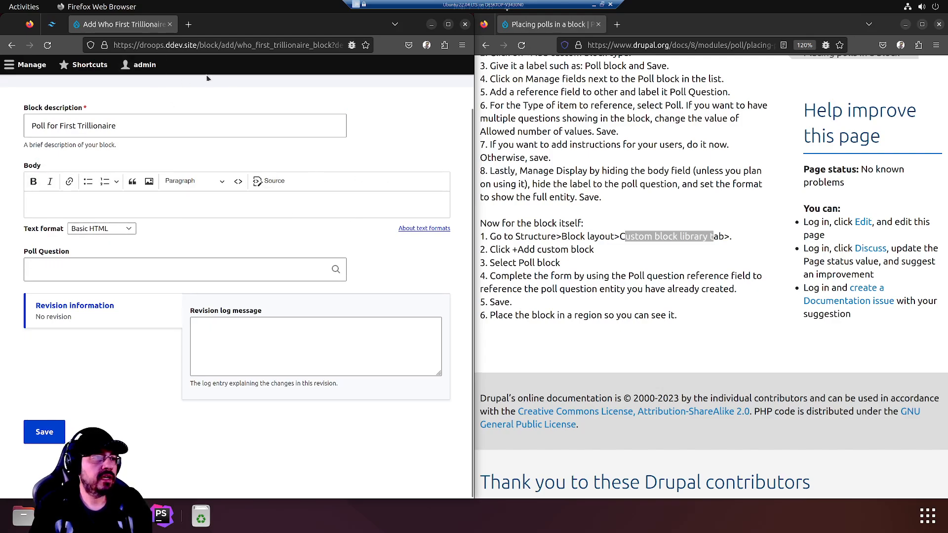
scroll(407, 124, up, 2)
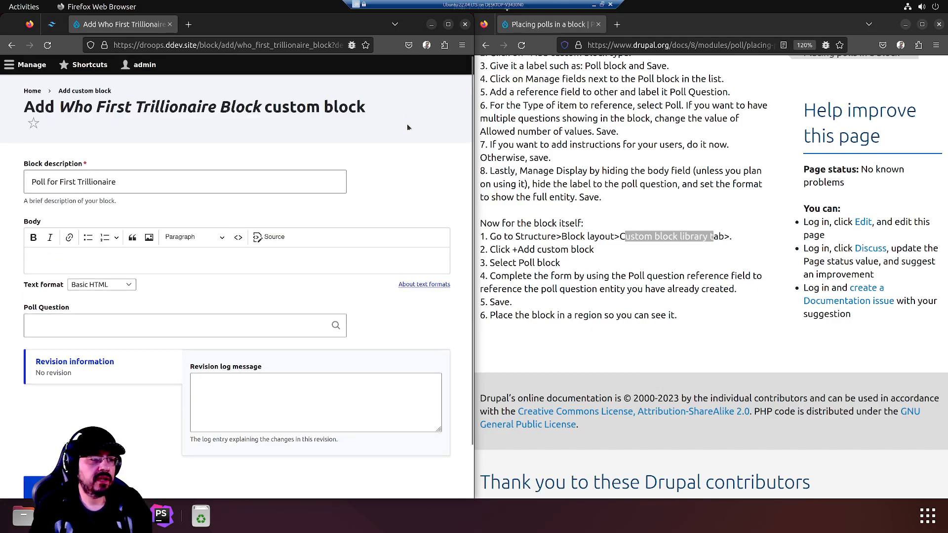
Open the block layout page in a new tab and move that tab into the browser window holding the guide
click(43, 63)
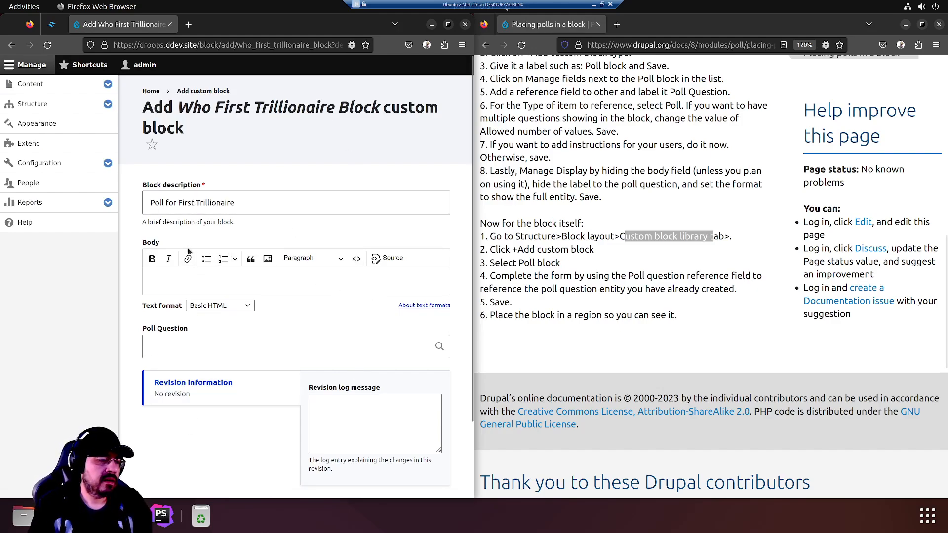
click(107, 104)
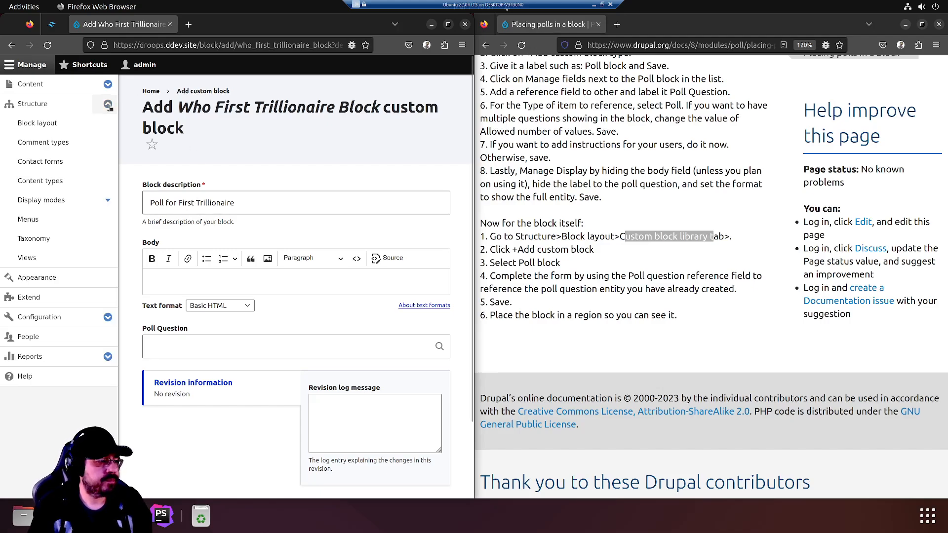
right_click(41, 124)
click(71, 132)
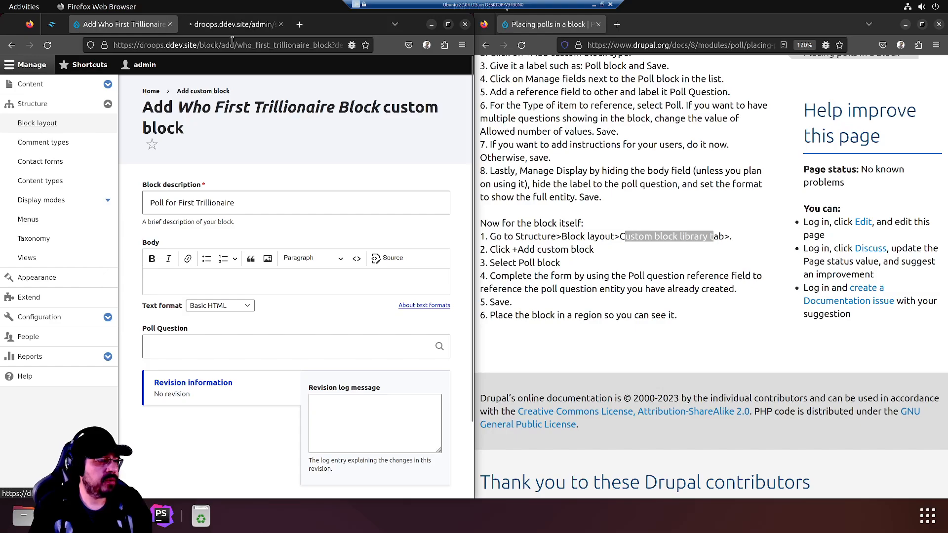
click(216, 25)
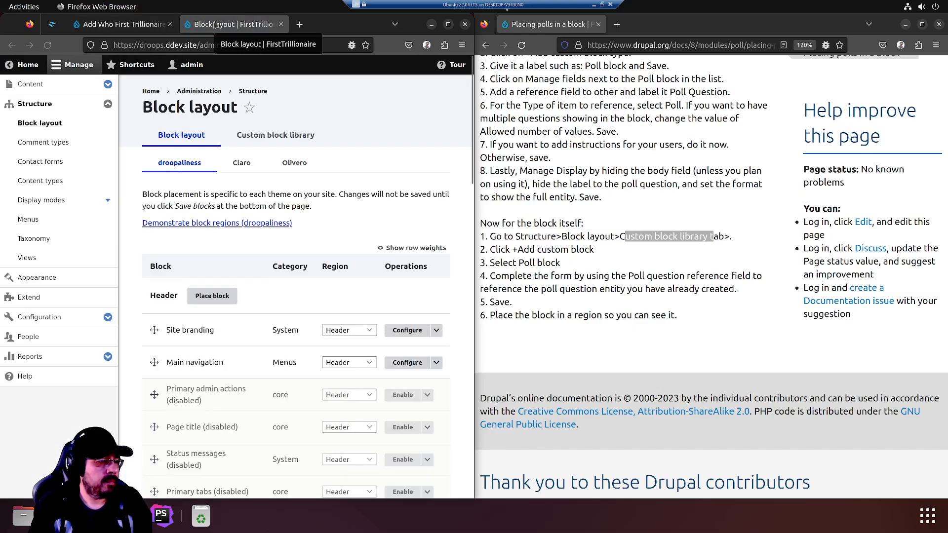
drag(216, 25, 612, 28)
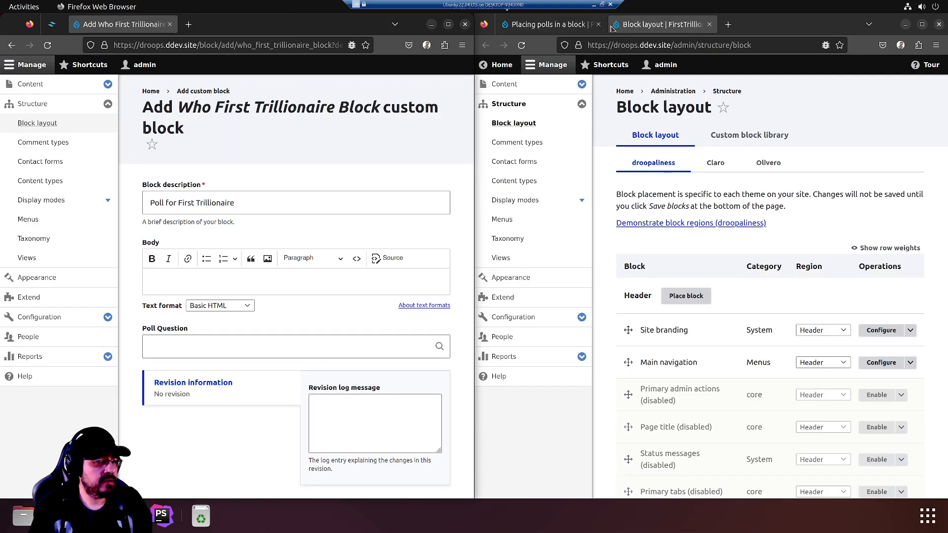
click(550, 65)
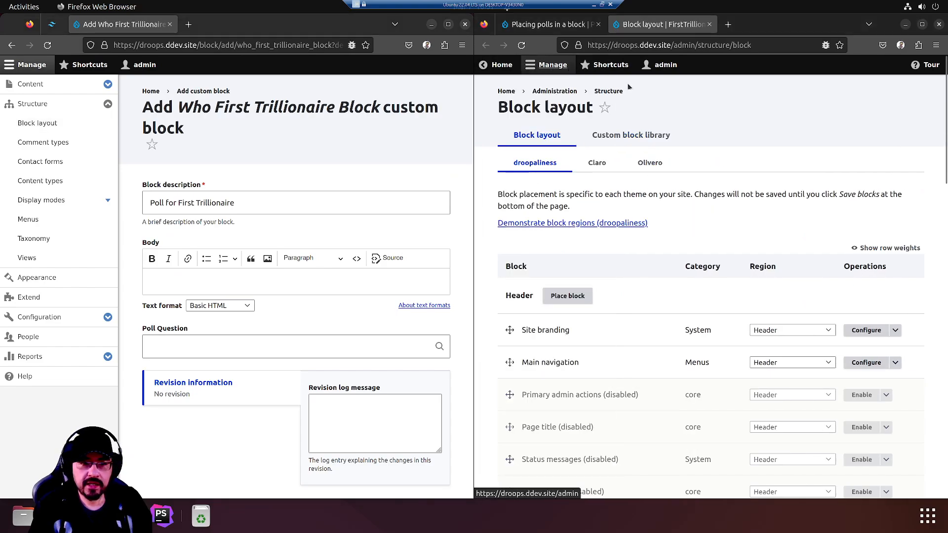
Open the Who First Trillionaire Block type's management pages from the custom block library and check its display settings
click(638, 136)
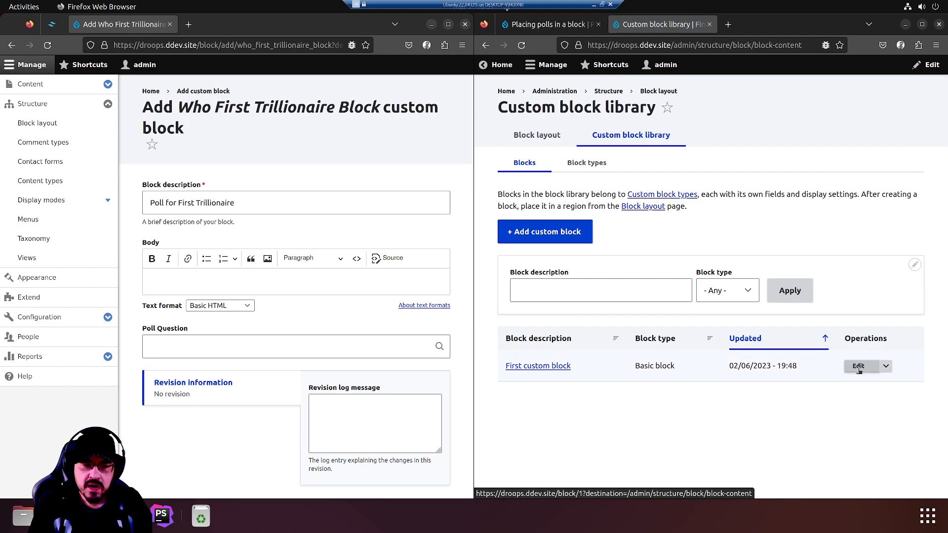
click(859, 371)
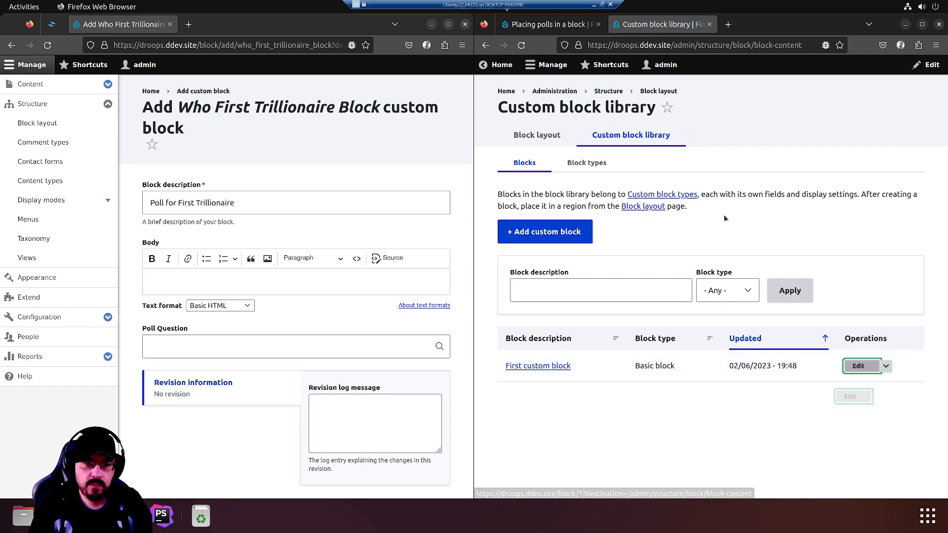
click(584, 163)
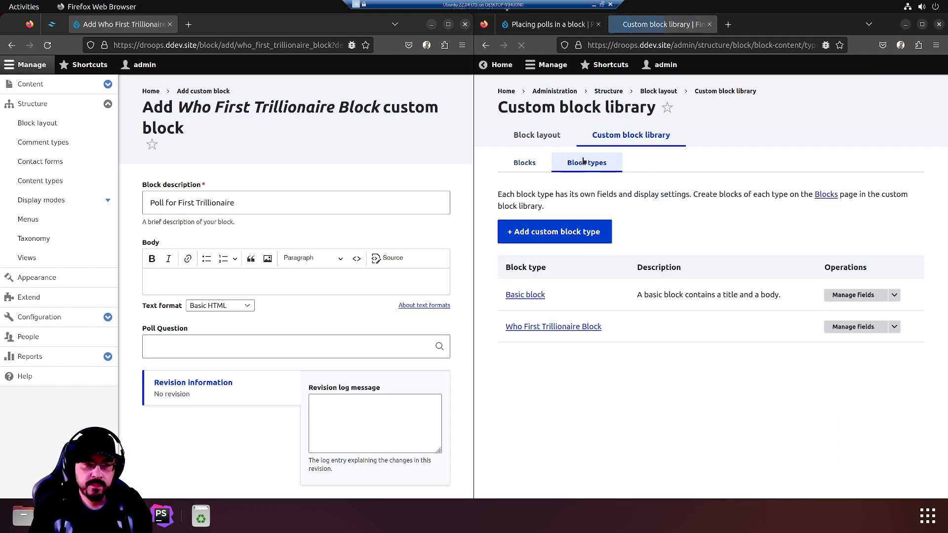
click(853, 331)
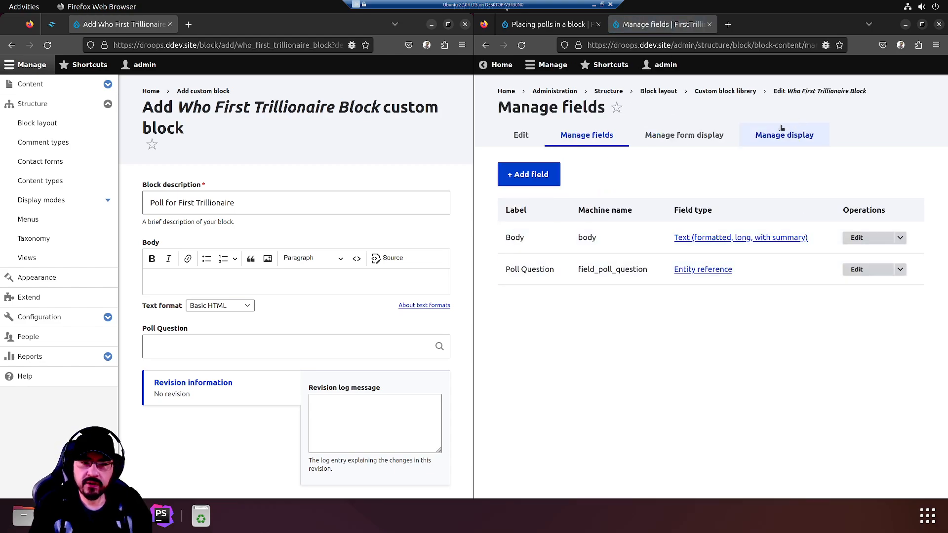
click(786, 135)
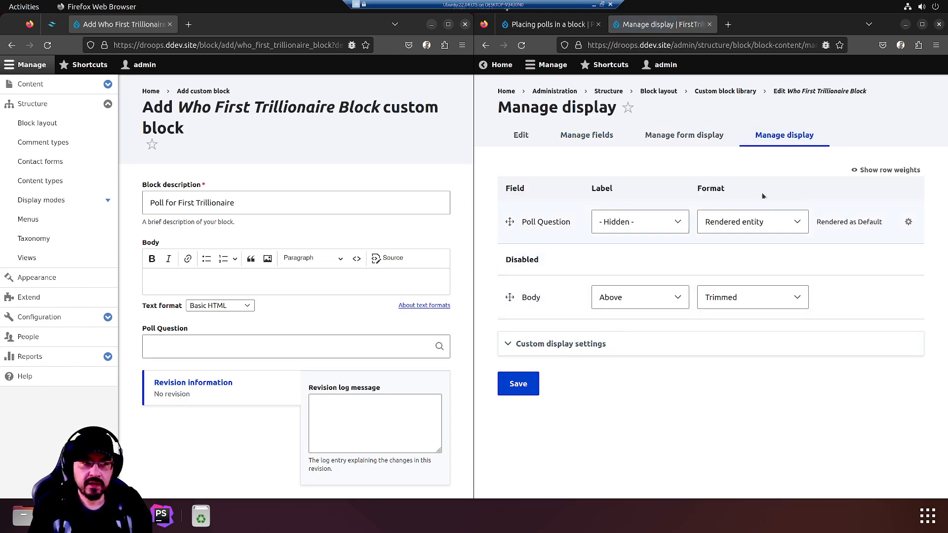
click(180, 283)
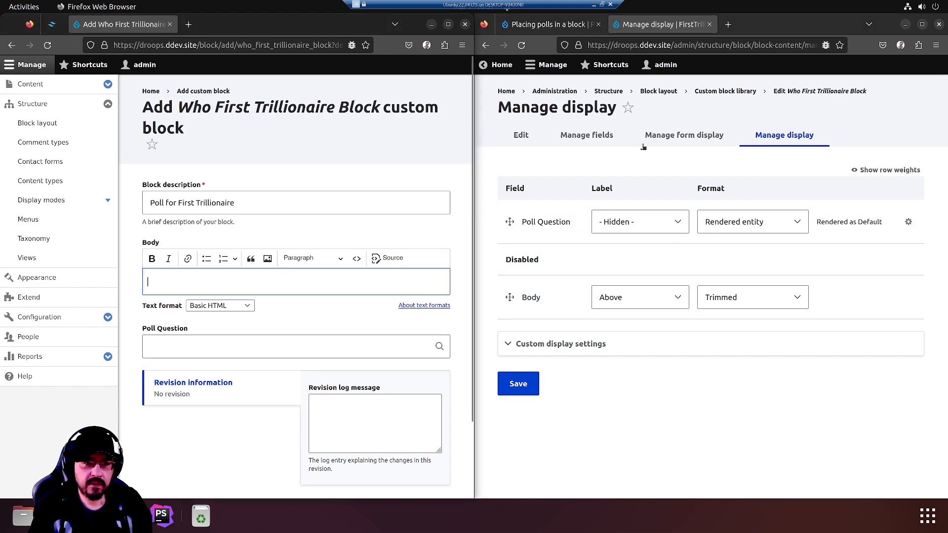
Hide the Body field on the block type's form display by moving it into the Disabled section, and save
click(662, 136)
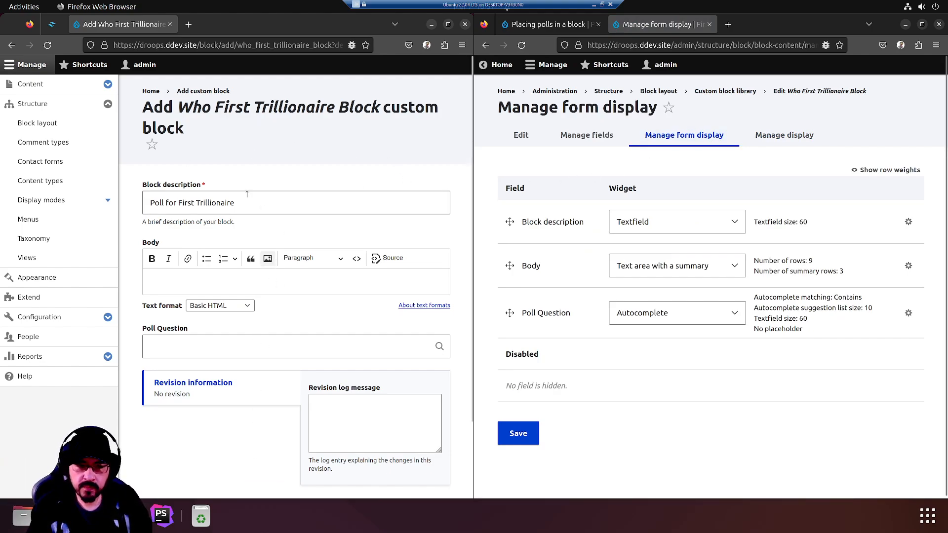
click(510, 265)
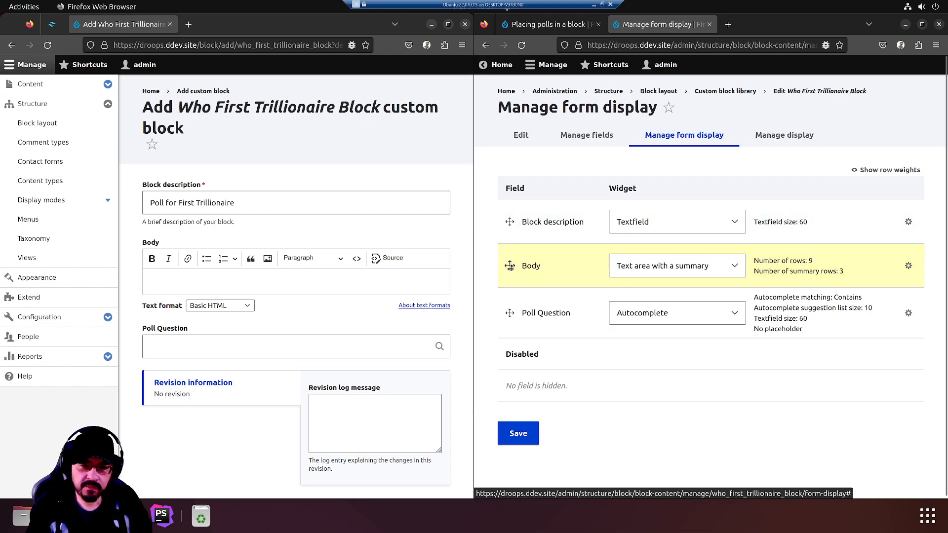
drag(510, 266, 515, 361)
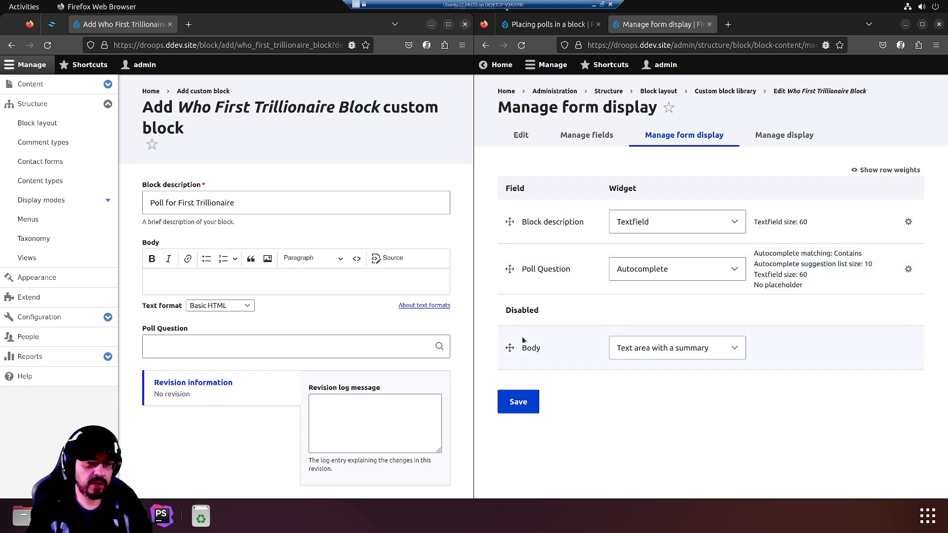
click(518, 401)
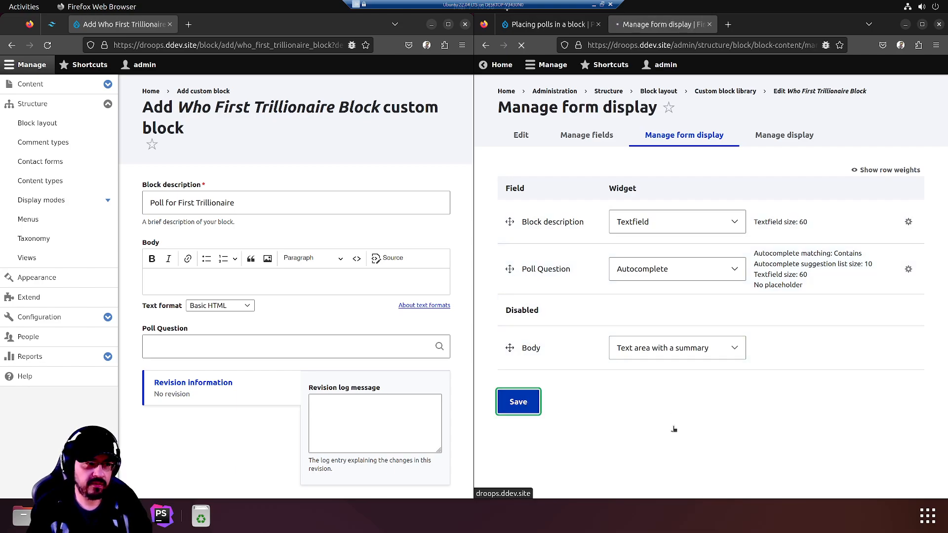
Reload the new block's form to apply the form display change, and close the block type management tab
click(273, 142)
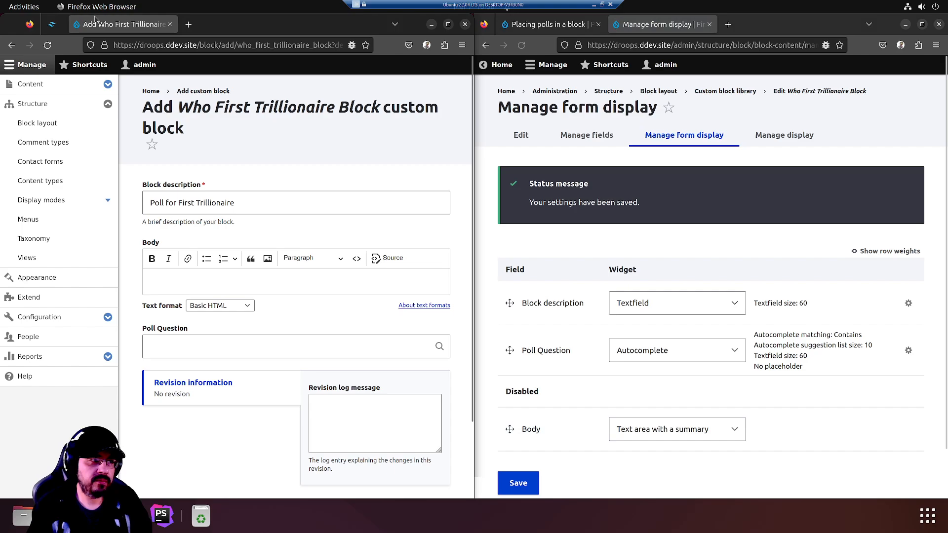
click(48, 45)
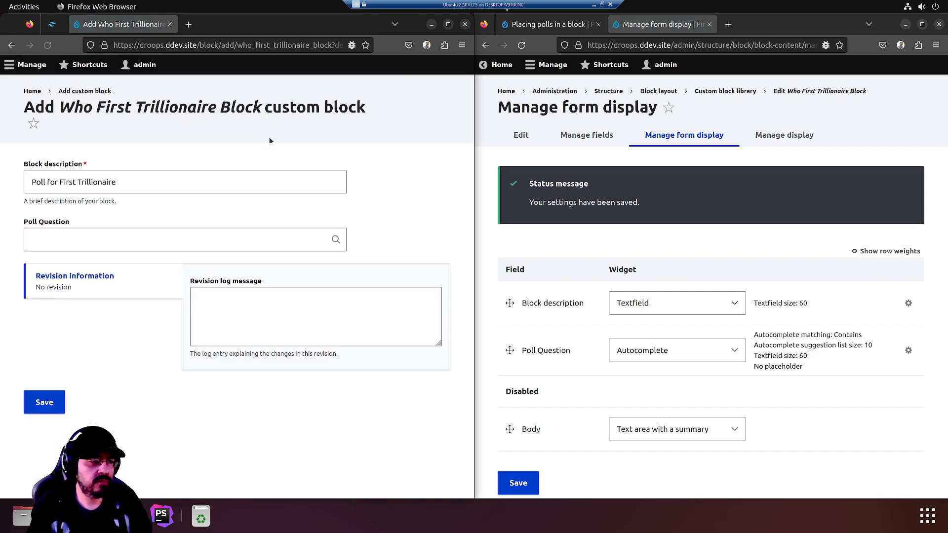
click(710, 24)
Reference the poll "Who will be the first Trillionaire?" in the new block's Poll Question field
click(238, 235)
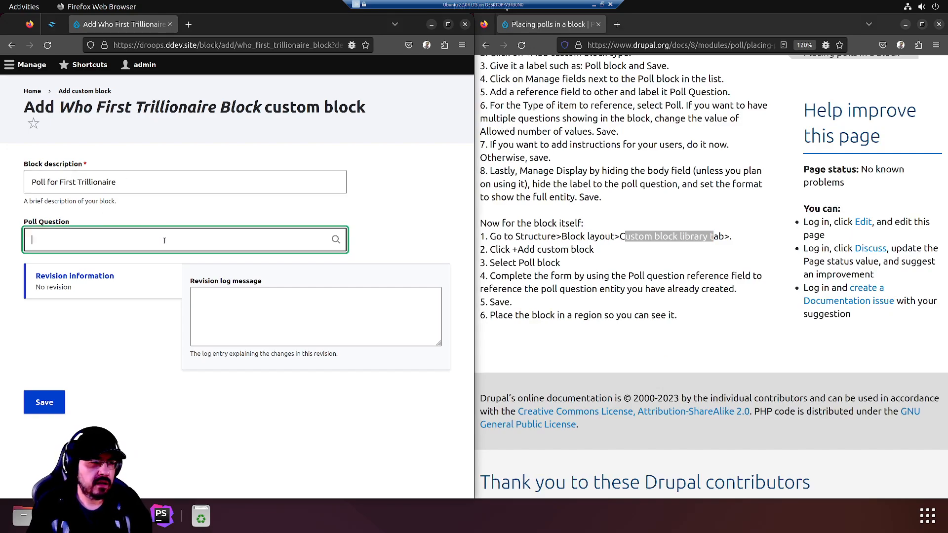
text(W)
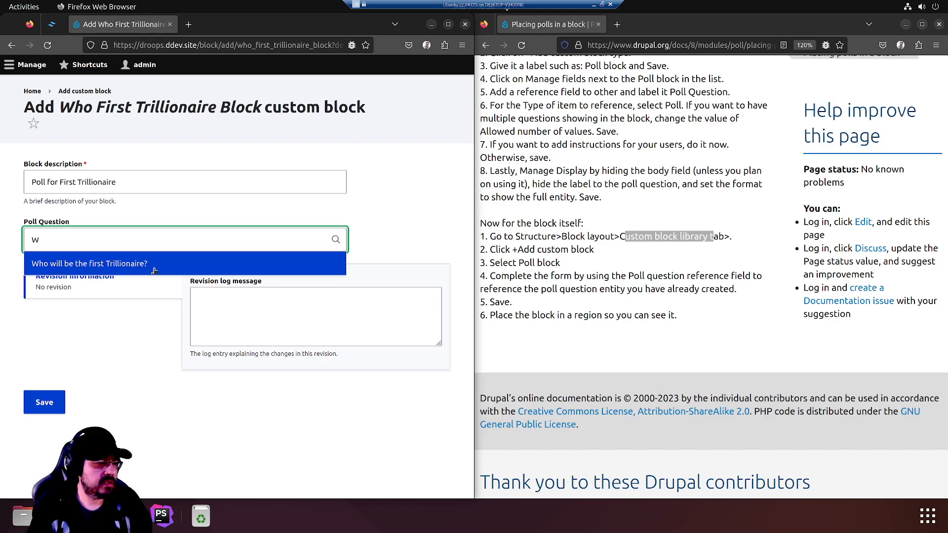
click(155, 269)
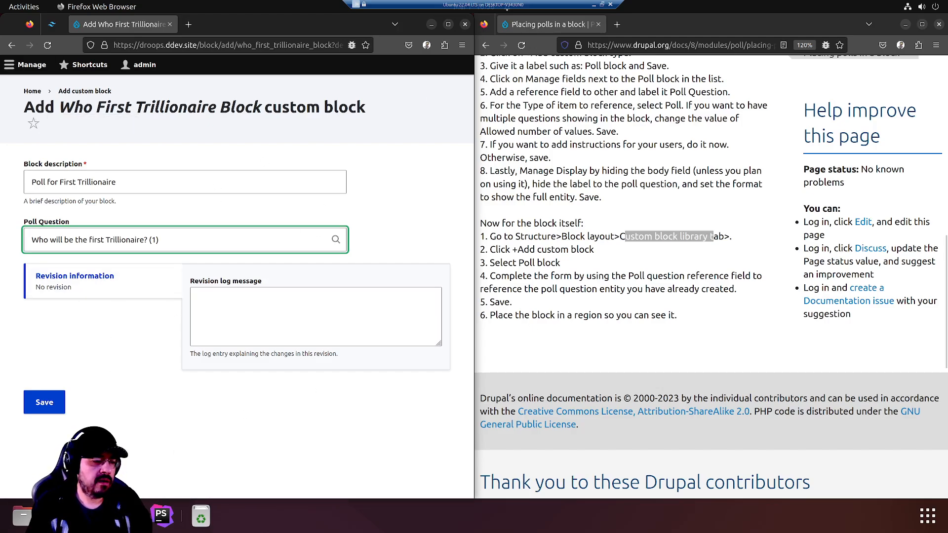
Switch to the terminal, list the ddev commands, run ddev status for the project, and open its PHPMyAdmin URL in the browser
key(alt+Tab)
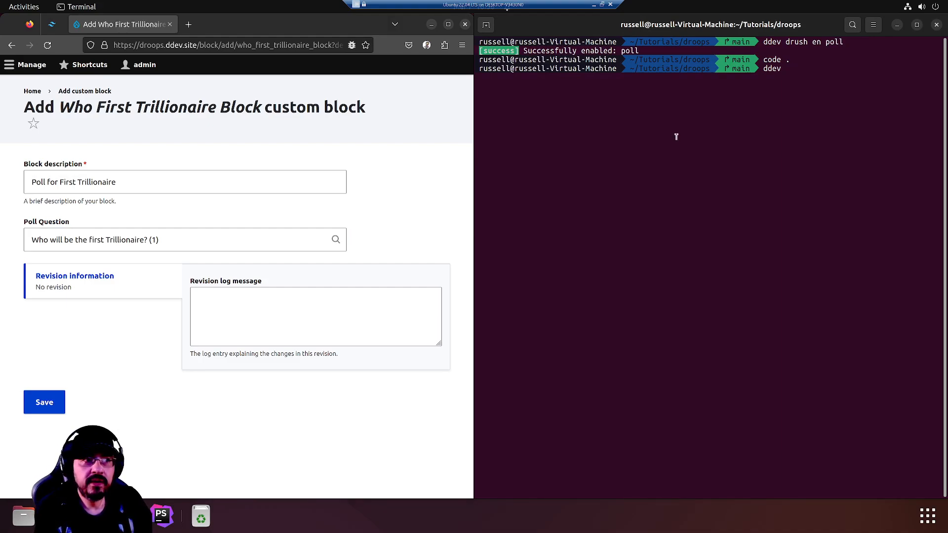
text(ddev)
key(Return)
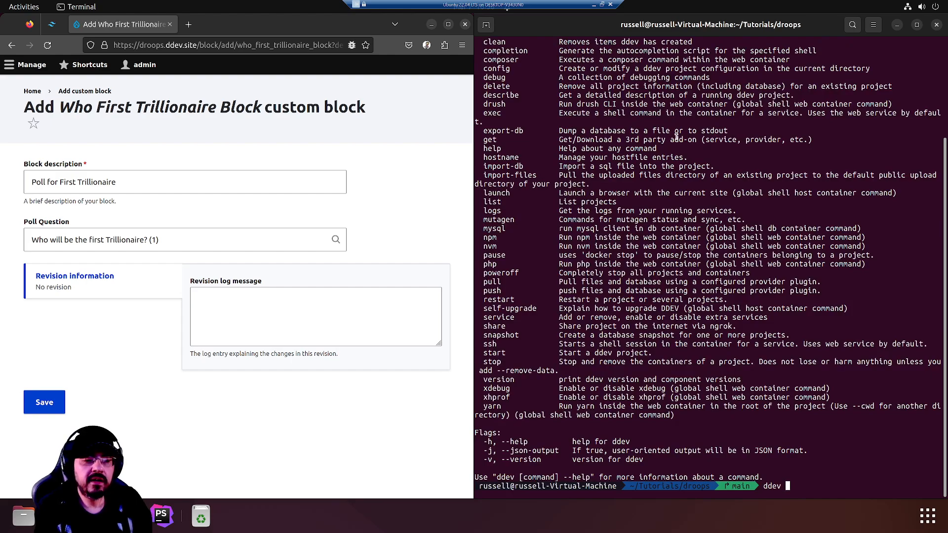
text(ddev status)
key(Return)
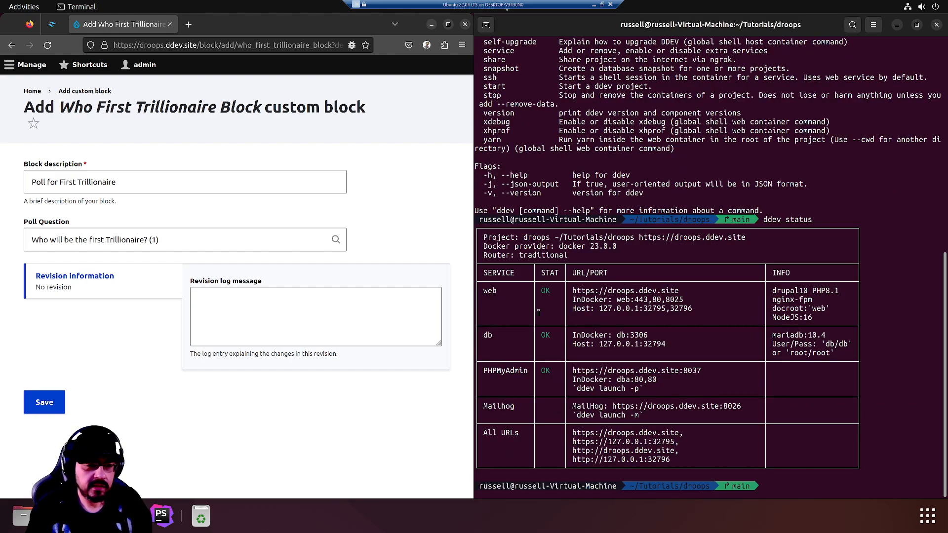
ctrl+click(646, 375)
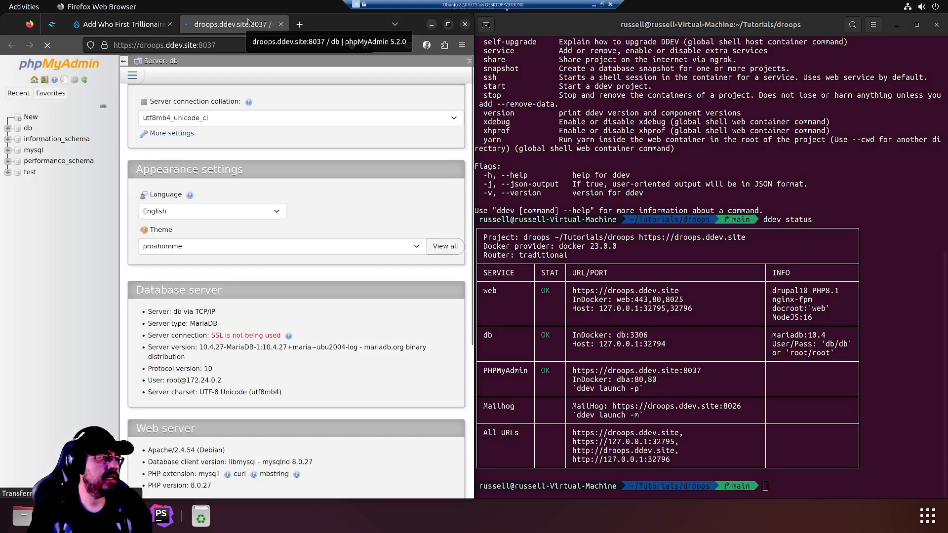
Expand the db database in phpMyAdmin and go to the second page of its table list to find the poll tables
click(10, 129)
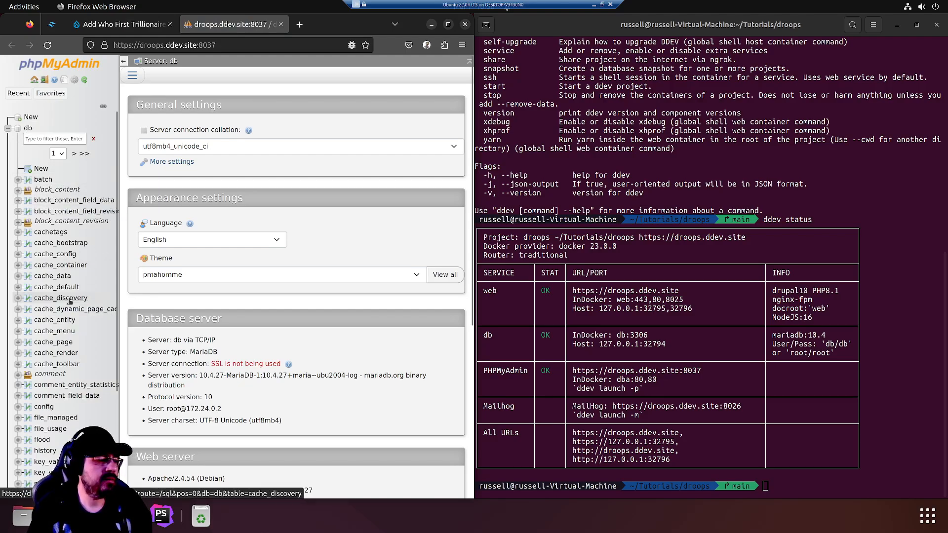
scroll(69, 301, down, 10)
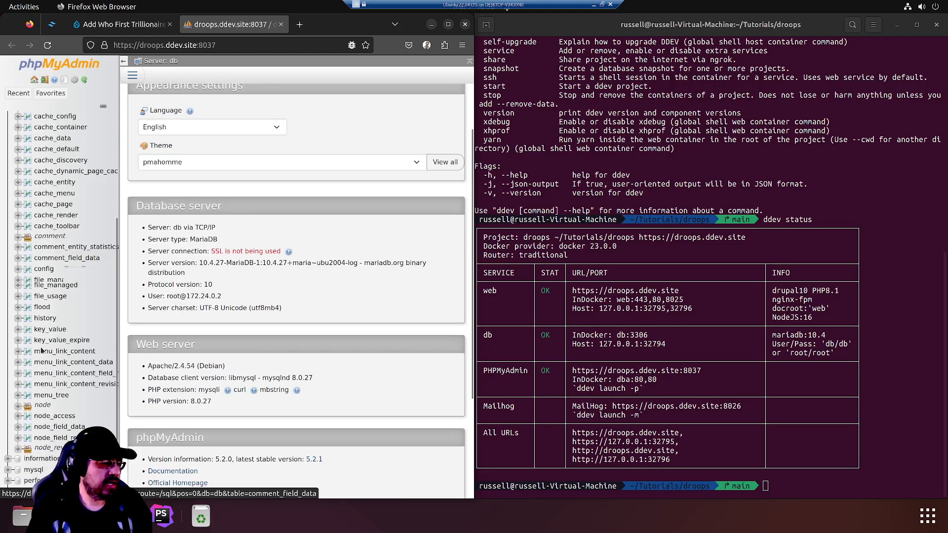
scroll(41, 352, down, 3)
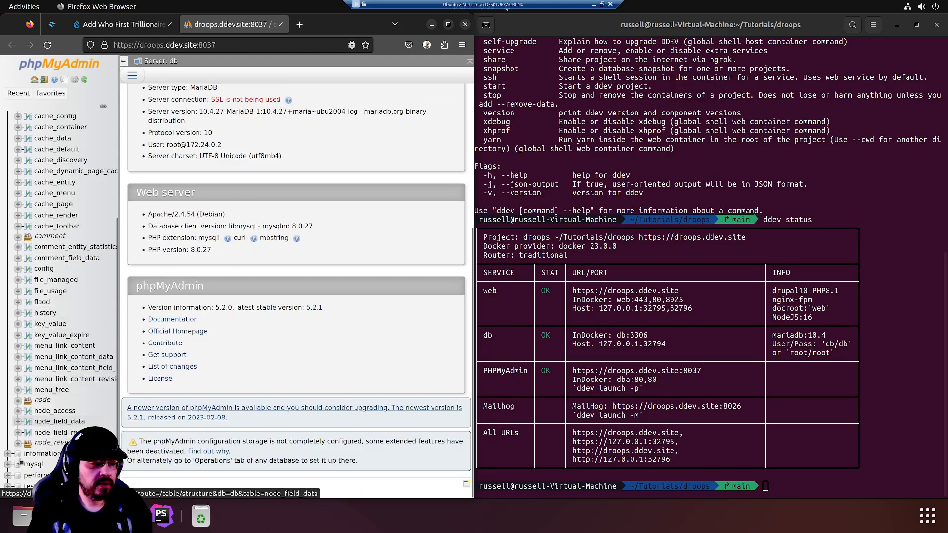
scroll(50, 267, up, 5)
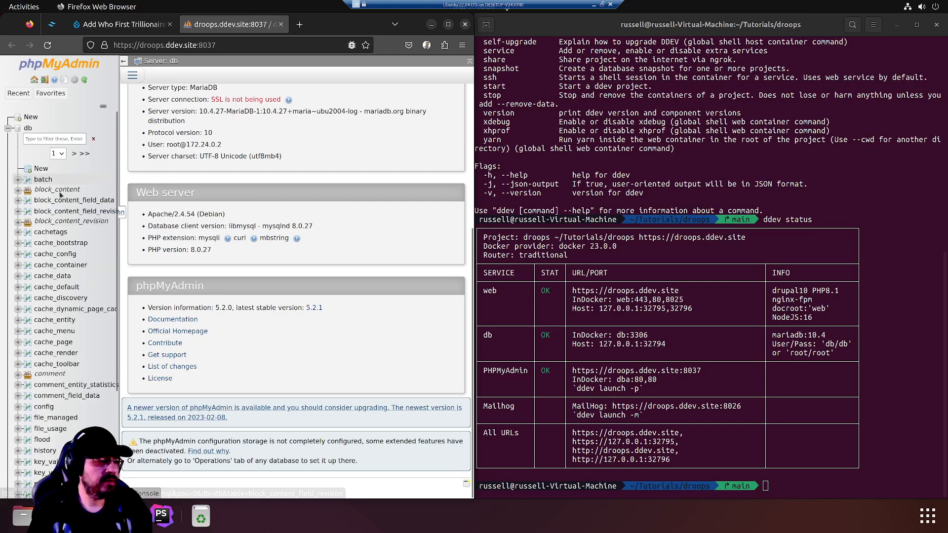
scroll(61, 195, up, 2)
click(74, 153)
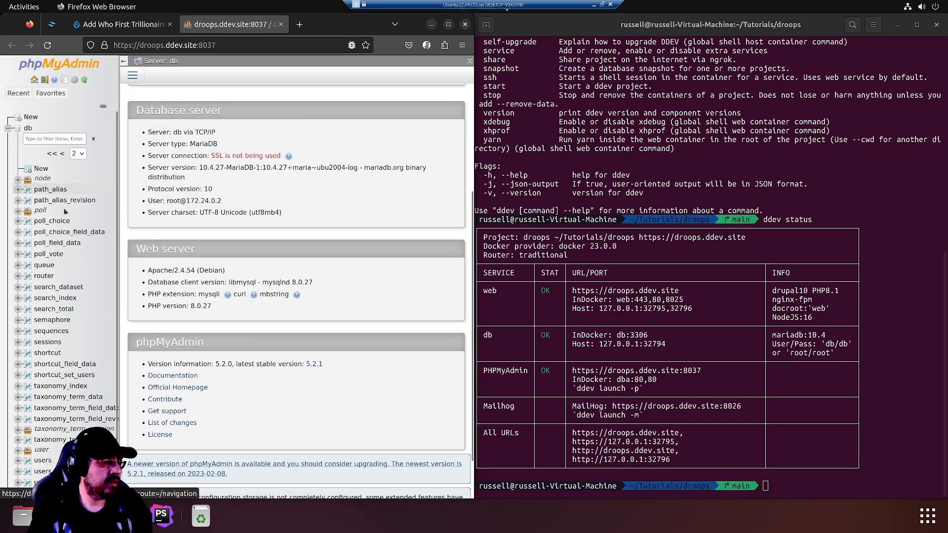
Expand the poll table group and examine the records of the poll and poll__choice tables, including the choice_target_id column
click(19, 211)
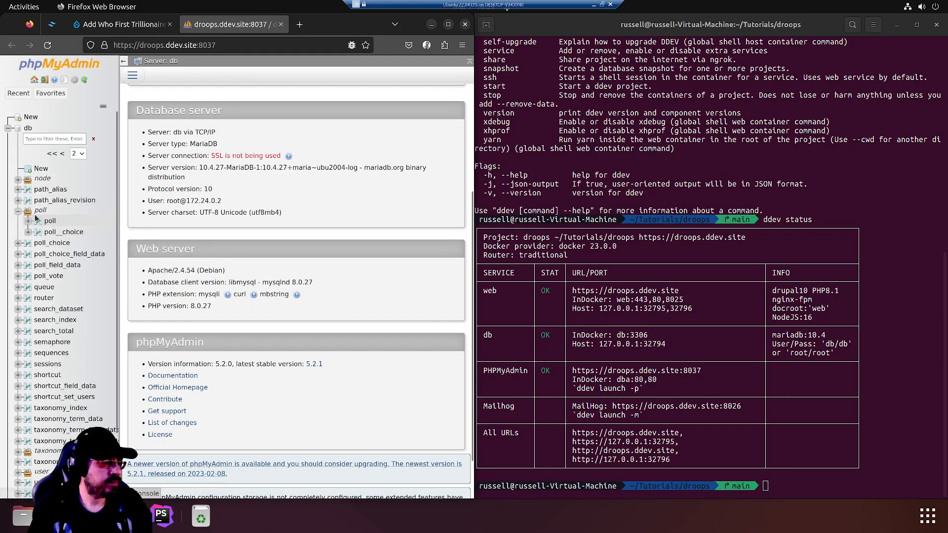
click(49, 222)
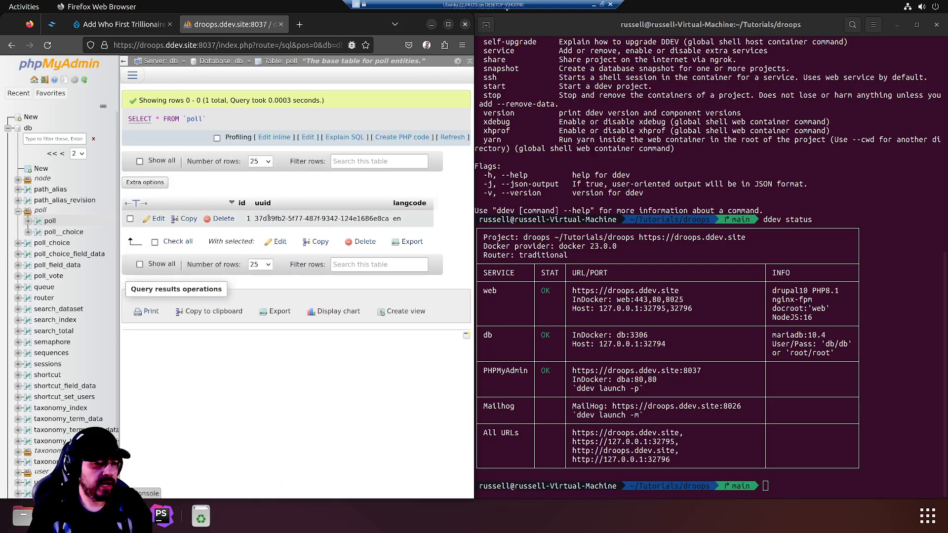
double_click(325, 216)
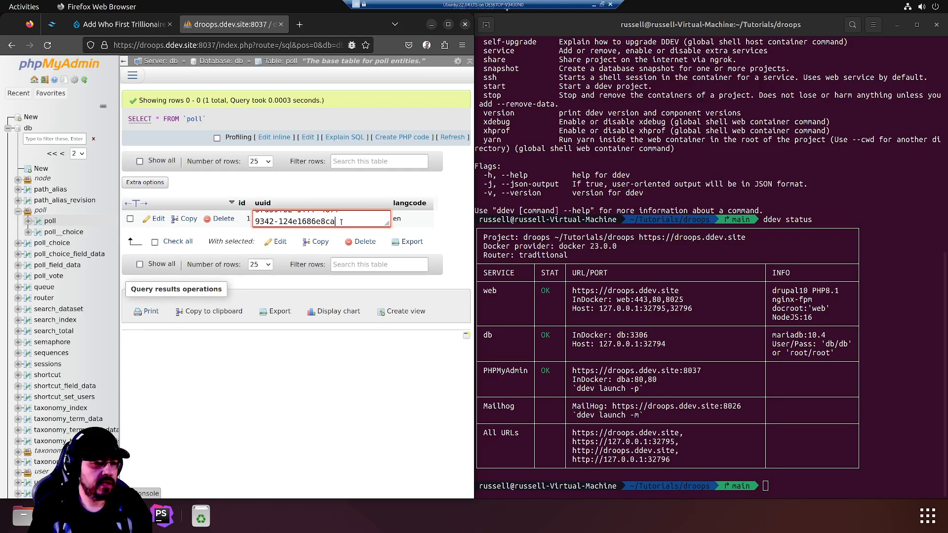
click(251, 177)
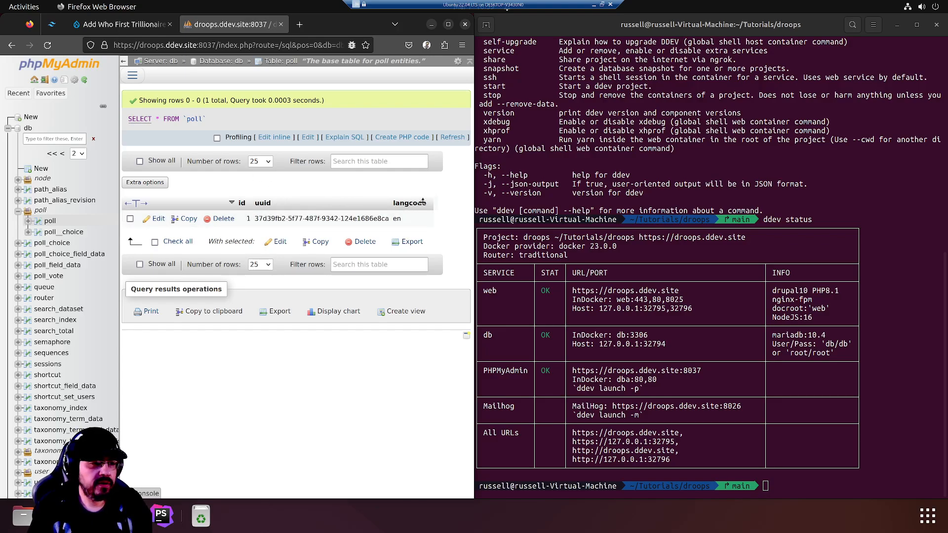
click(63, 231)
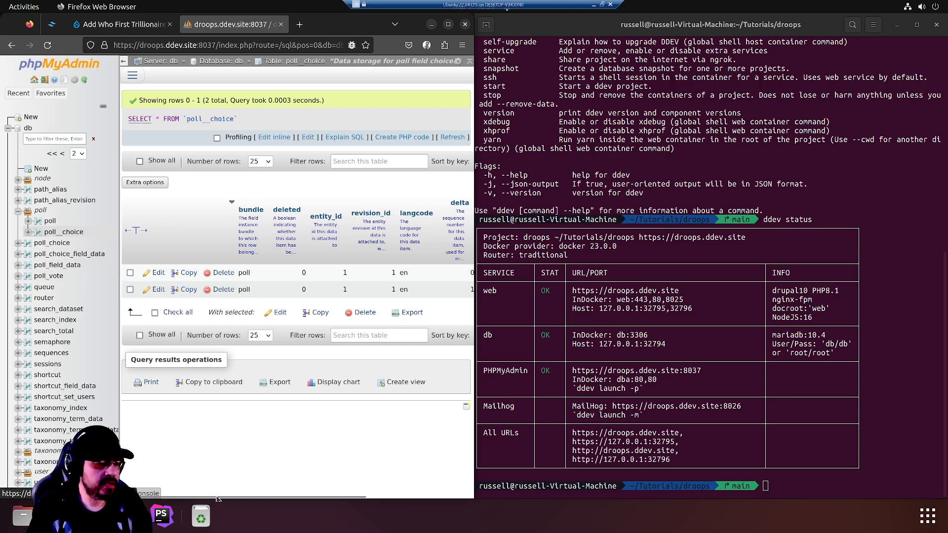
drag(217, 499, 287, 501)
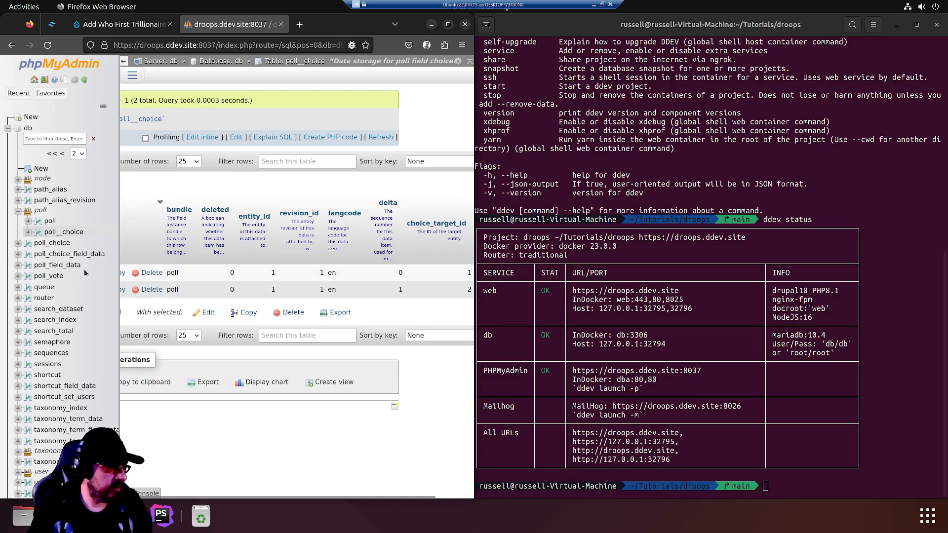
Expand the remaining poll tables, check the column structure of poll_field_data, and browse the poll_choice_field_data records
click(18, 243)
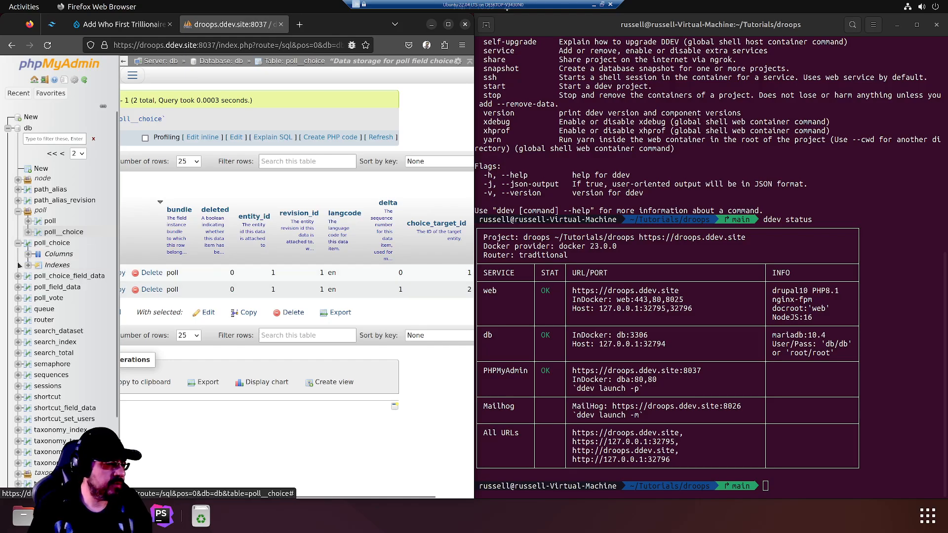
click(18, 276)
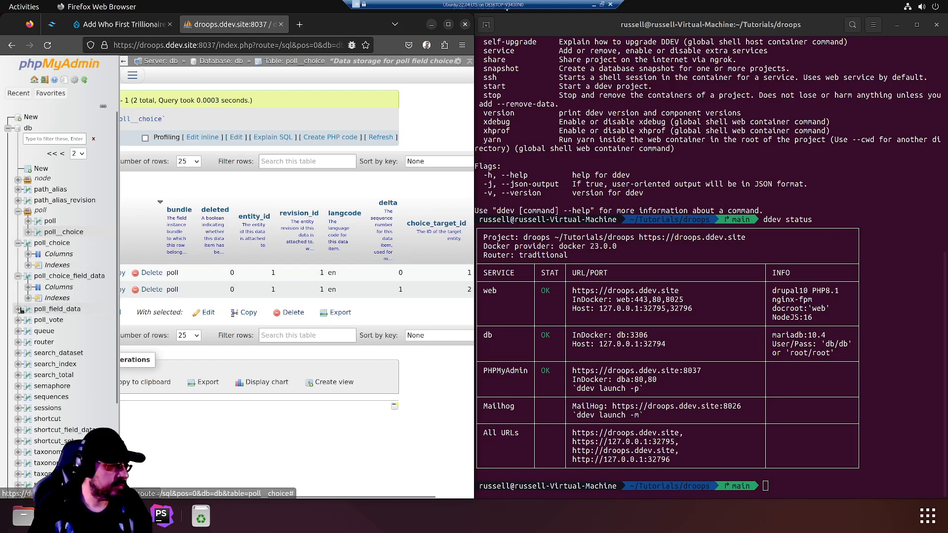
click(18, 309)
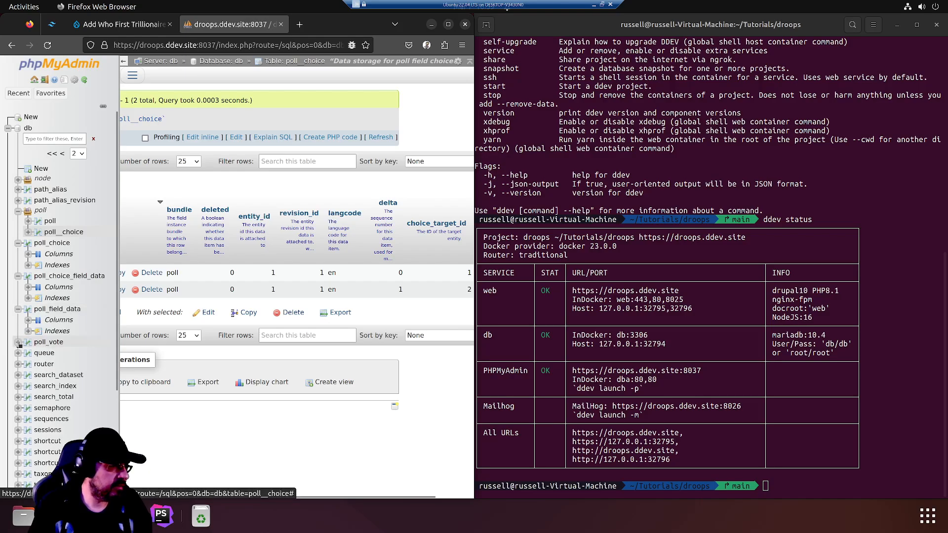
click(18, 340)
click(59, 320)
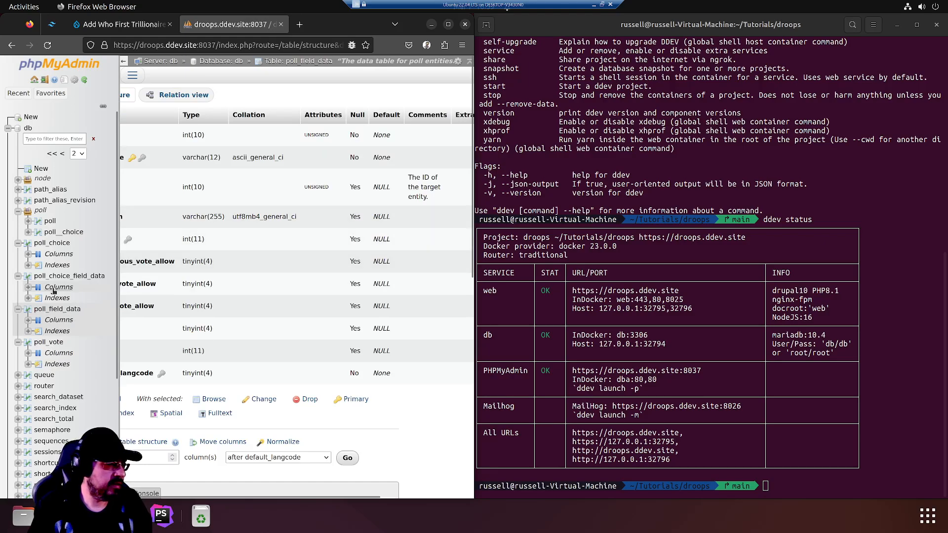
click(70, 277)
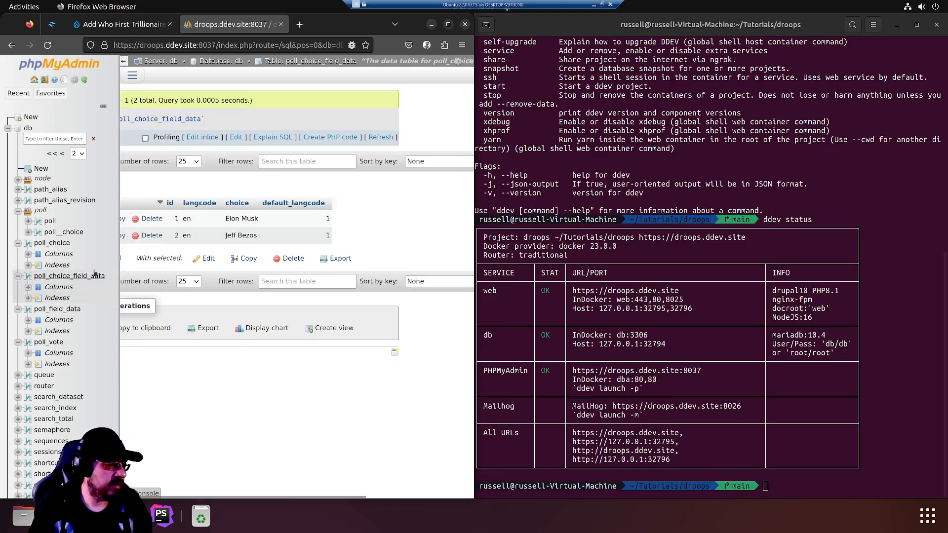
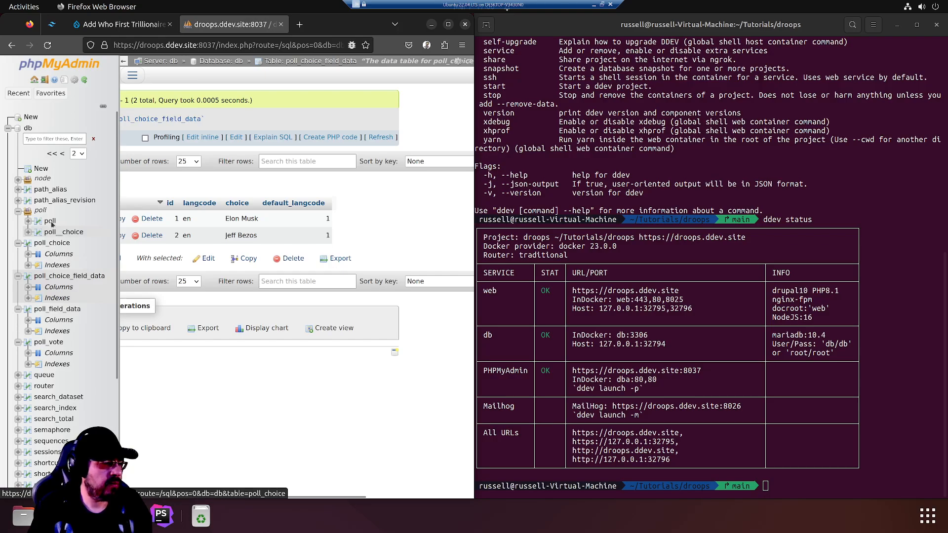
Trace the poll's choices through the poll, poll__choice and poll_choice_field_data tables, and close the phpMyAdmin tab
click(52, 223)
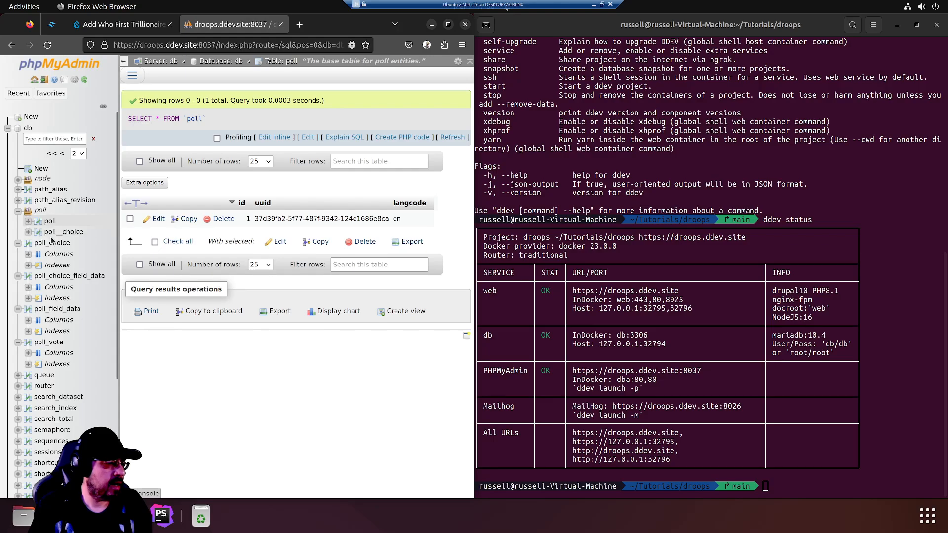
click(69, 232)
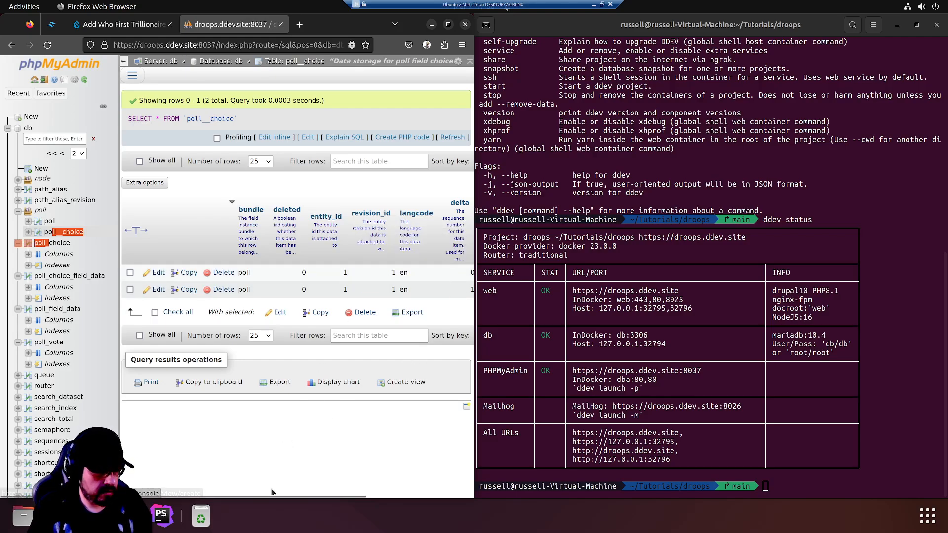
drag(279, 499, 385, 491)
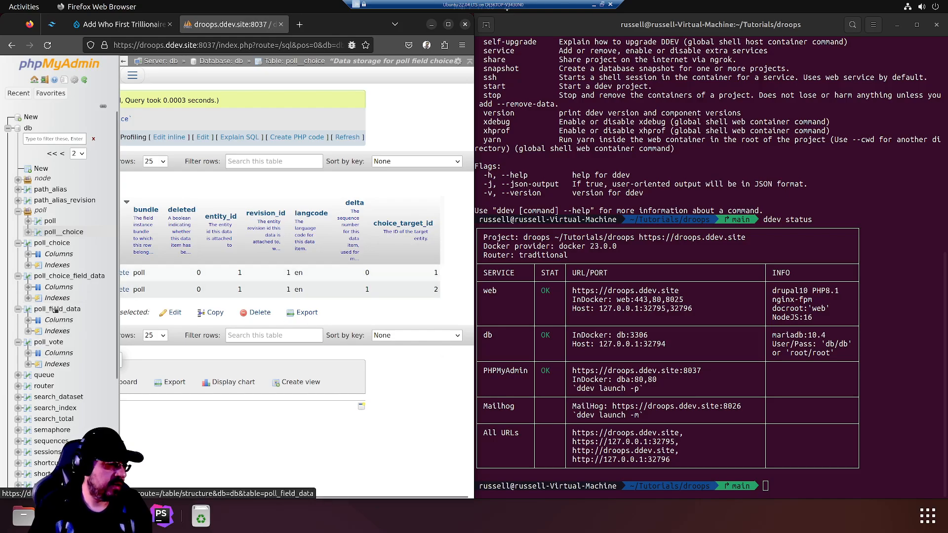
click(78, 279)
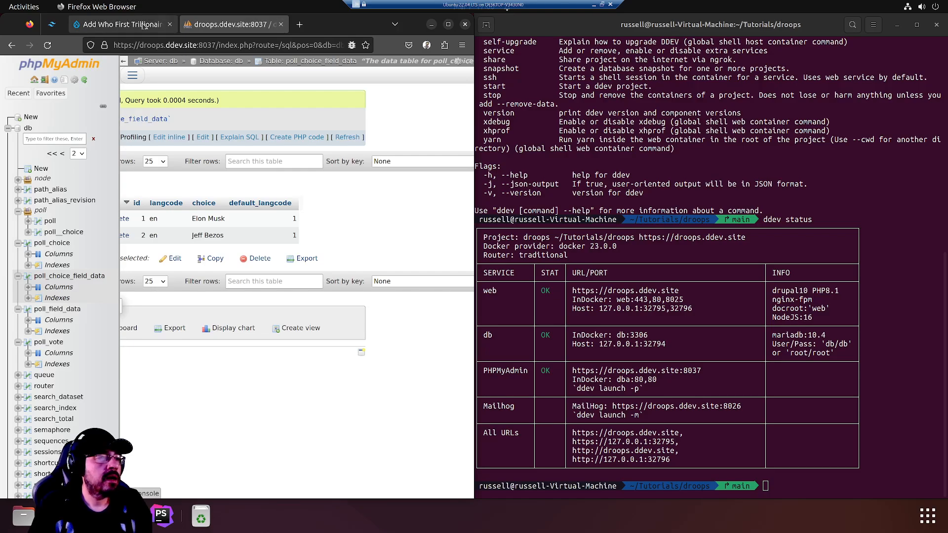
key(ctrl+w)
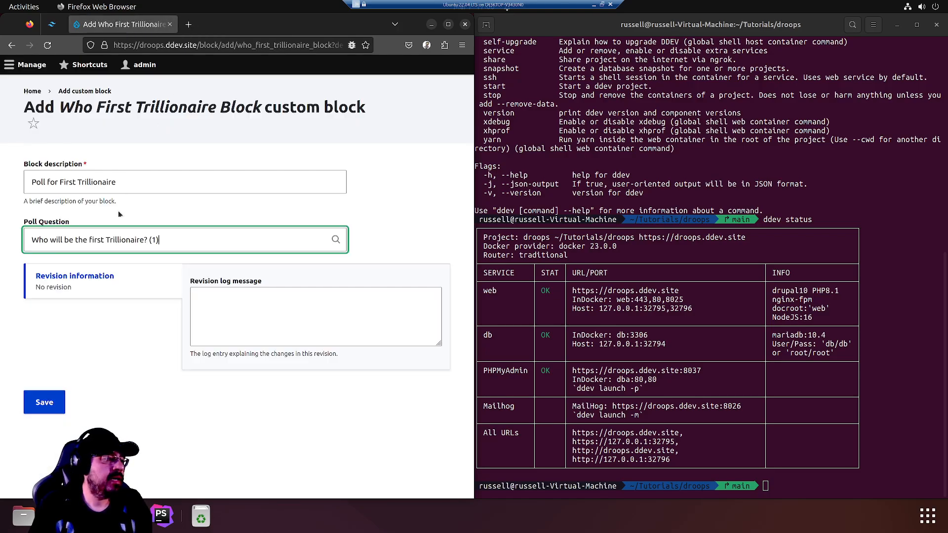
Save the Poll for First Trillionaire block and go to the block layout page
click(47, 394)
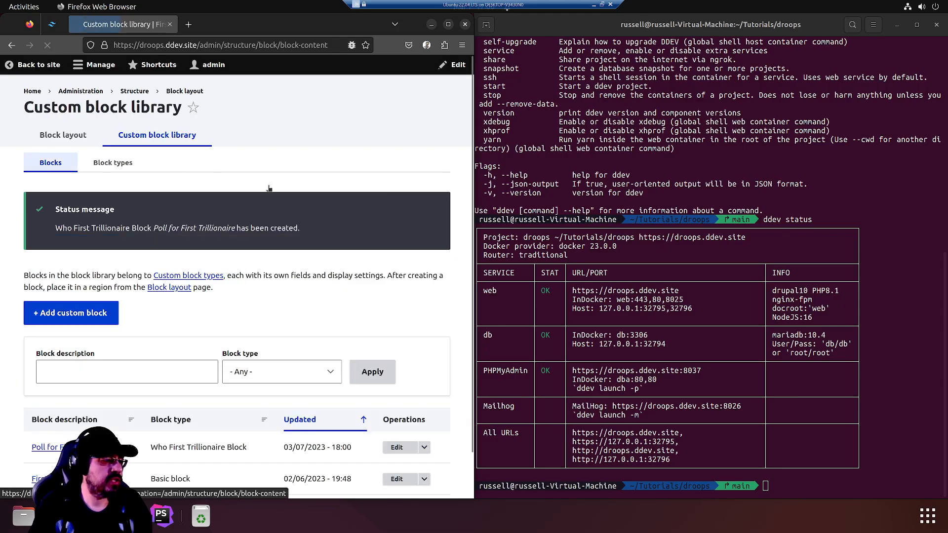
scroll(114, 419, down, 1)
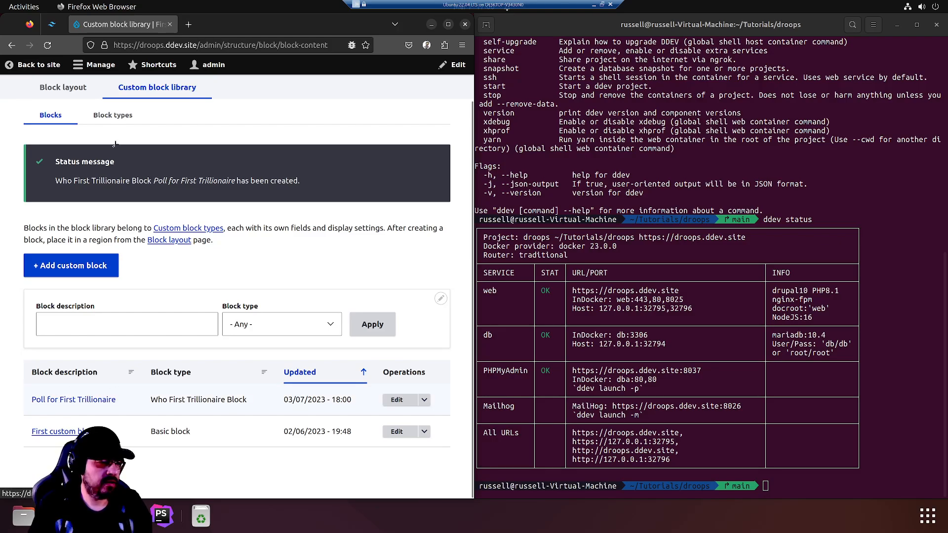
click(73, 87)
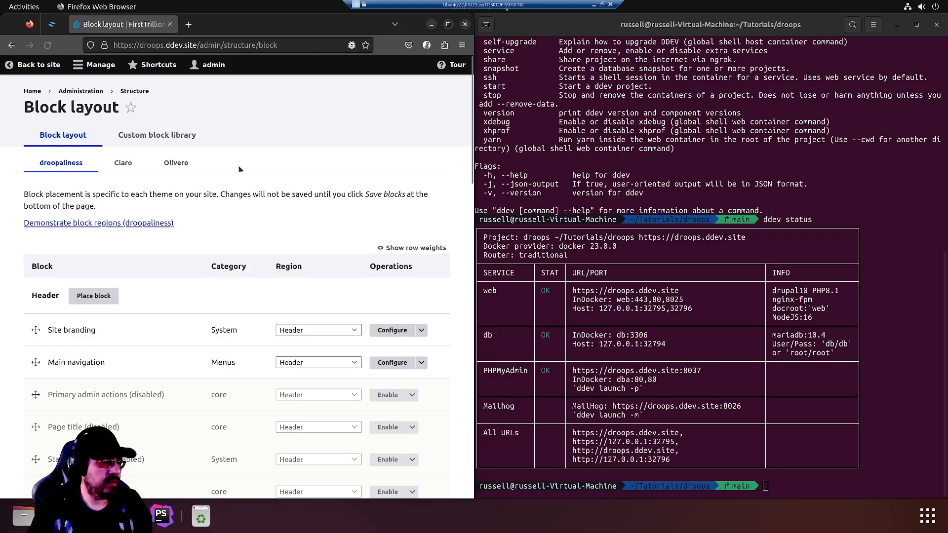
scroll(97, 256, down, 10)
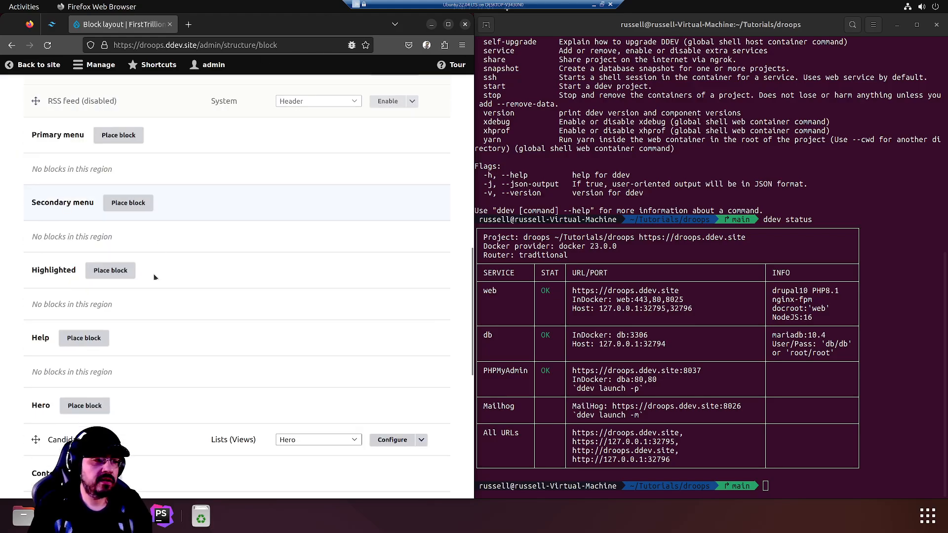
scroll(110, 306, down, 2)
scroll(27, 367, down, 6)
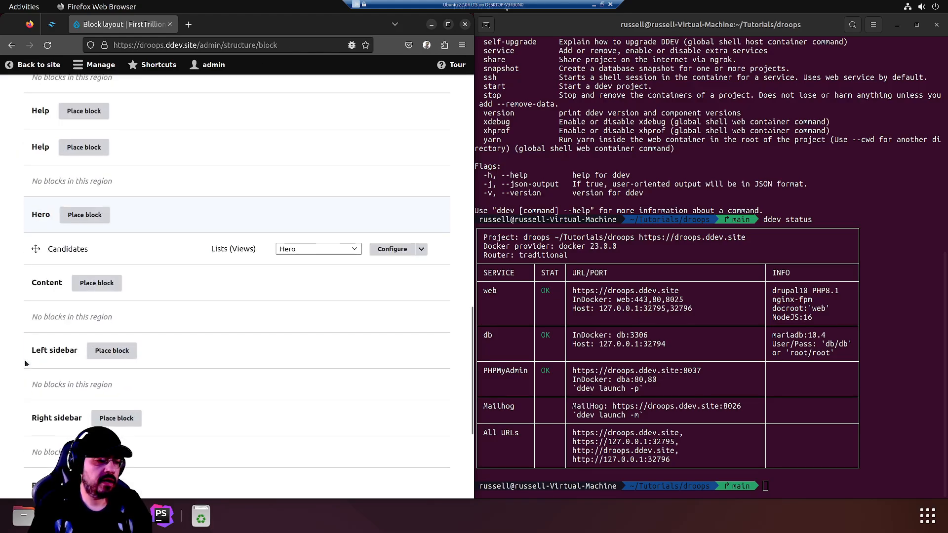
click(110, 248)
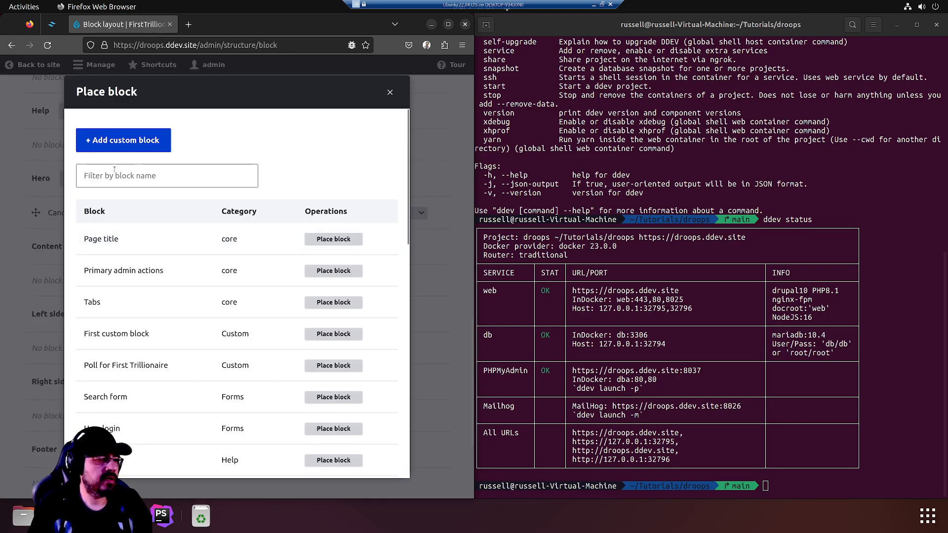
click(391, 93)
scroll(246, 168, up, 10)
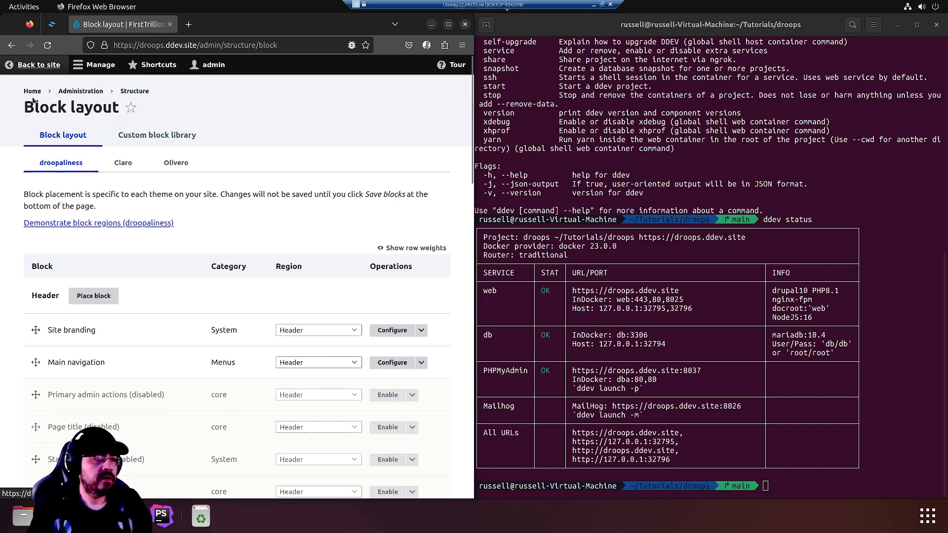
click(78, 67)
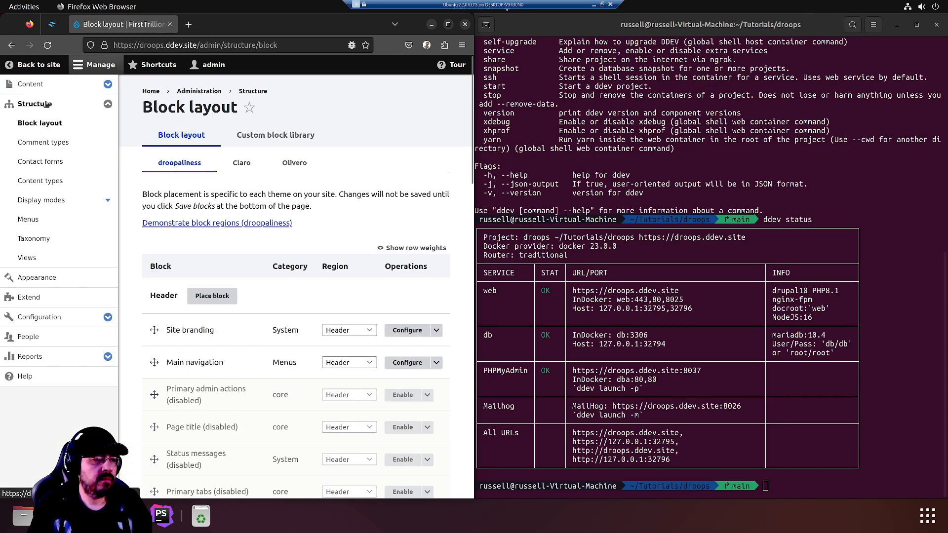
click(53, 127)
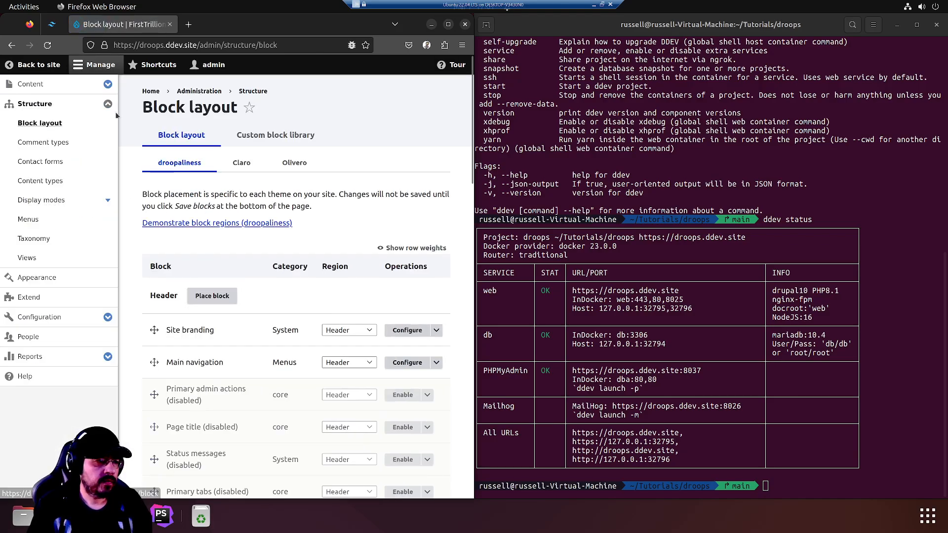
click(103, 67)
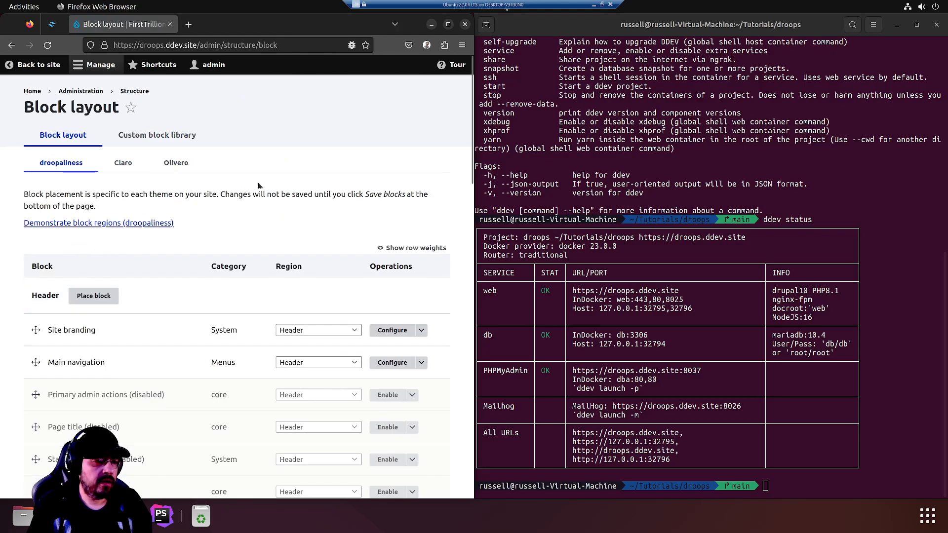
Filter the available blocks for the Content region by "poll" and choose Poll for First Trillionaire for placement
scroll(269, 212, down, 12)
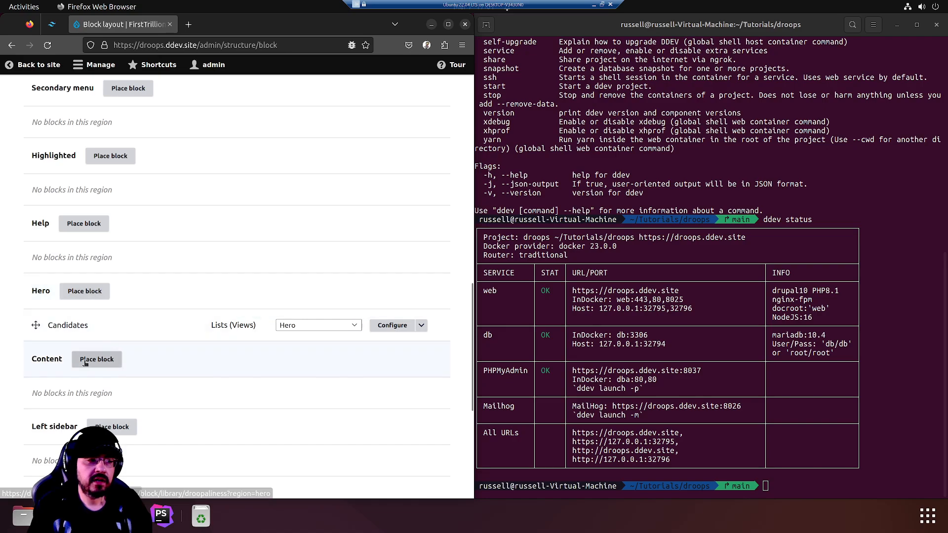
click(101, 360)
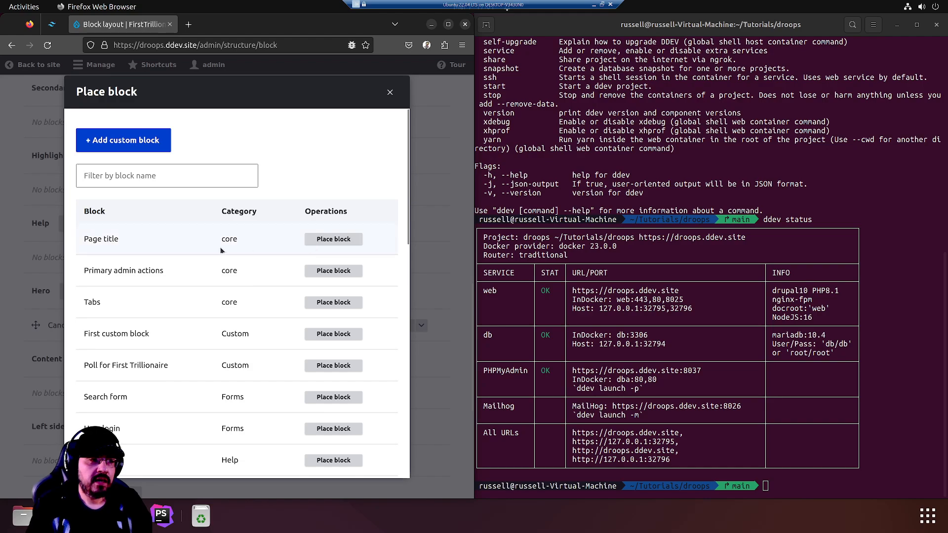
click(232, 174)
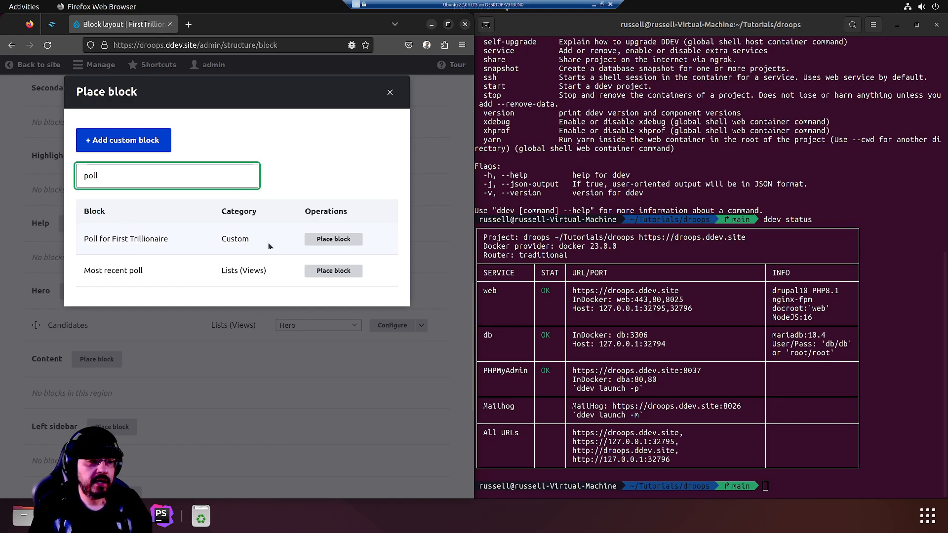
click(326, 241)
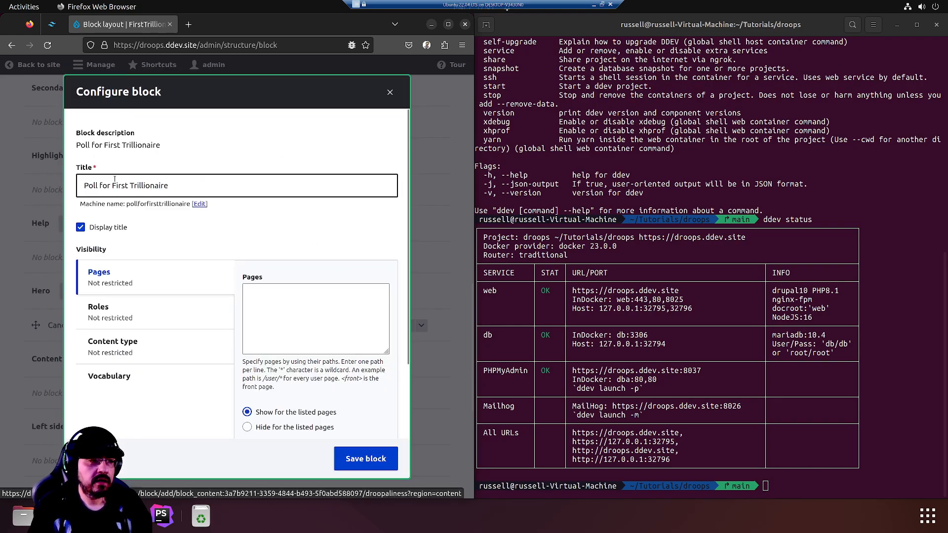
Turn off the title display for the Poll for First Trillionaire block
click(199, 187)
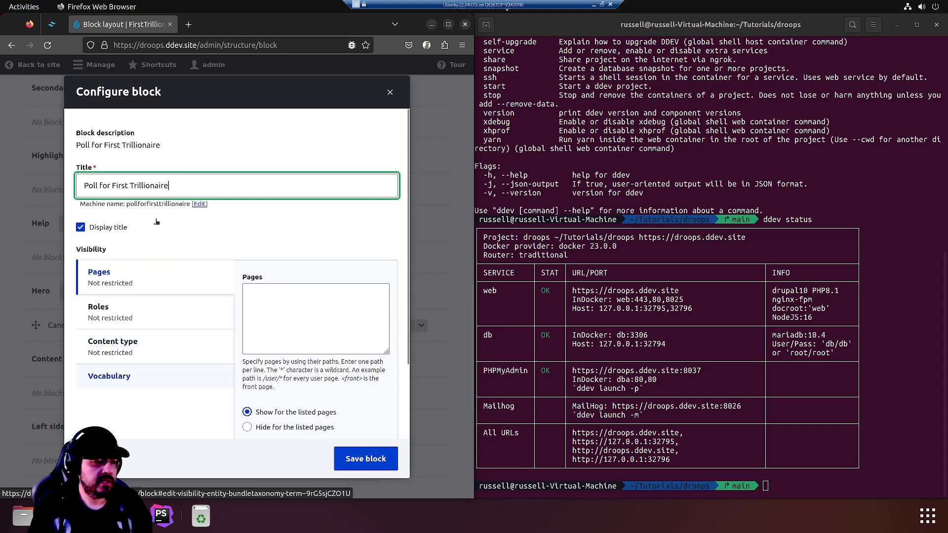
click(94, 229)
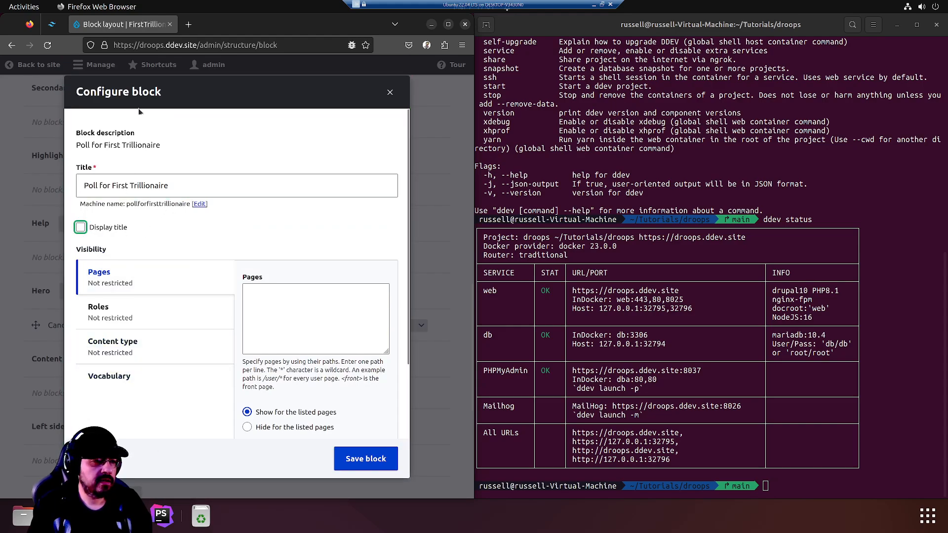
click(83, 182)
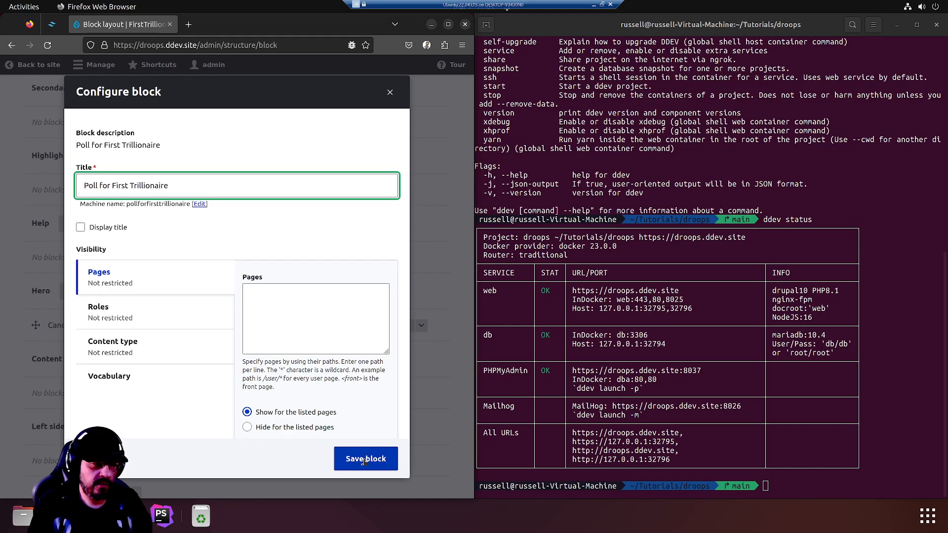
Restrict the poll block's page visibility to <front> and save the block placement
click(328, 305)
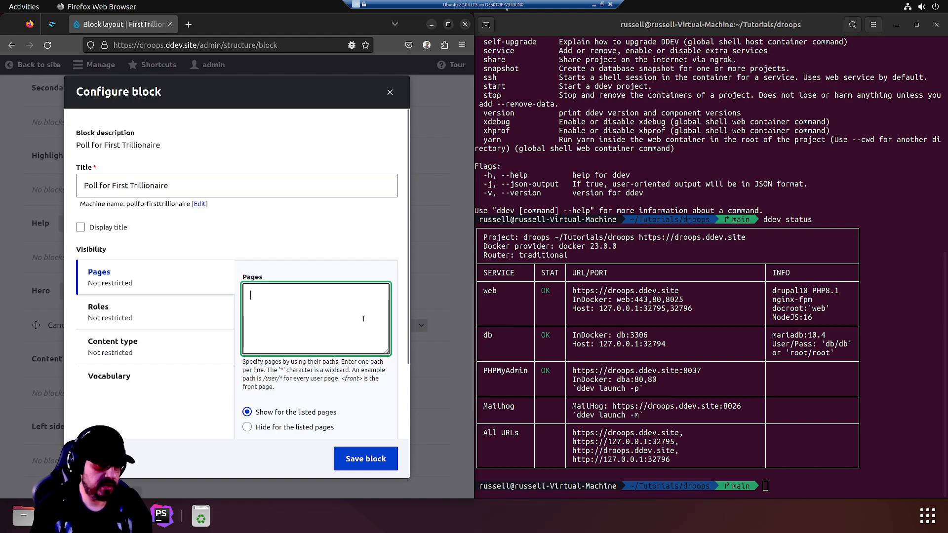
click(362, 379)
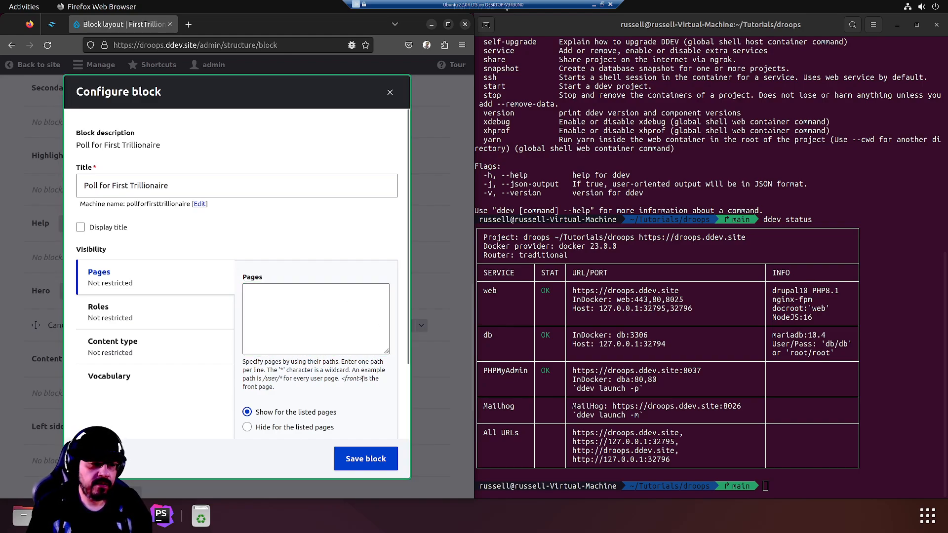
click(328, 309)
text(<front>)
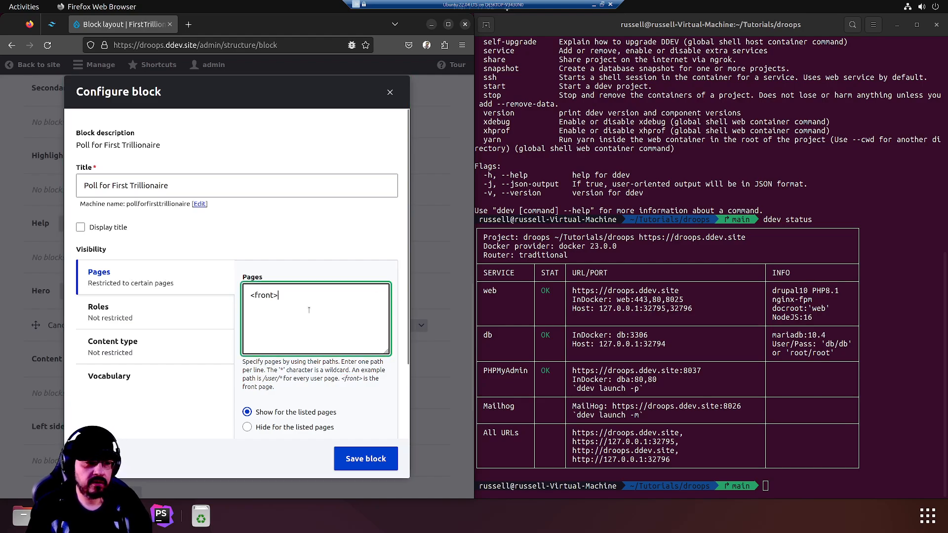
click(366, 460)
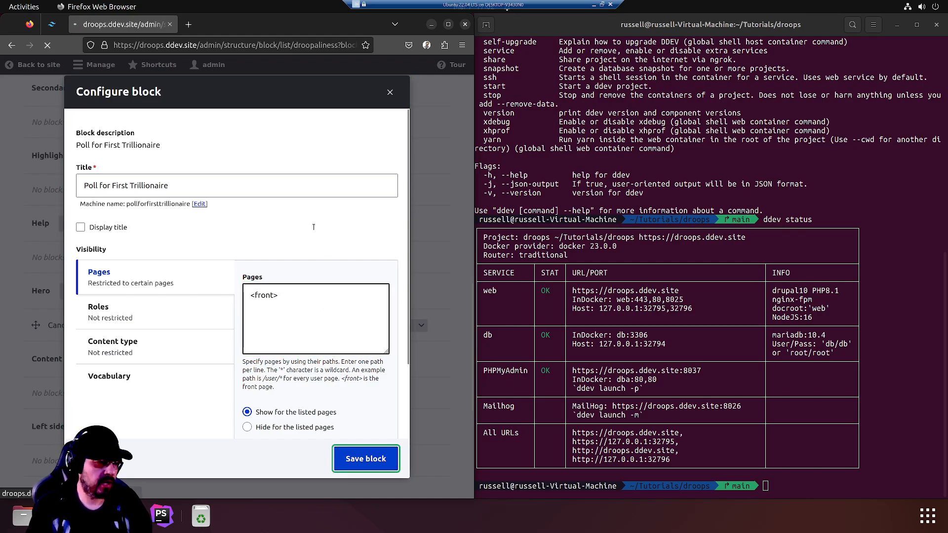